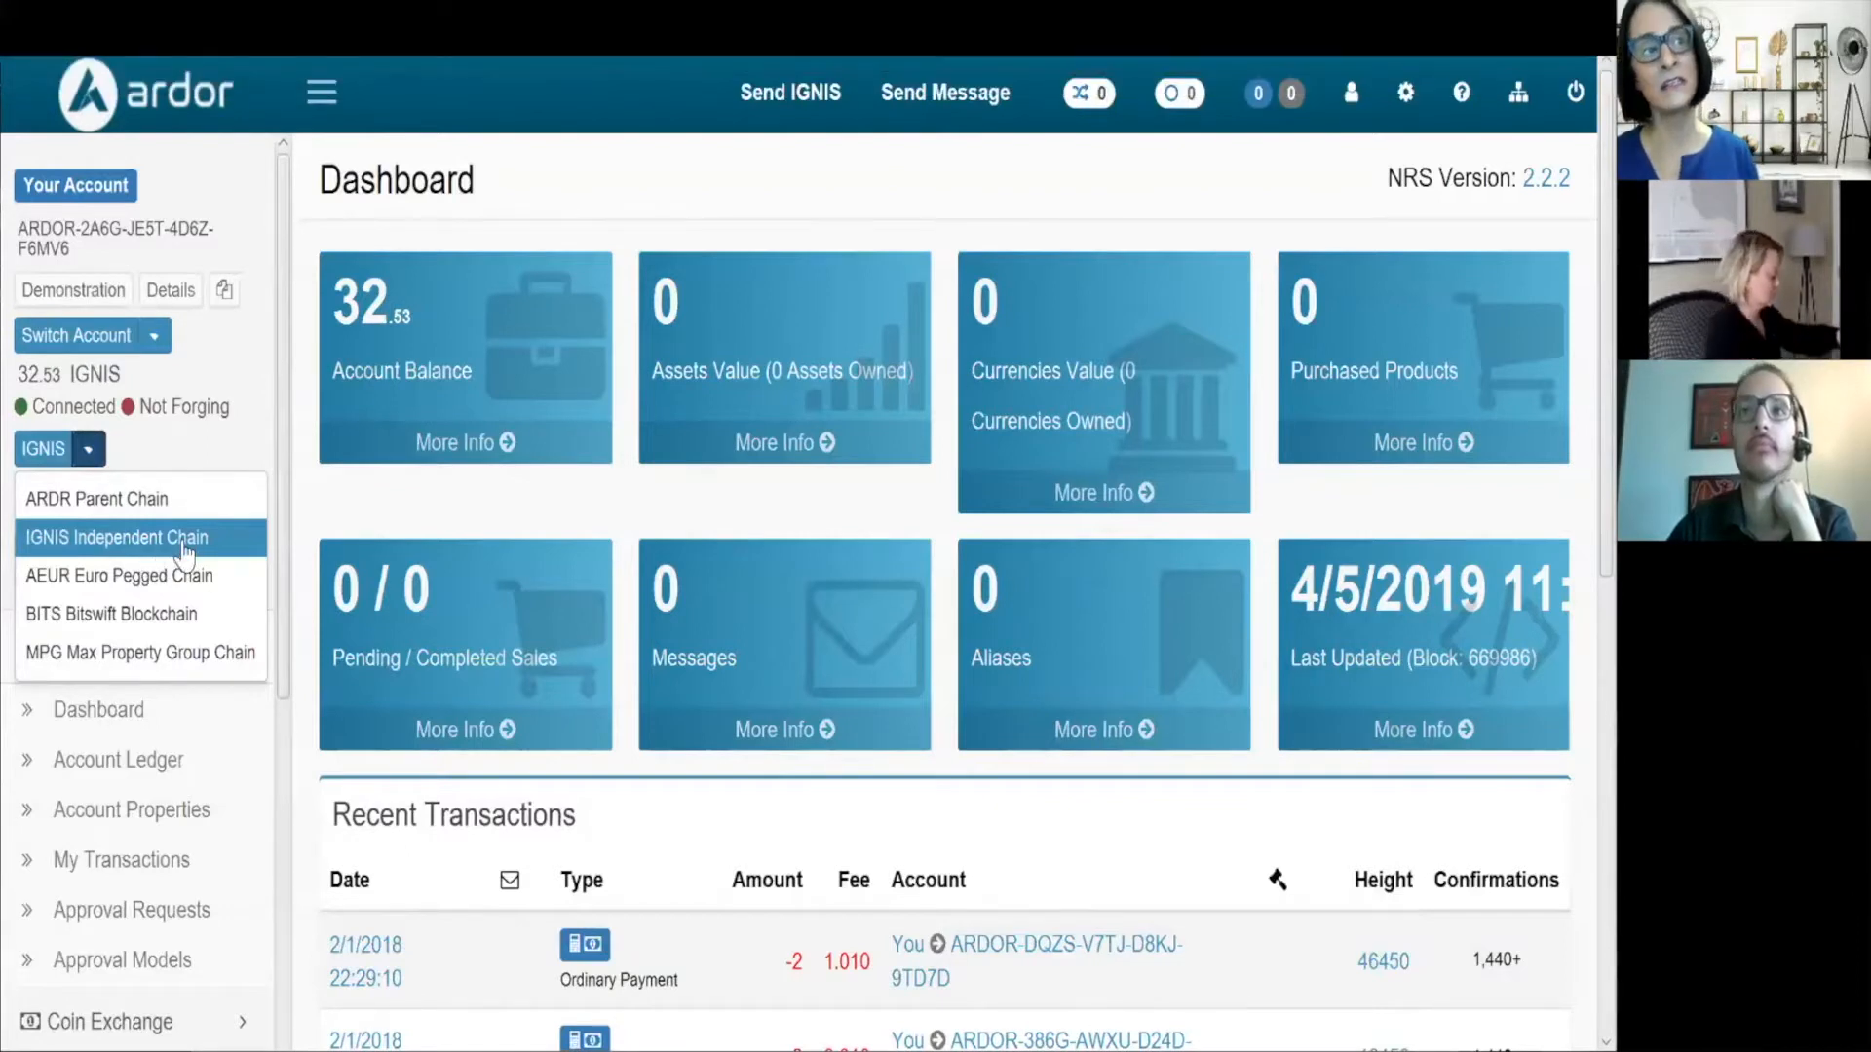
Switch to the IGNIS Independent Chain and open the form for creating a poll in the Voting System.
click(183, 545)
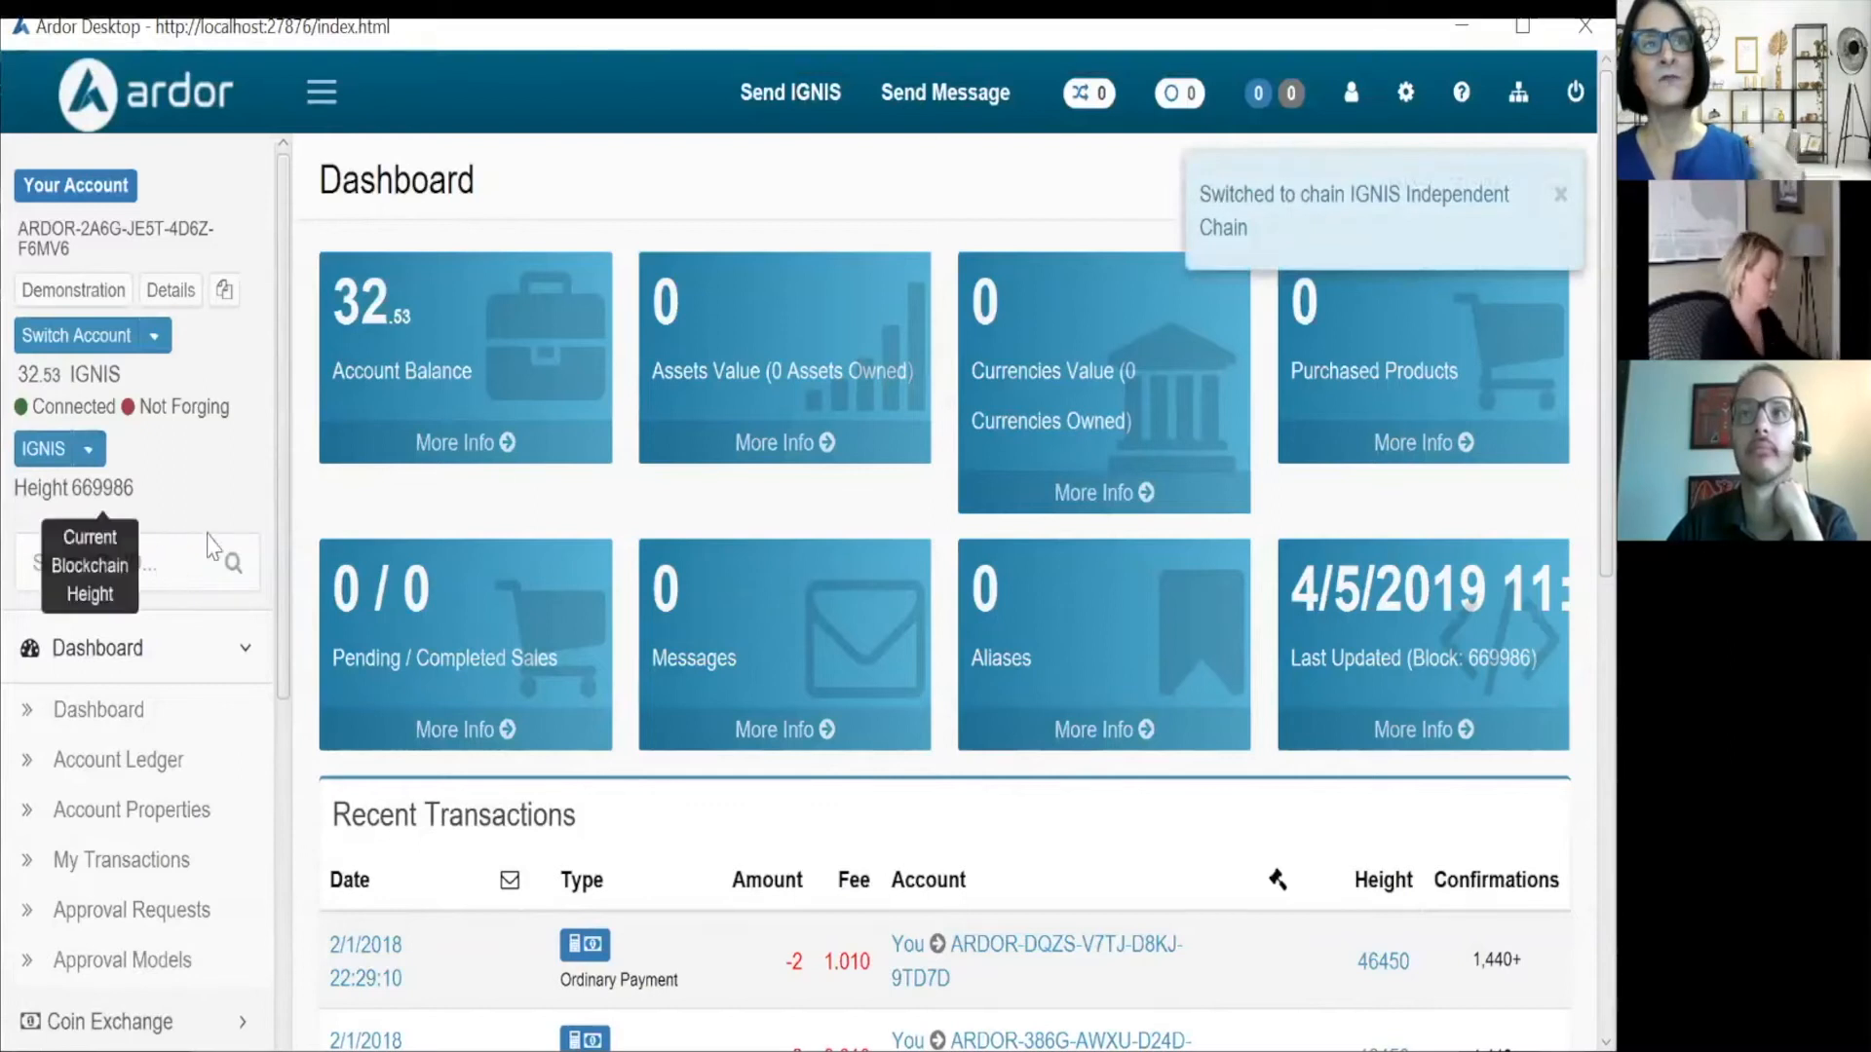
scroll(177, 495, down, 3)
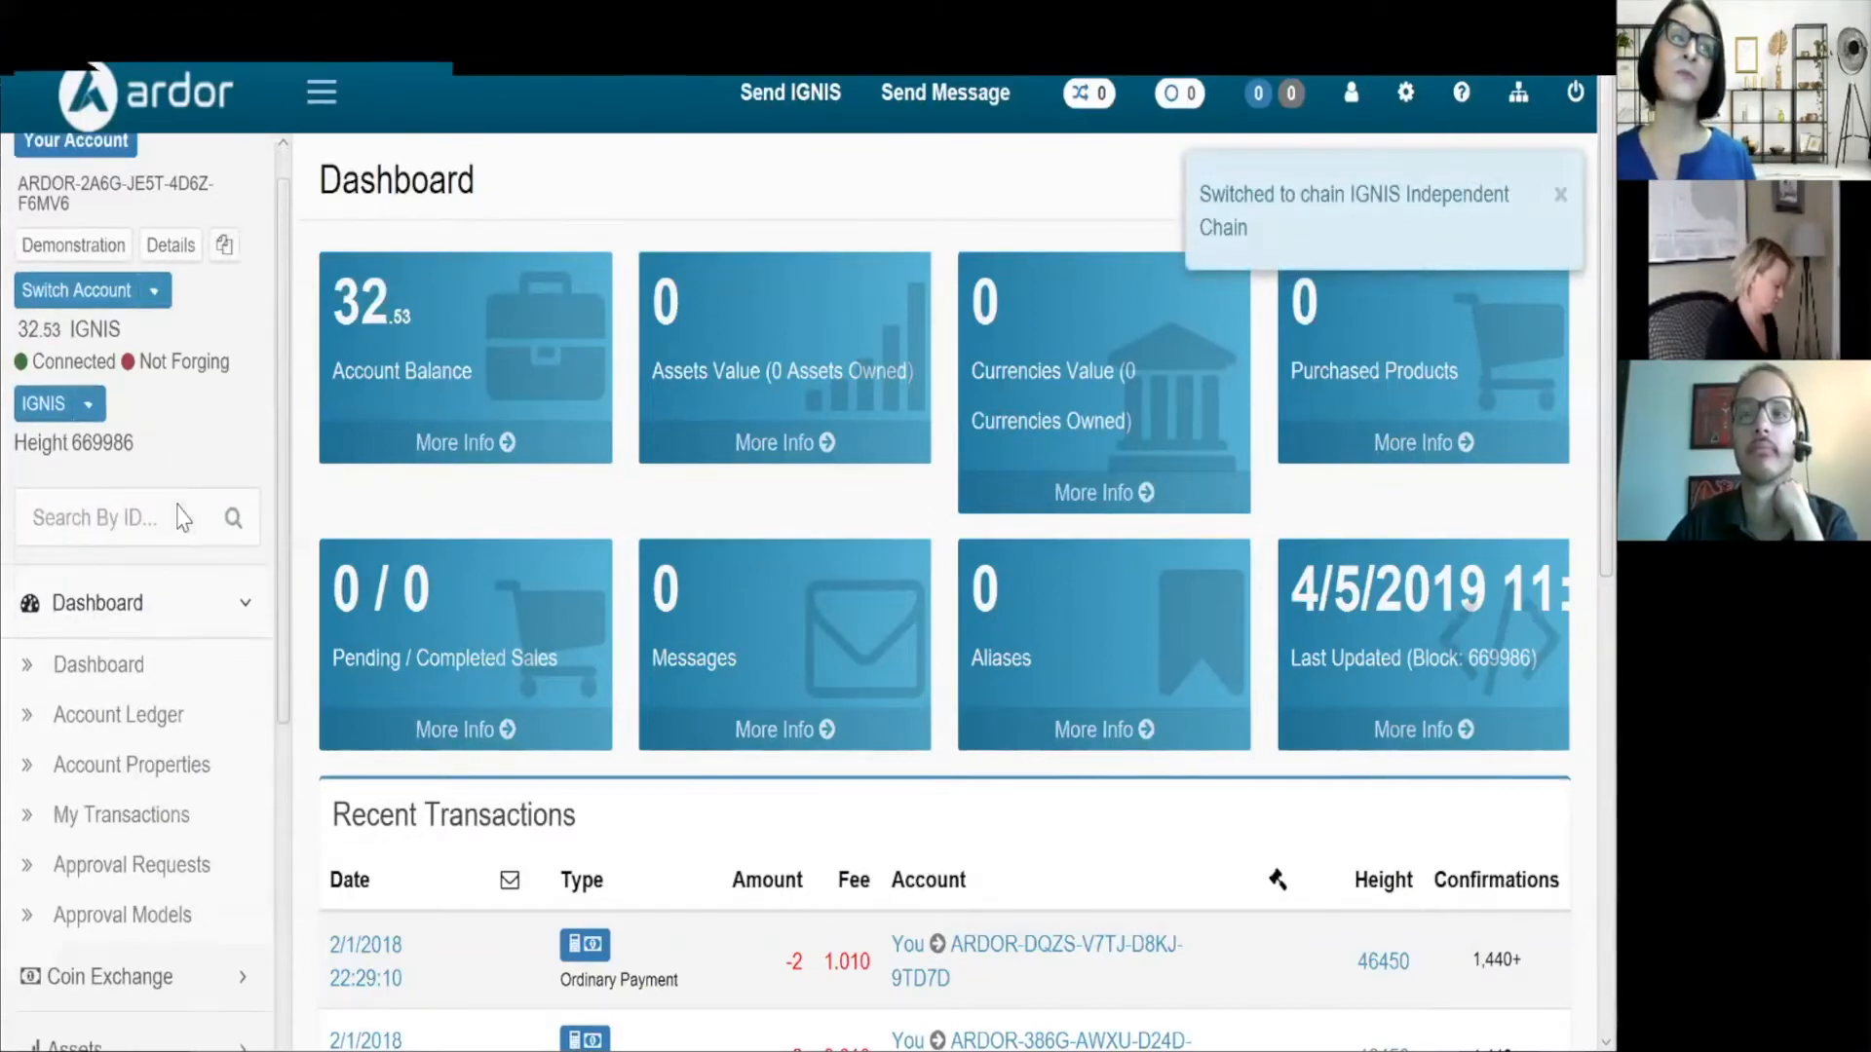
scroll(178, 570, down, 3)
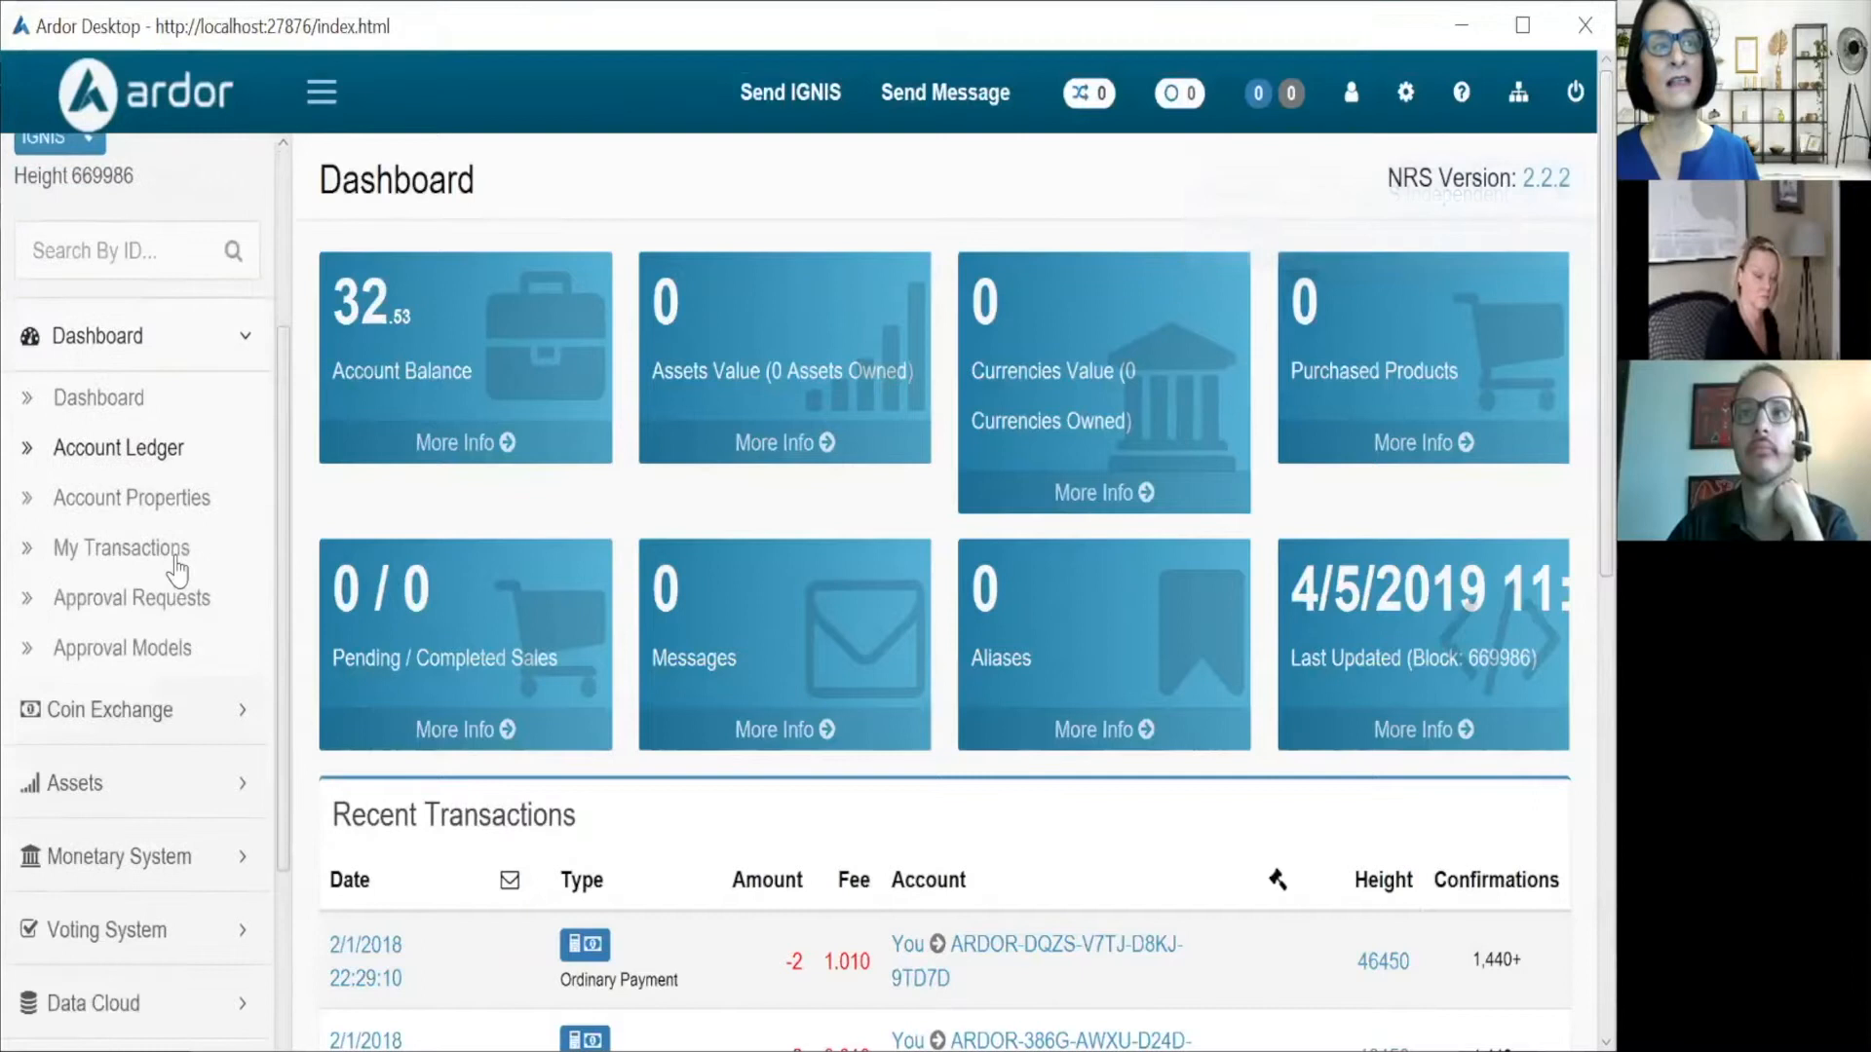
scroll(177, 573, down, 2)
scroll(178, 572, down, 1)
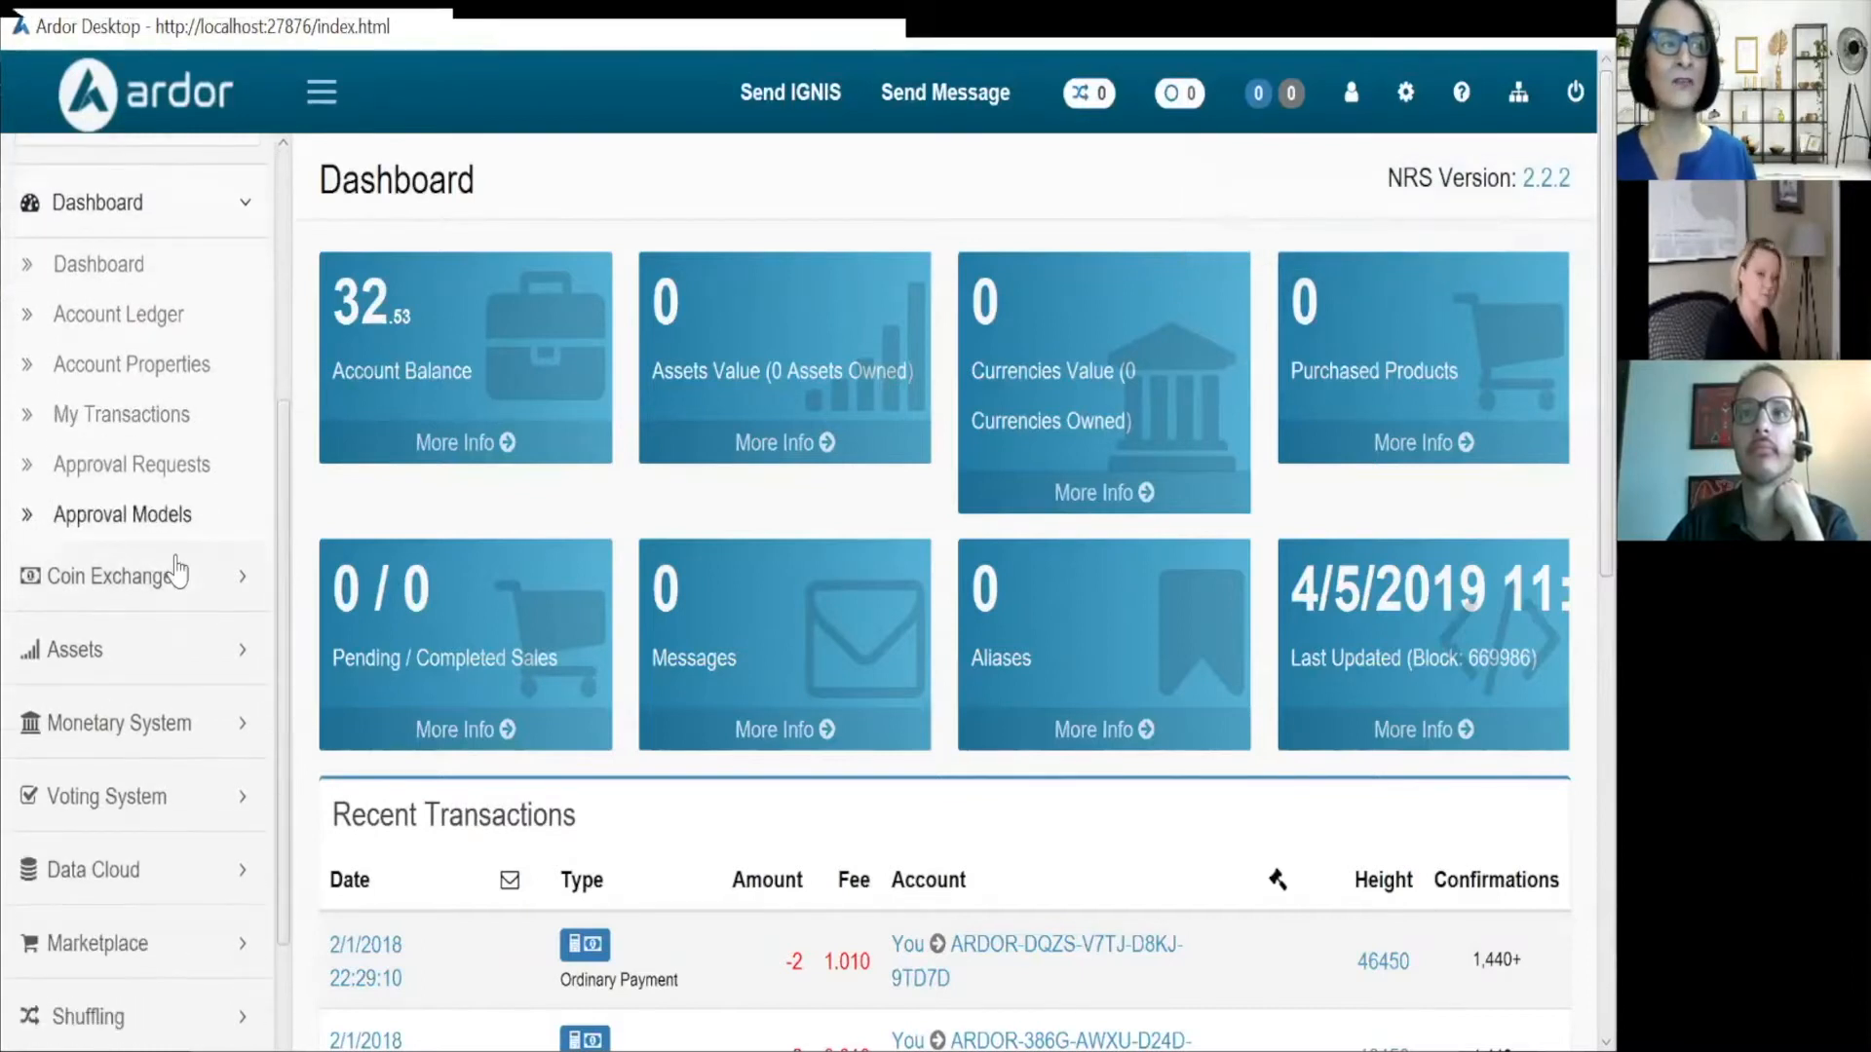
click(175, 826)
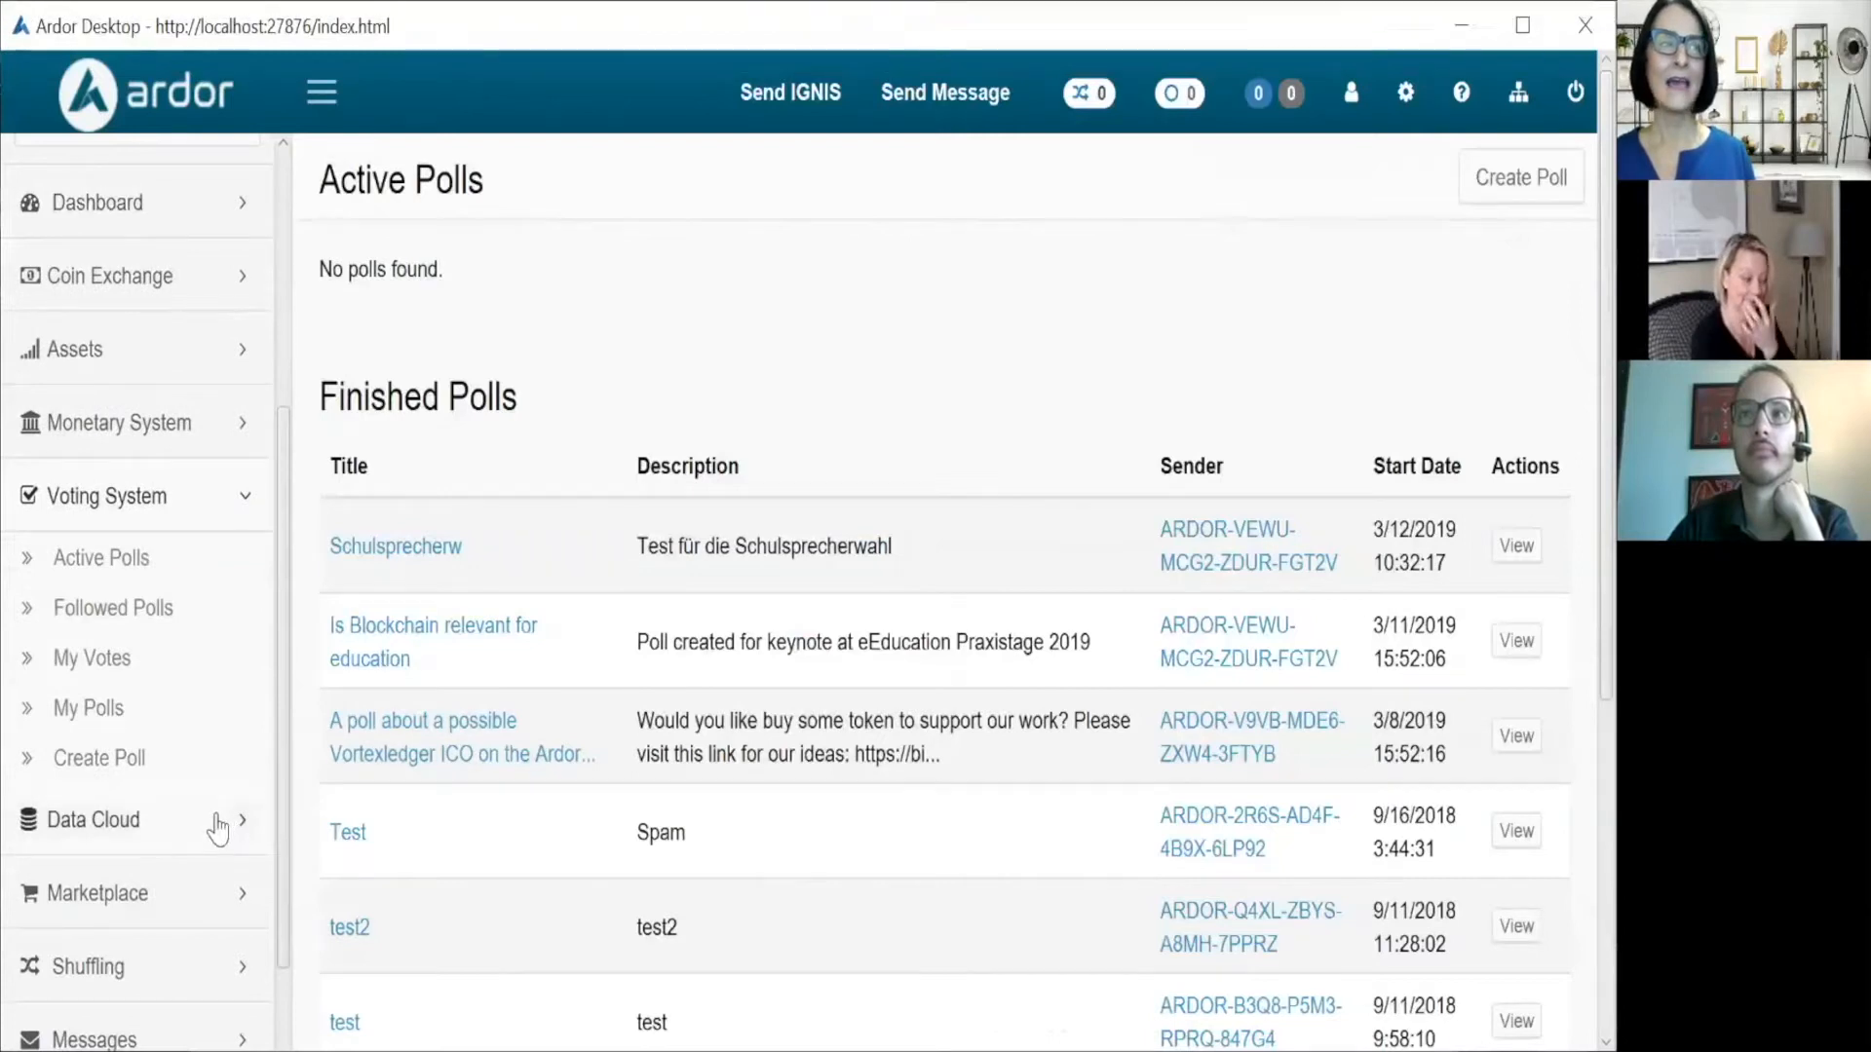
scroll(185, 746, down, 1)
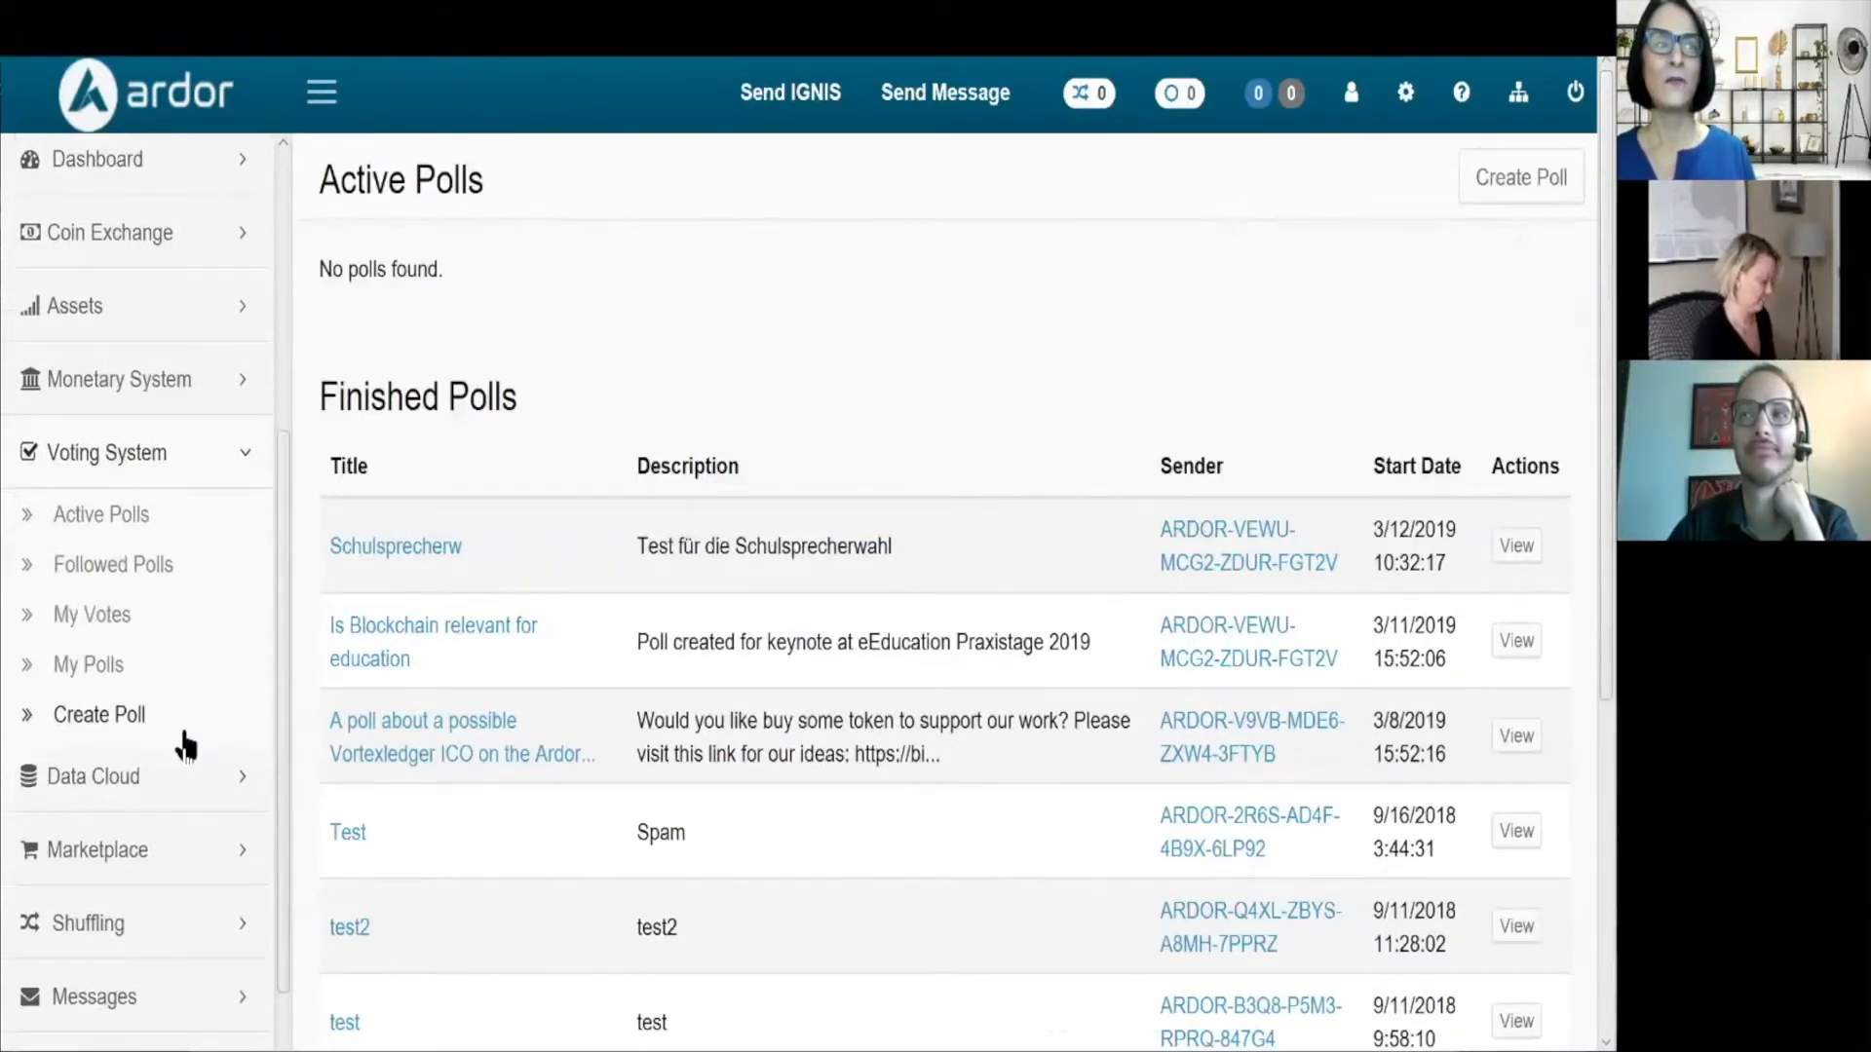
click(94, 725)
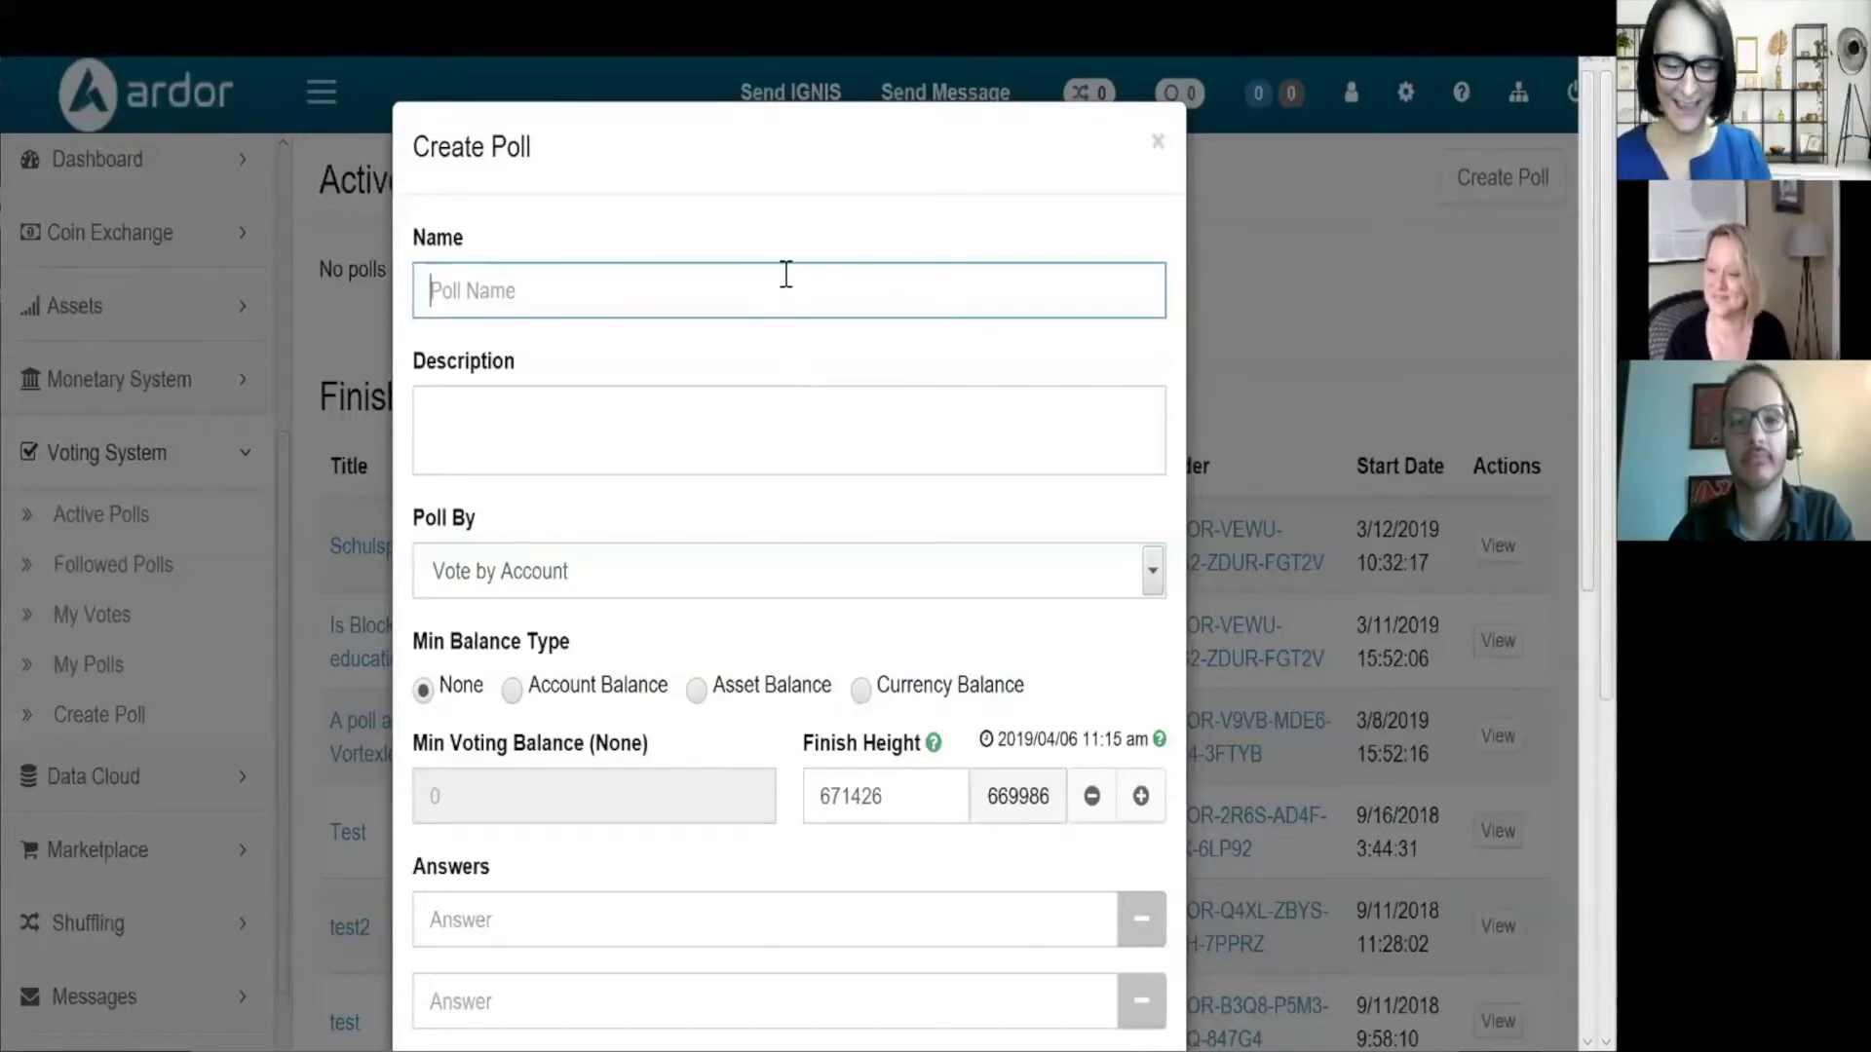
Name the poll "Are You a Blockchain Expert?" and enter the description "Choose your level of expertise about blockchain technology.".
text(ARe)
key(BackSpace)
key(BackSpace)
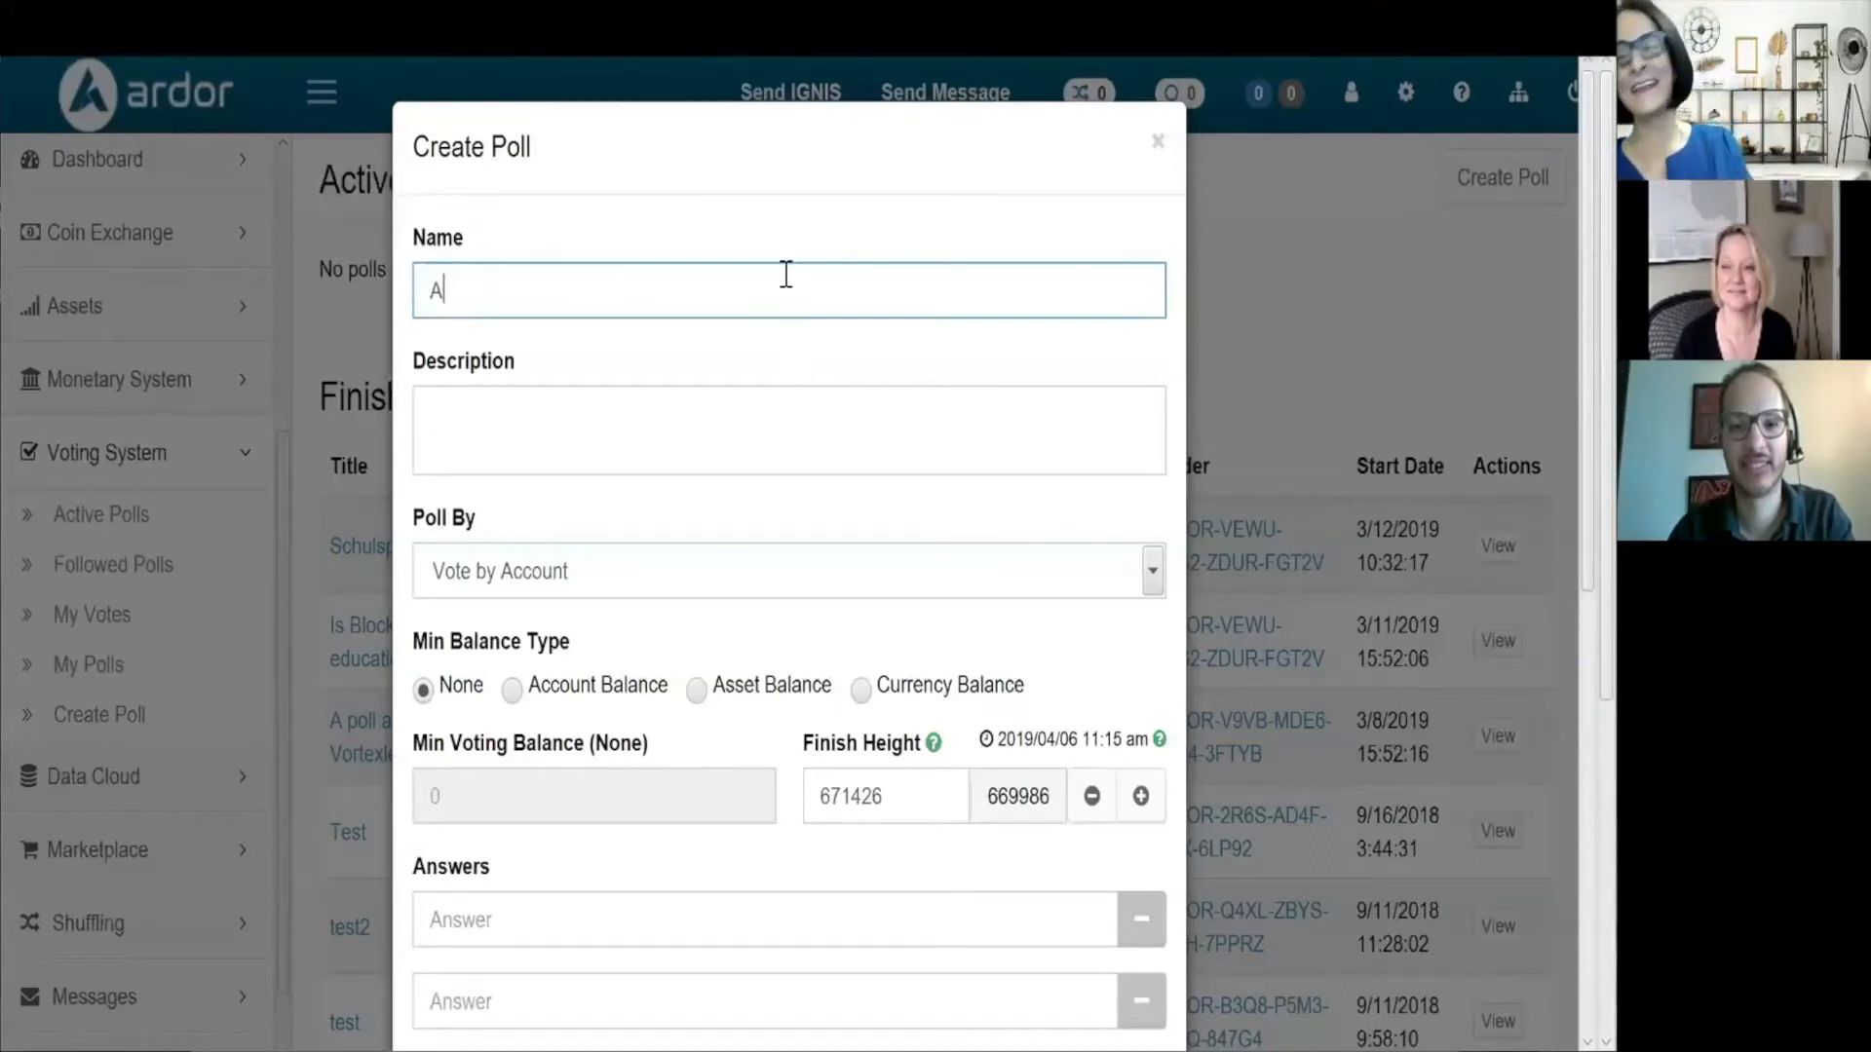
text(re)
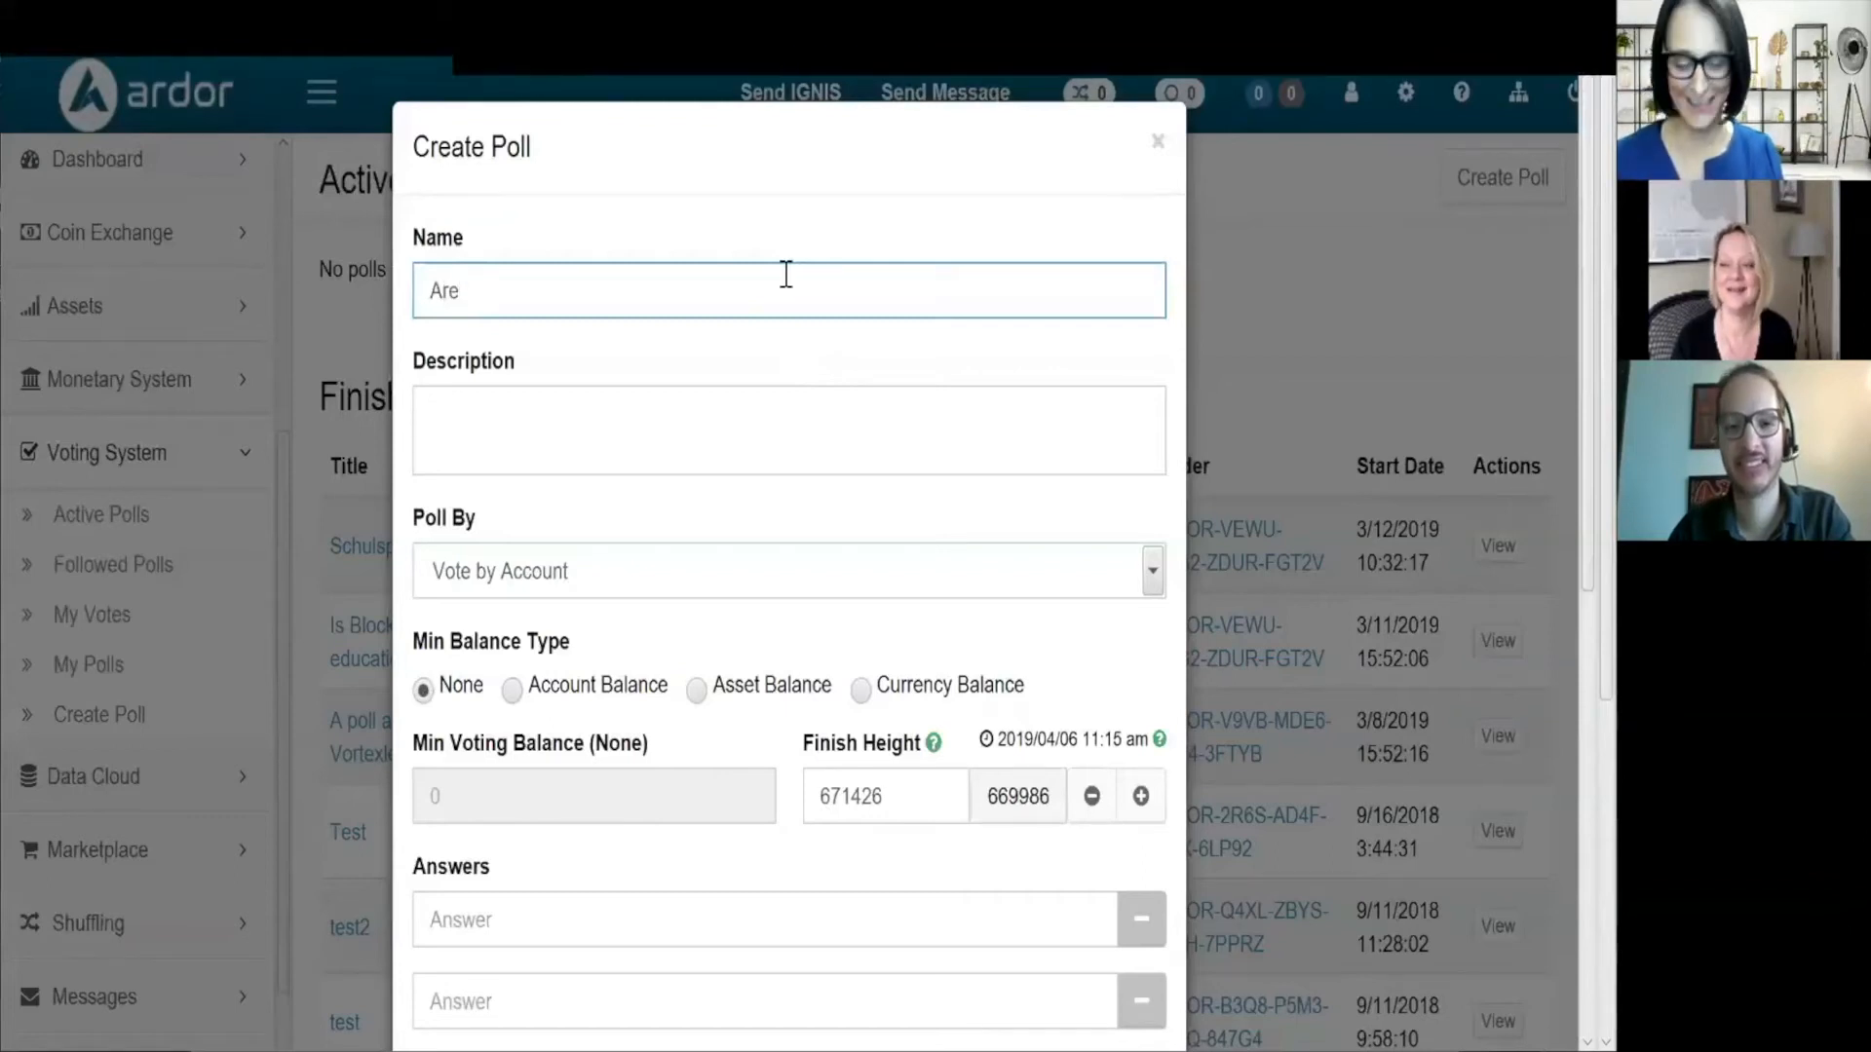
text( You a Bloo)
key(BackSpace)
key(BackSpace)
text(ockchain)
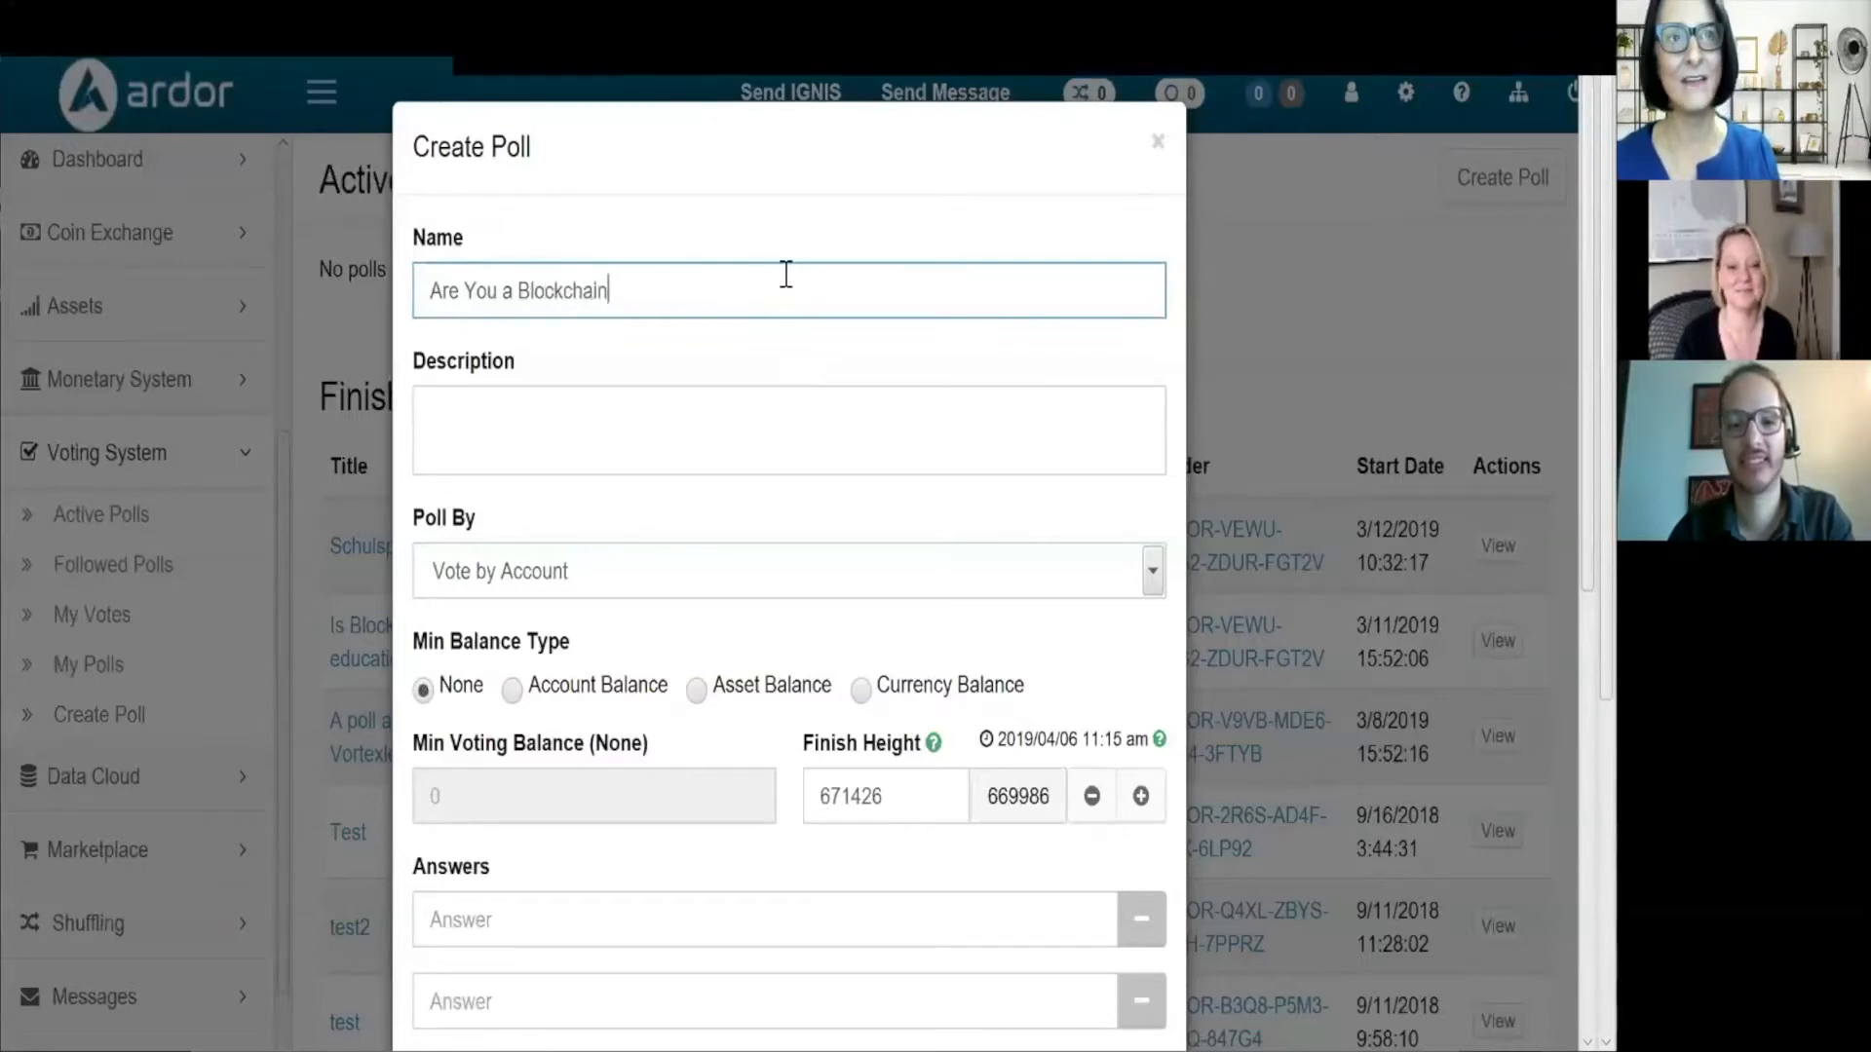
text( Expert?)
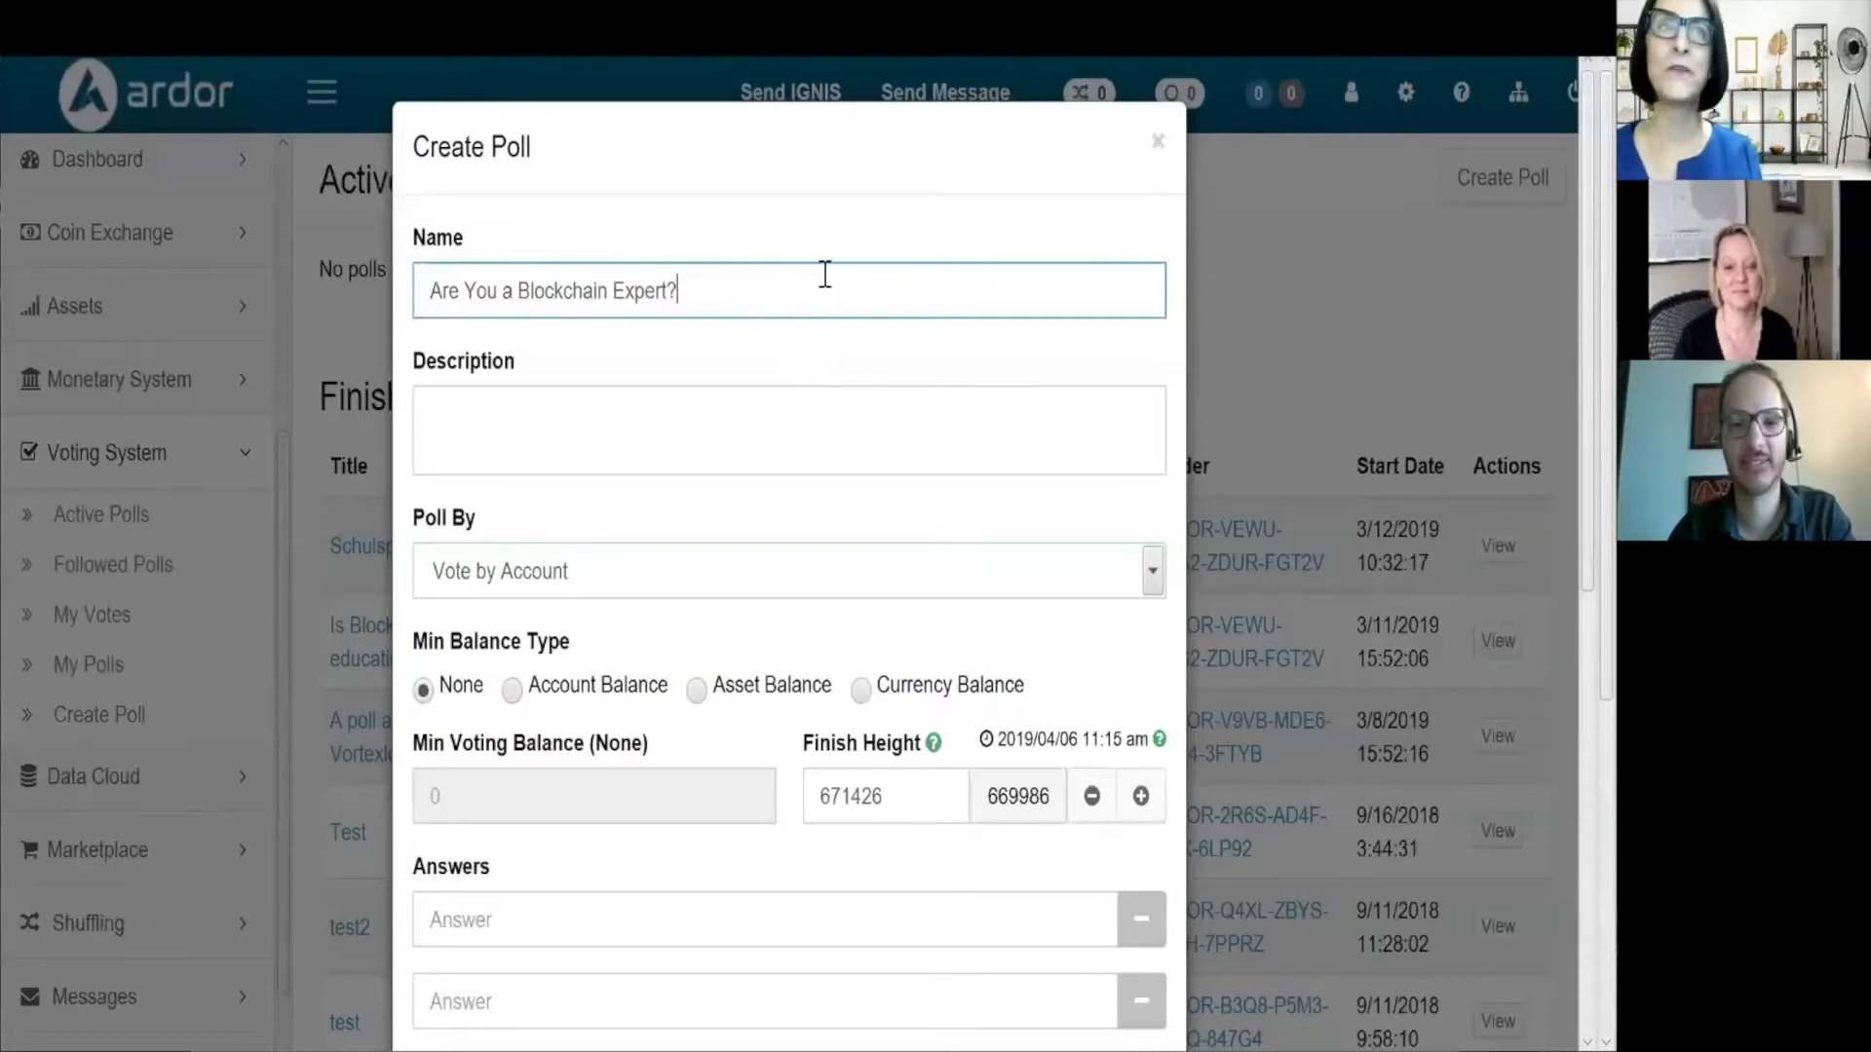
click(453, 427)
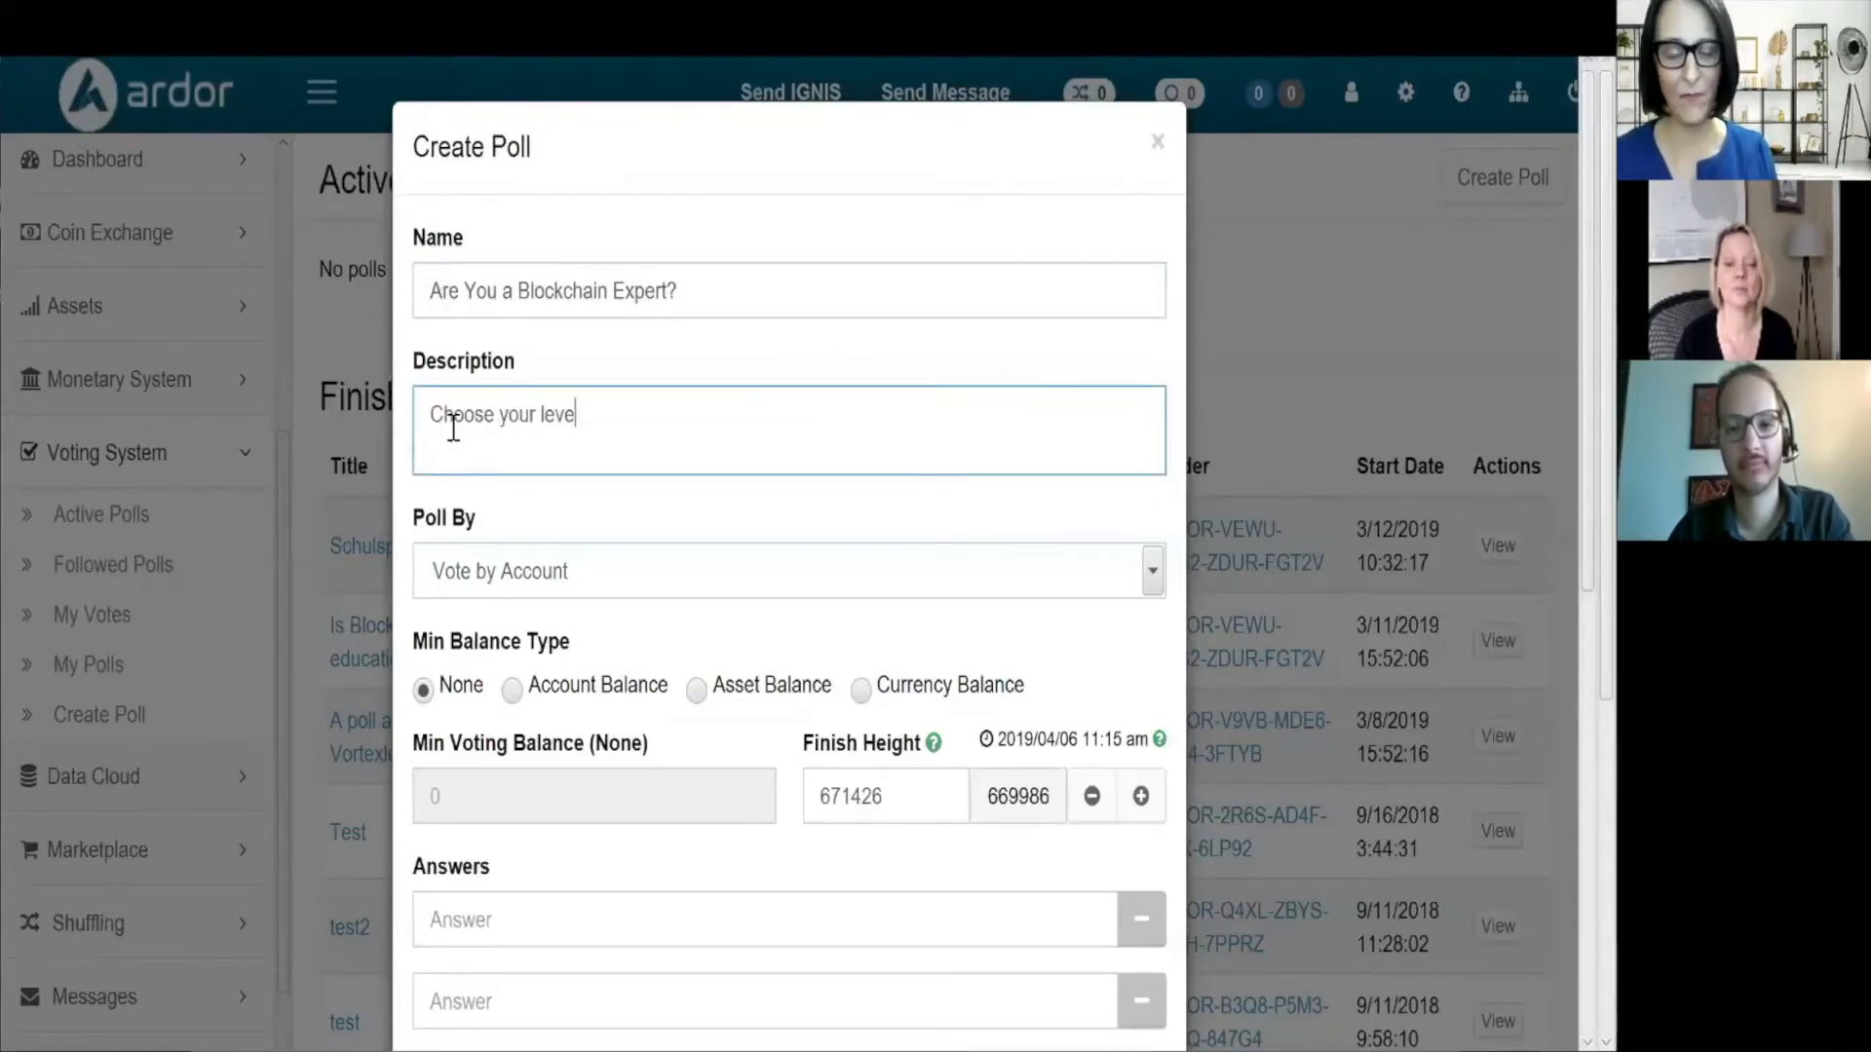
text(Choose your level of expertise about blockchain technology.)
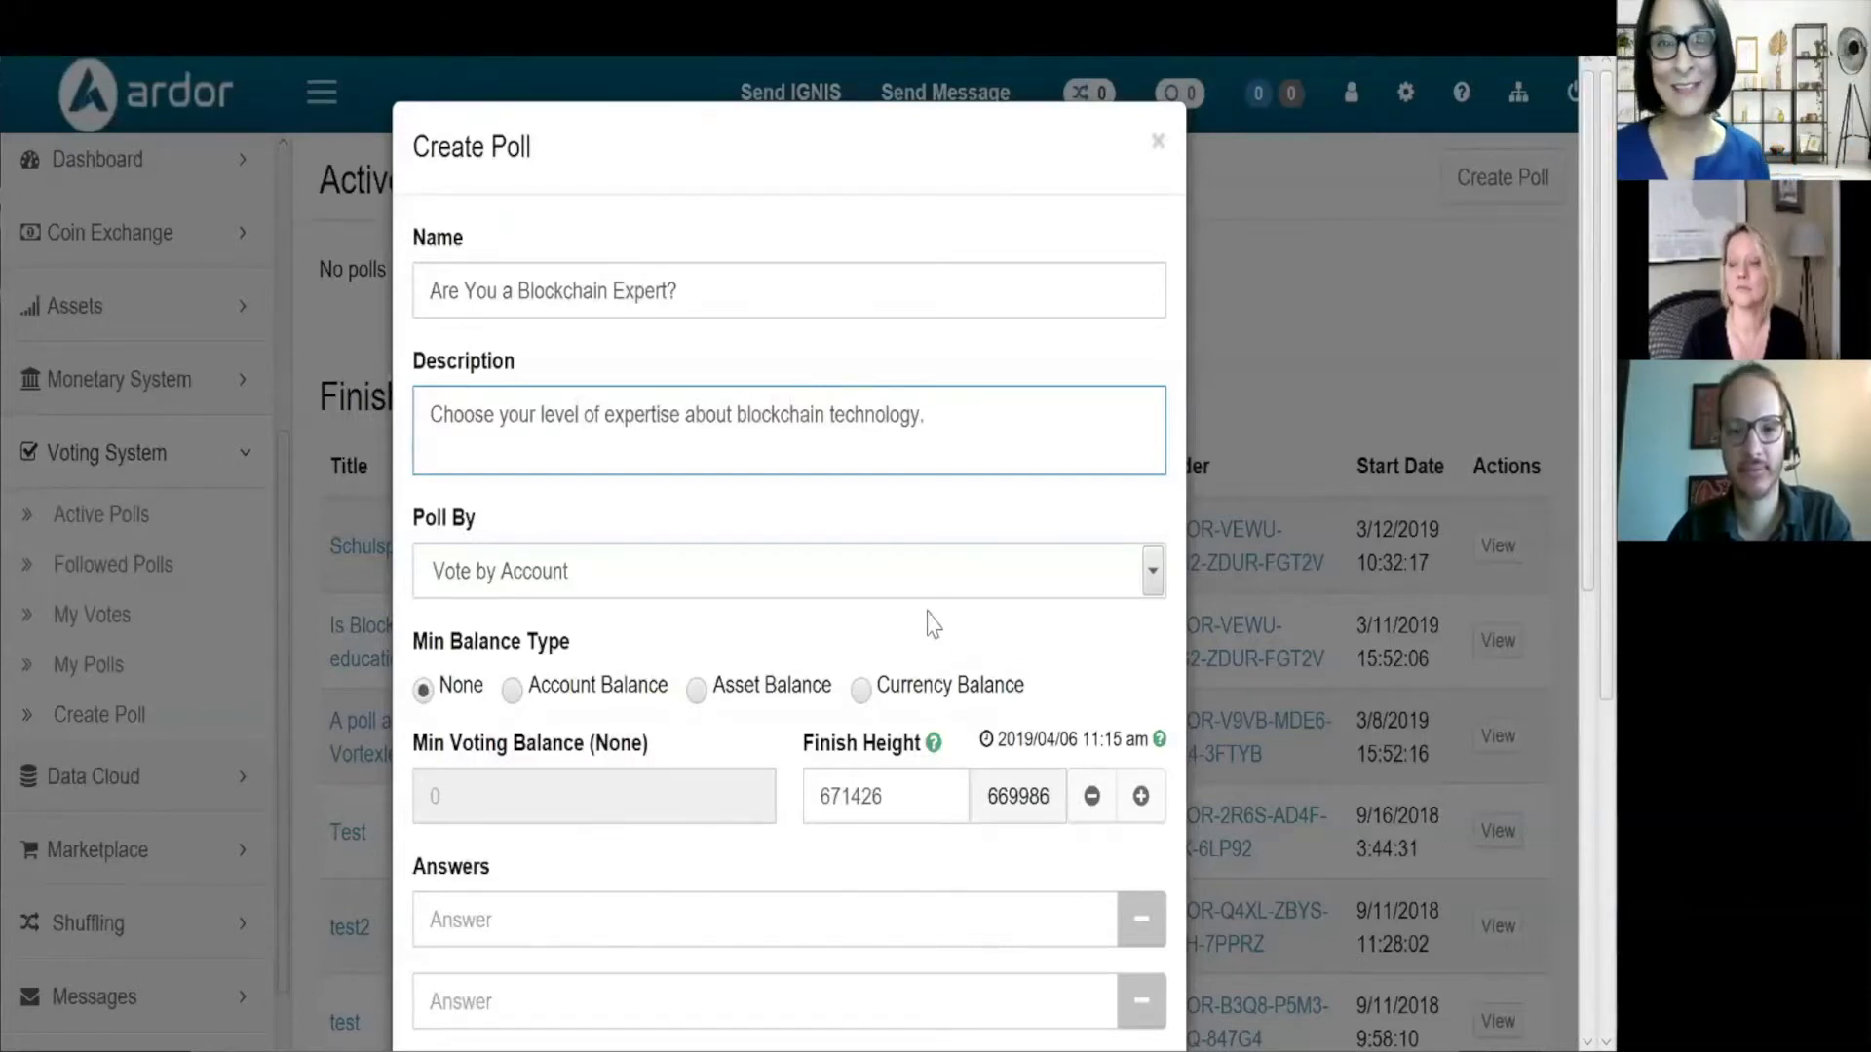
Review the Poll By options, keep Vote by Account, and set the poll's finish height to 715000.
scroll(934, 623, down, 1)
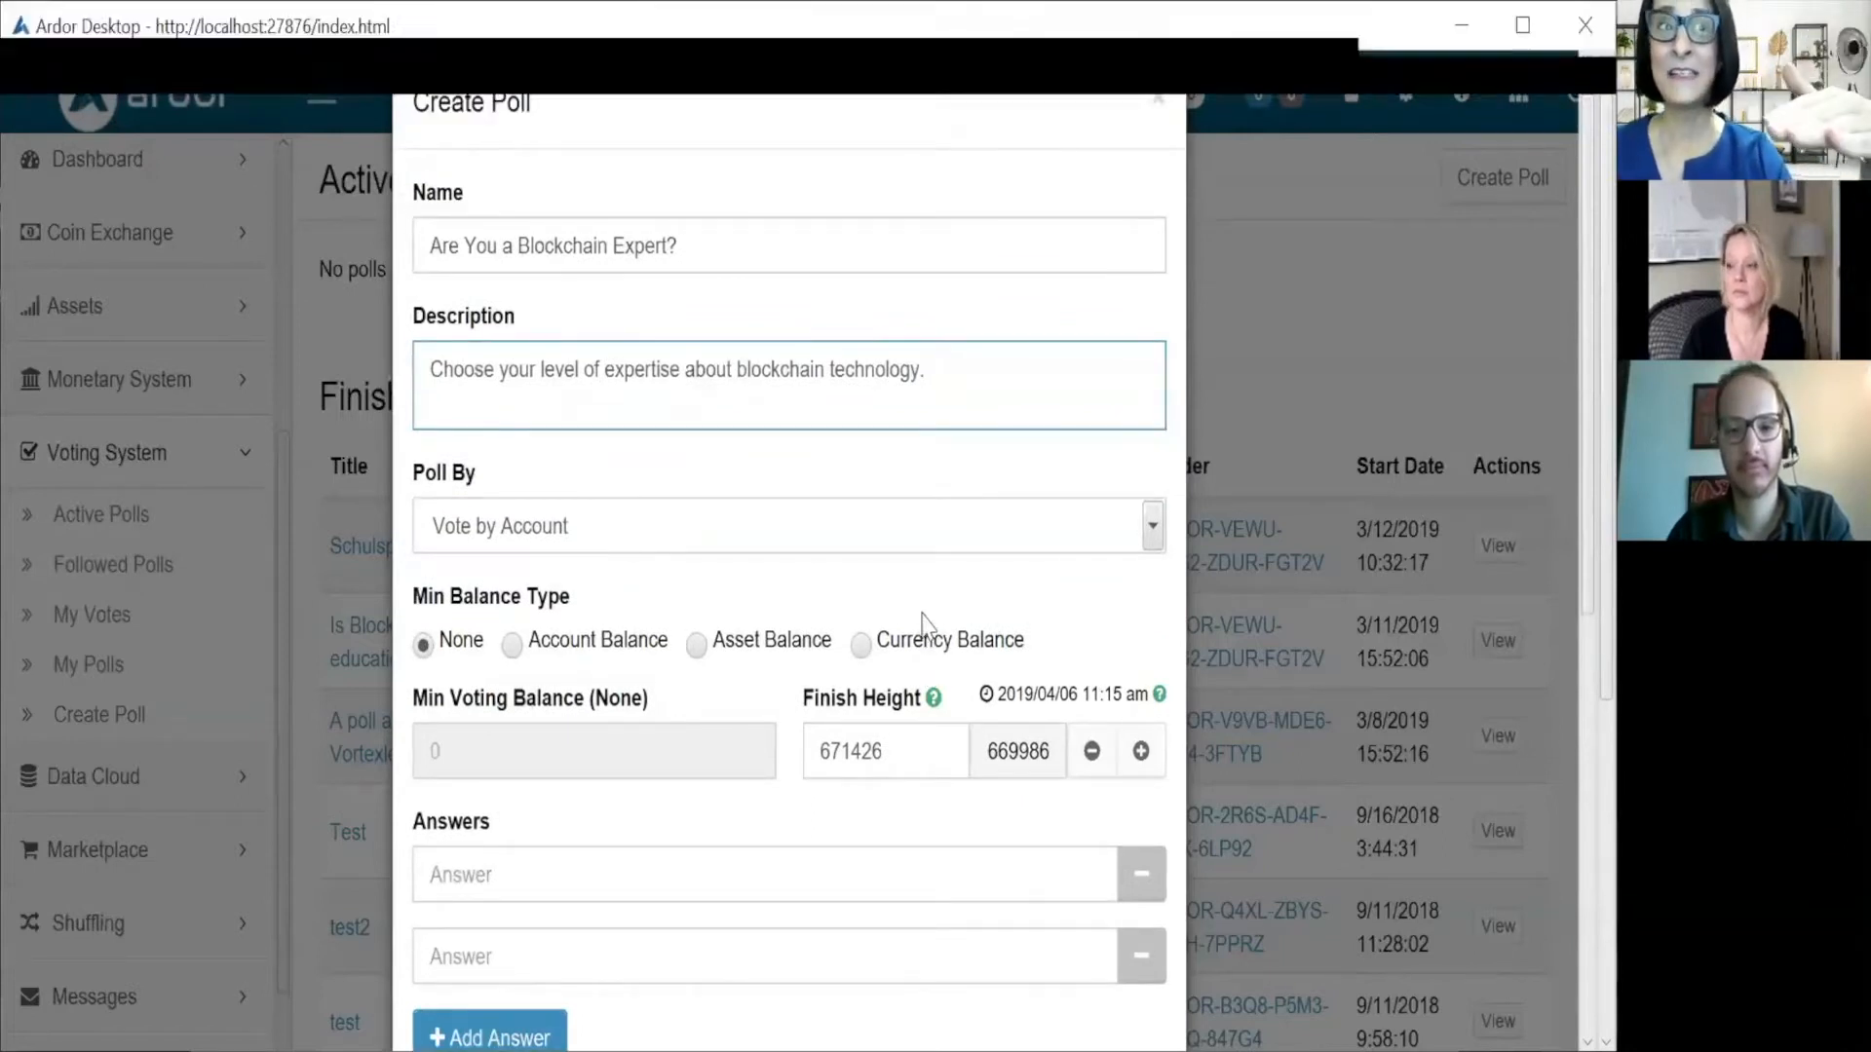
click(1153, 531)
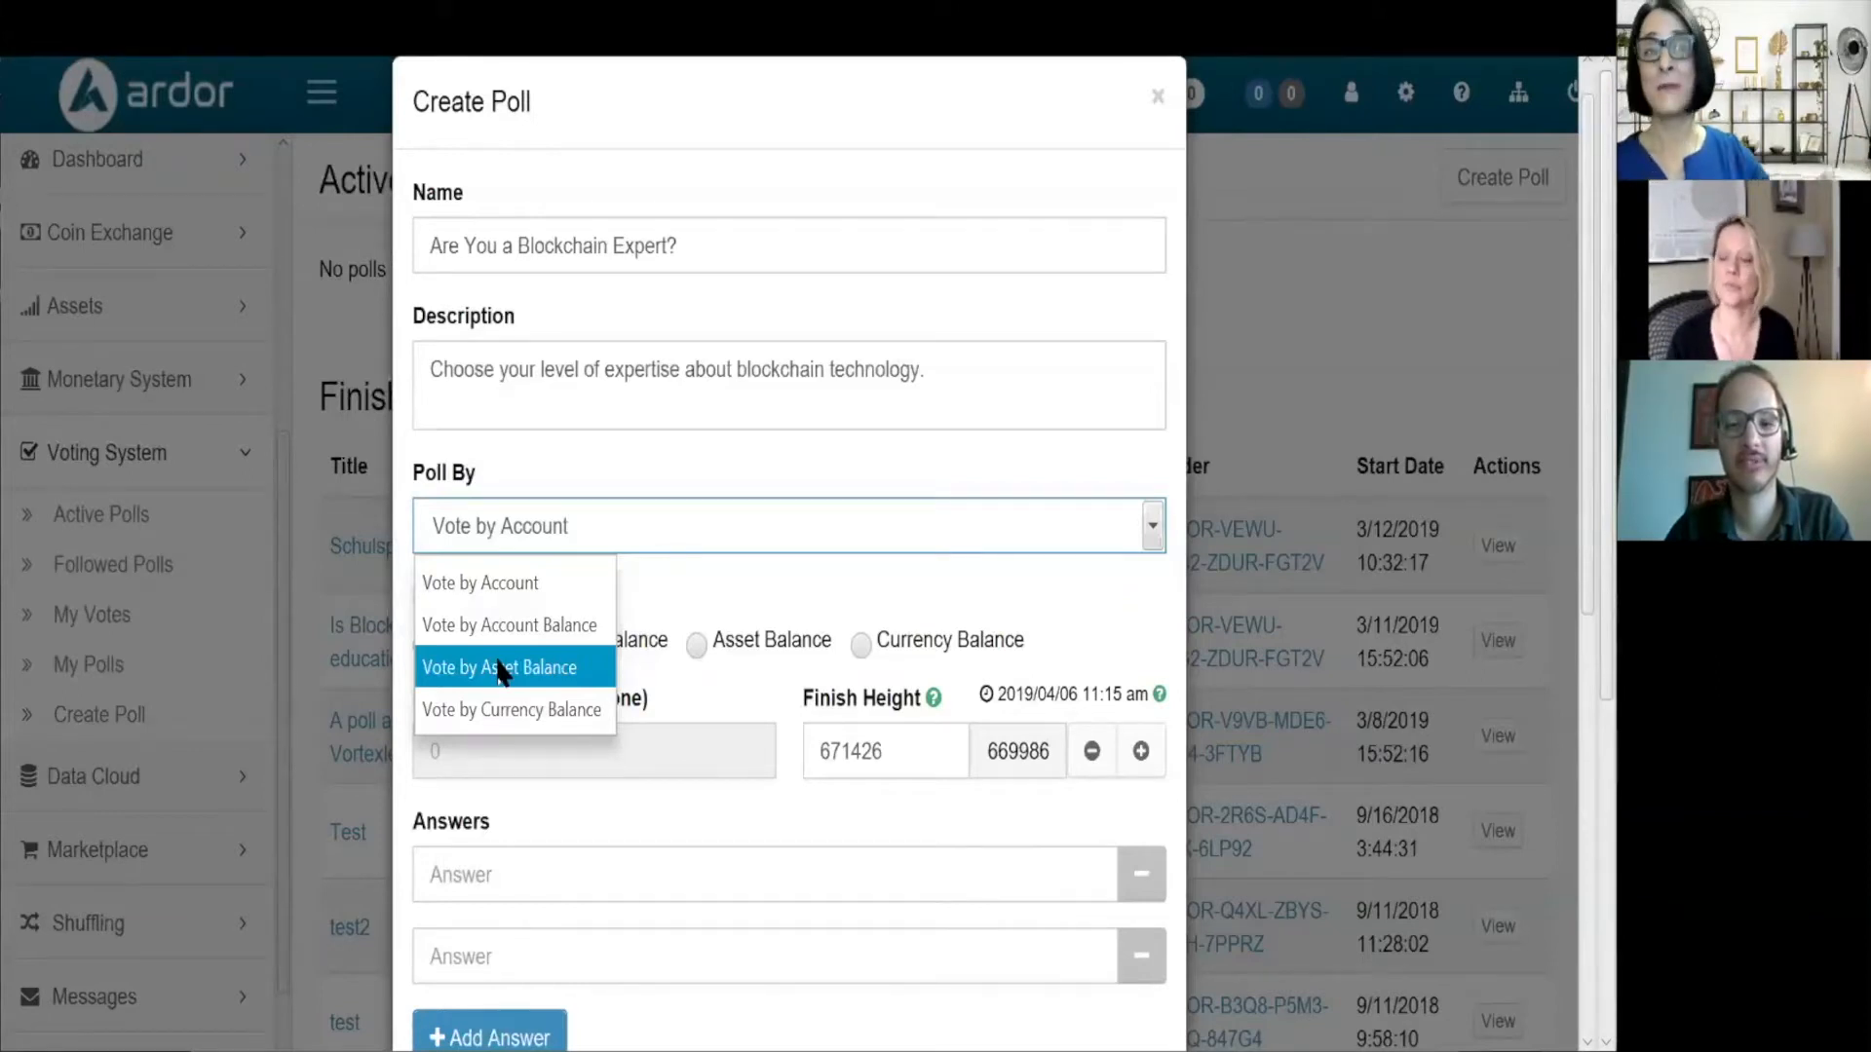
scroll(716, 674, down, 1)
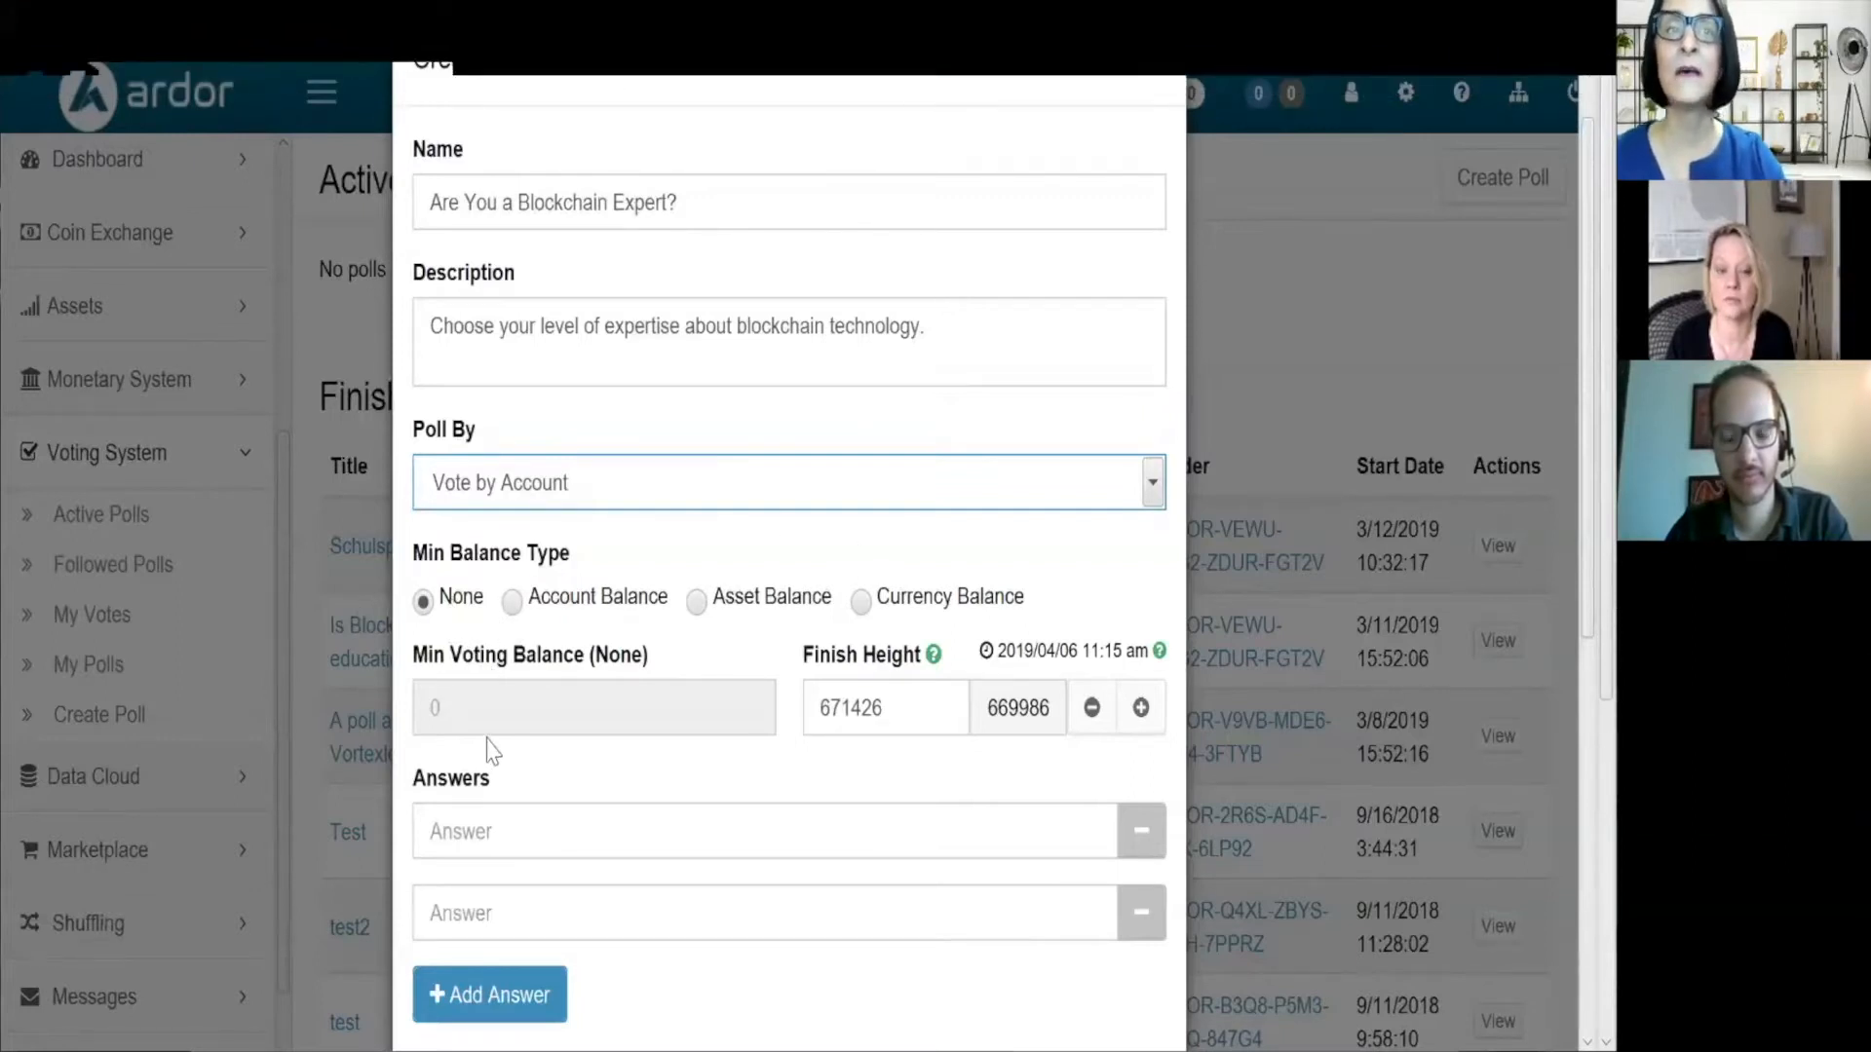
scroll(489, 736, down, 1)
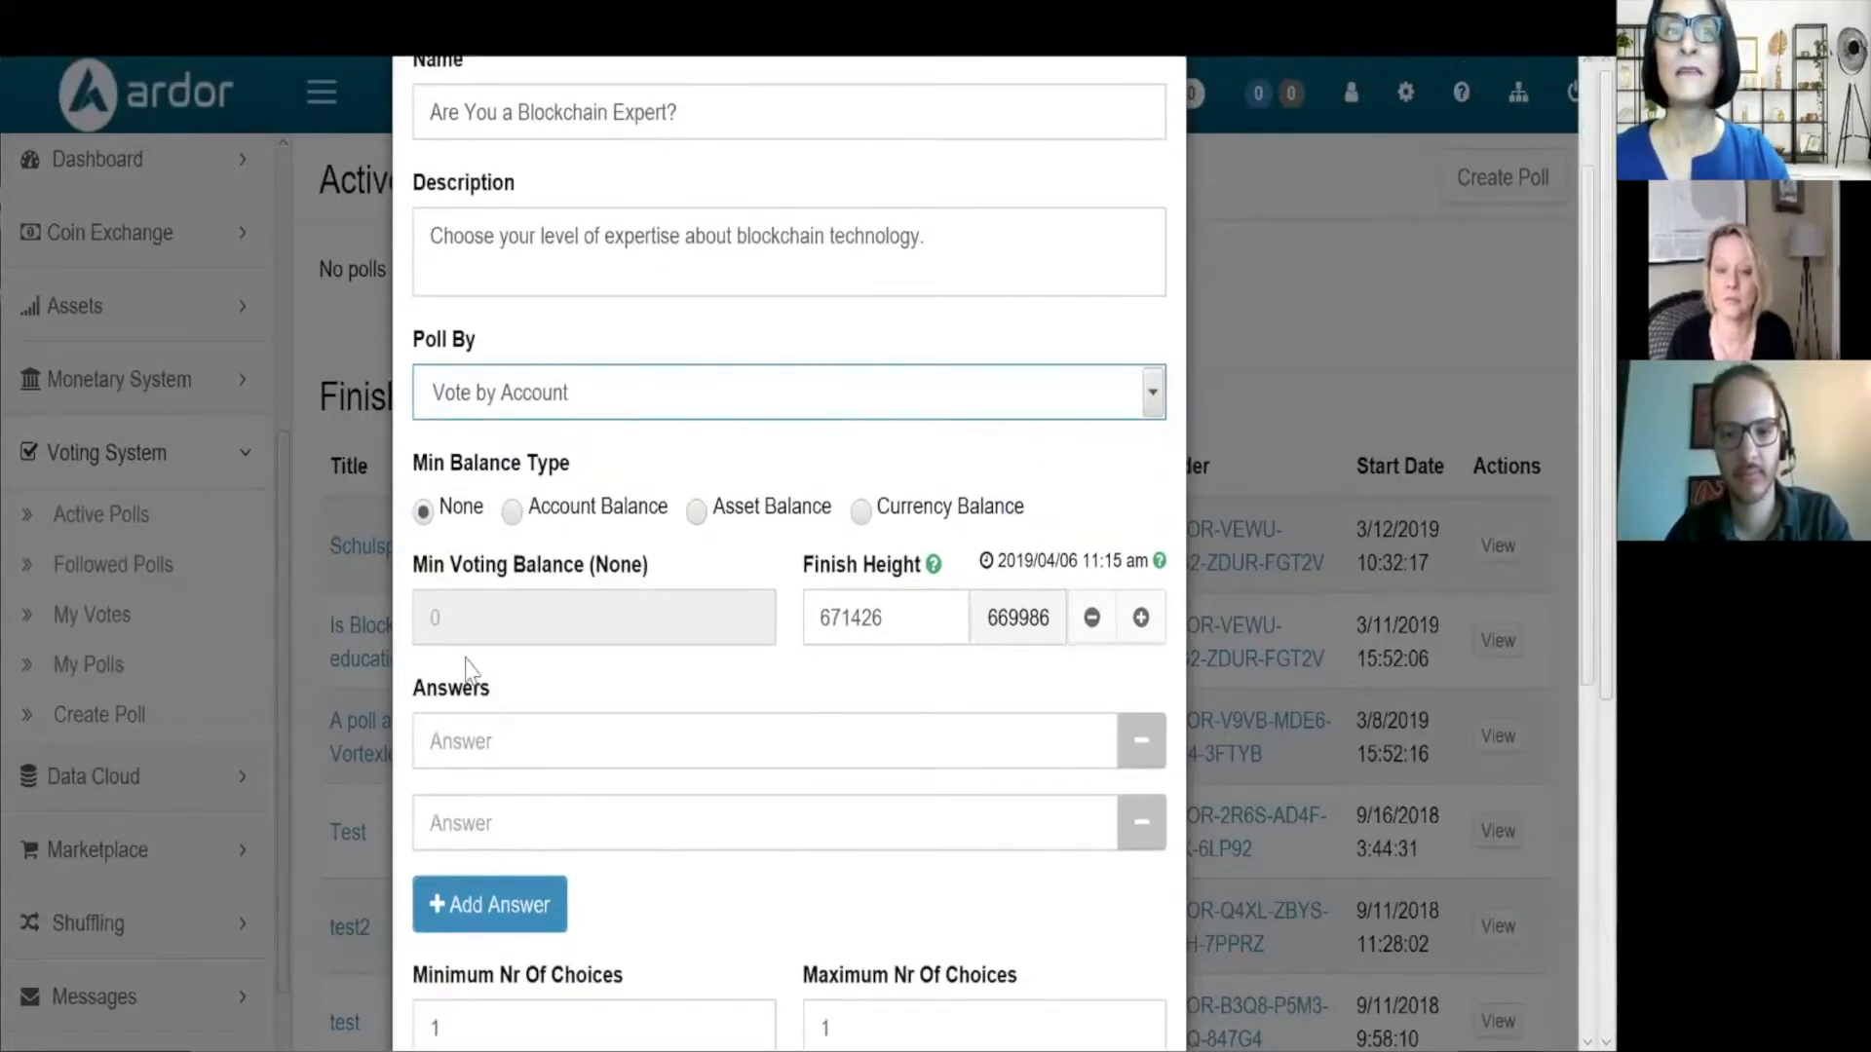
scroll(776, 667, down, 1)
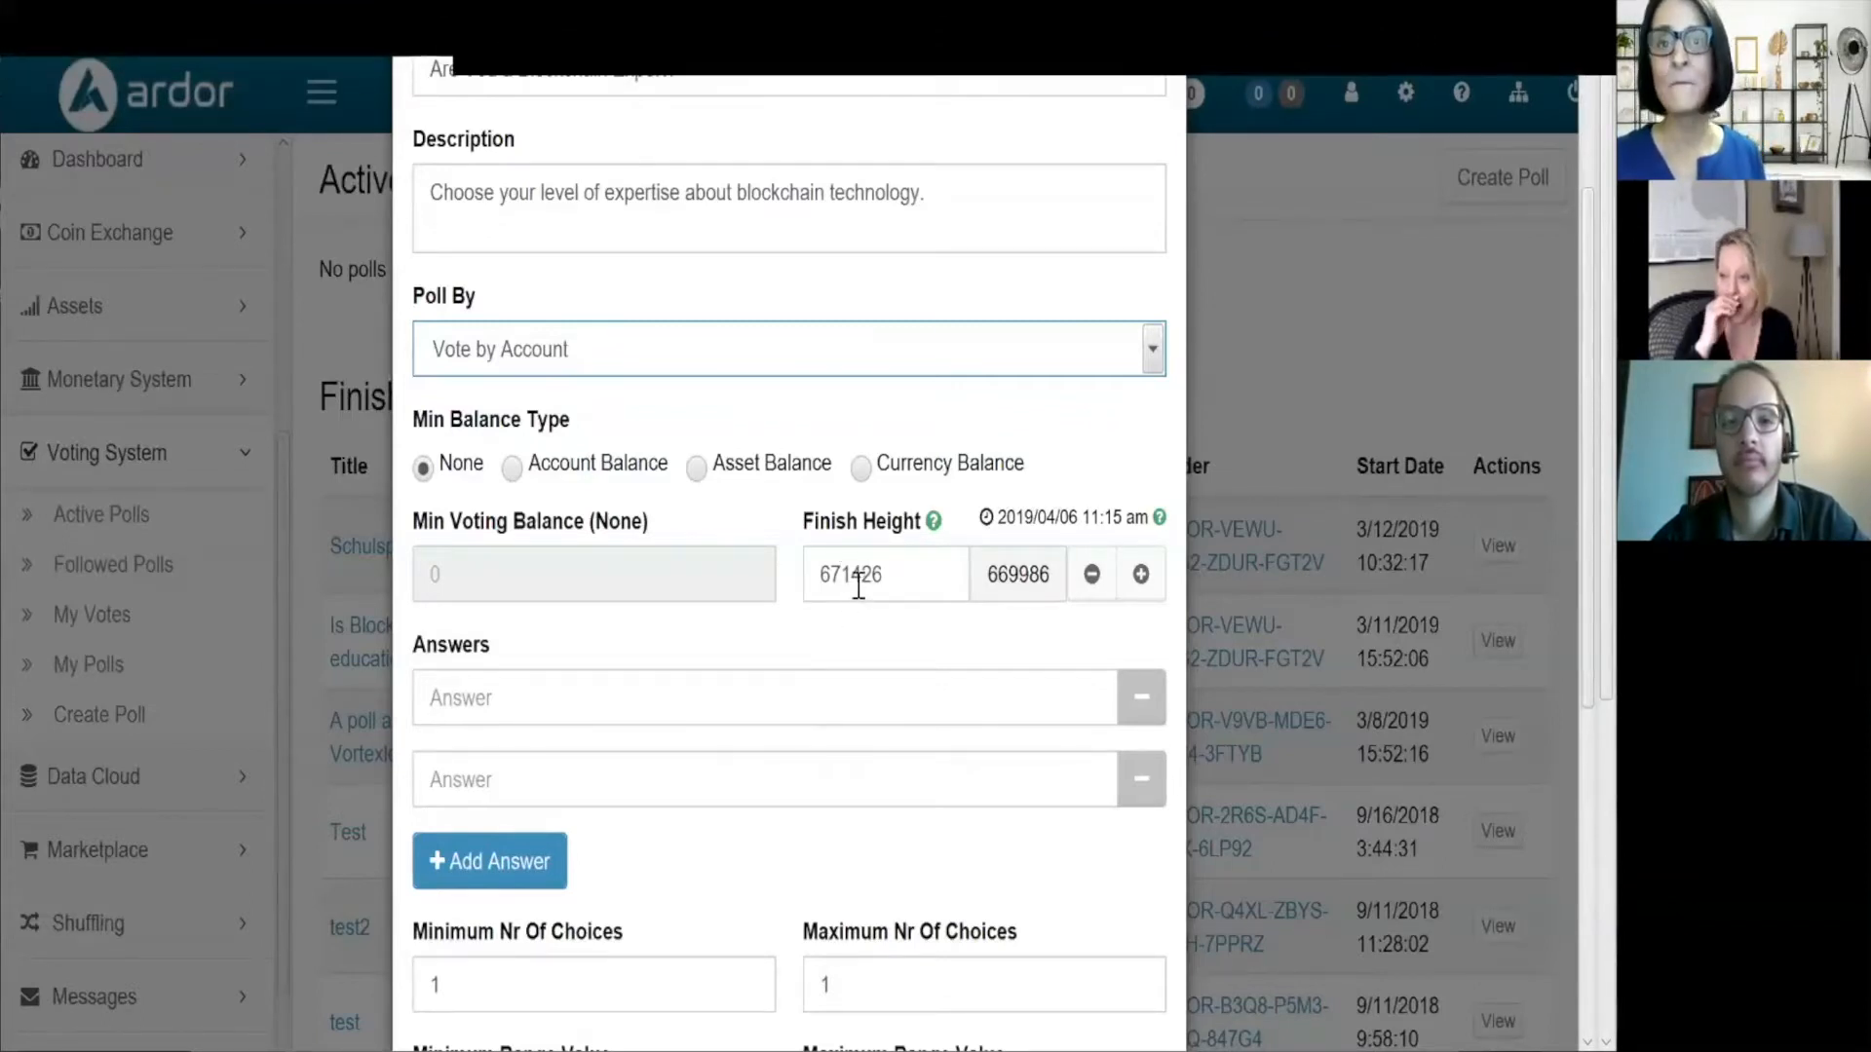
double_click(858, 574)
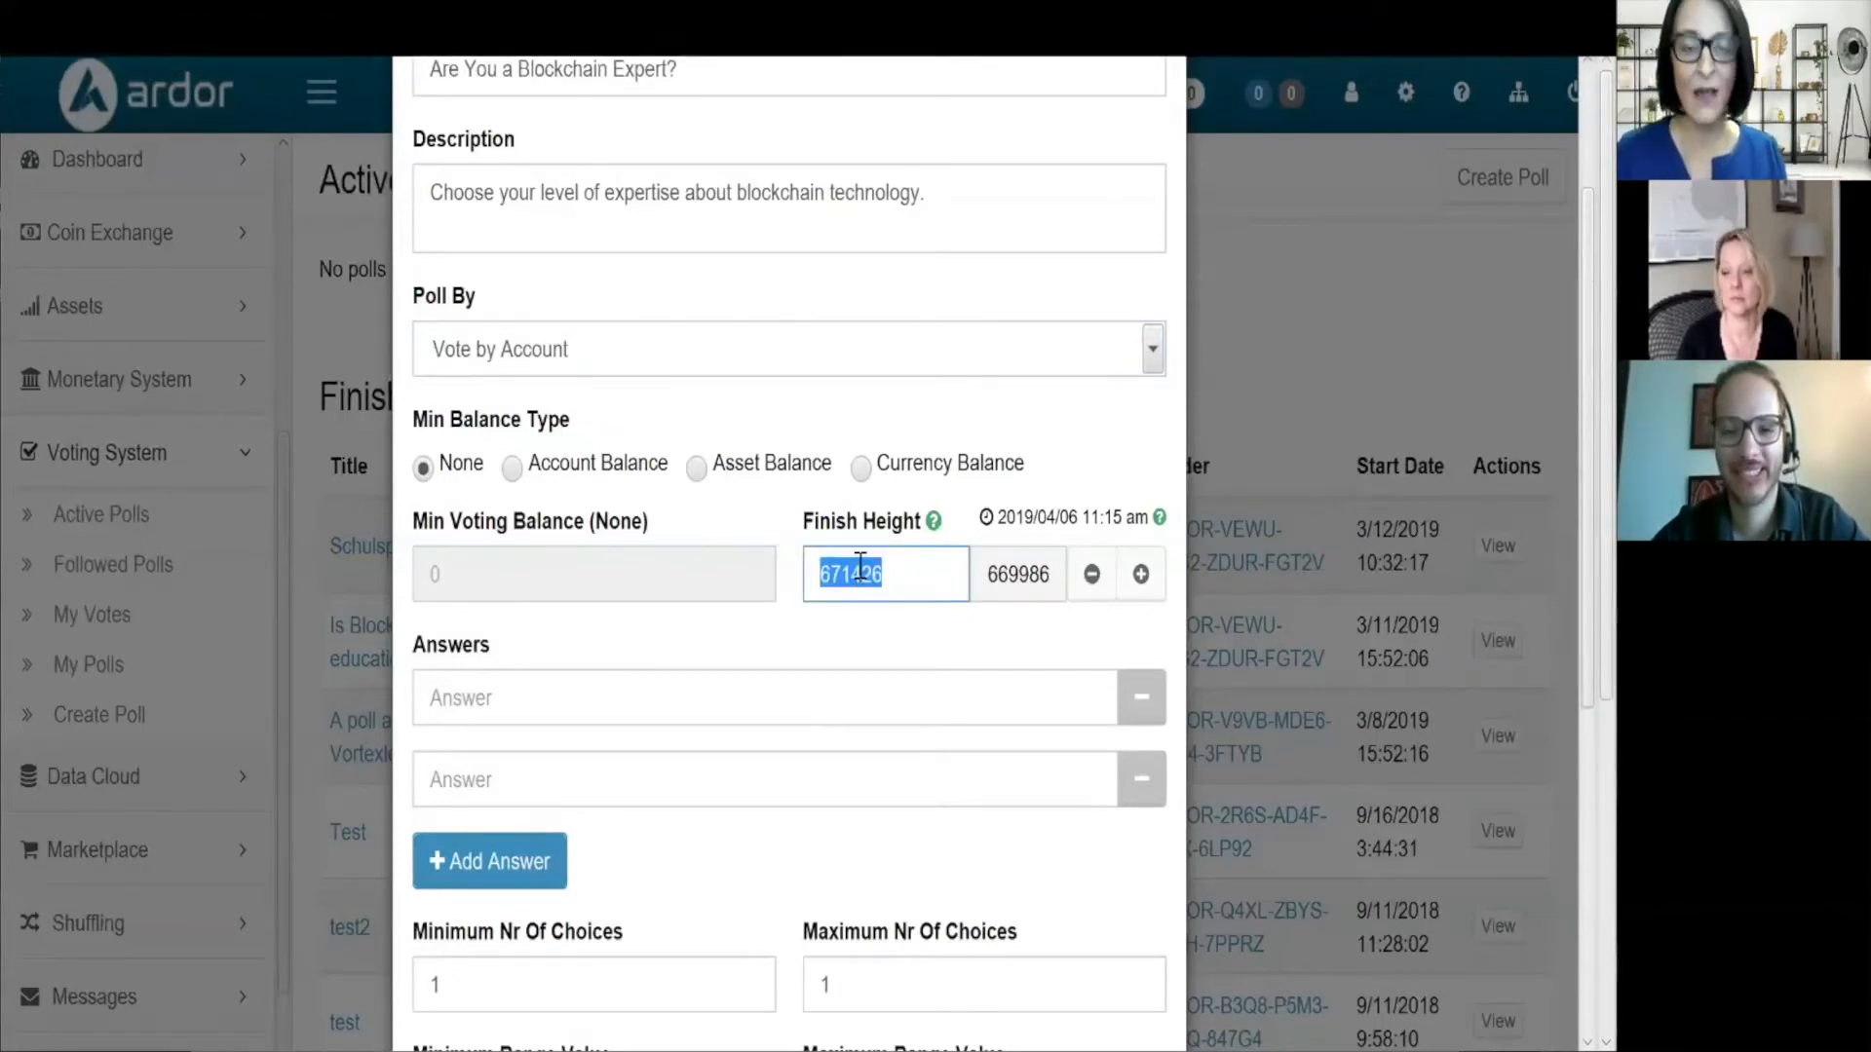
text(71)
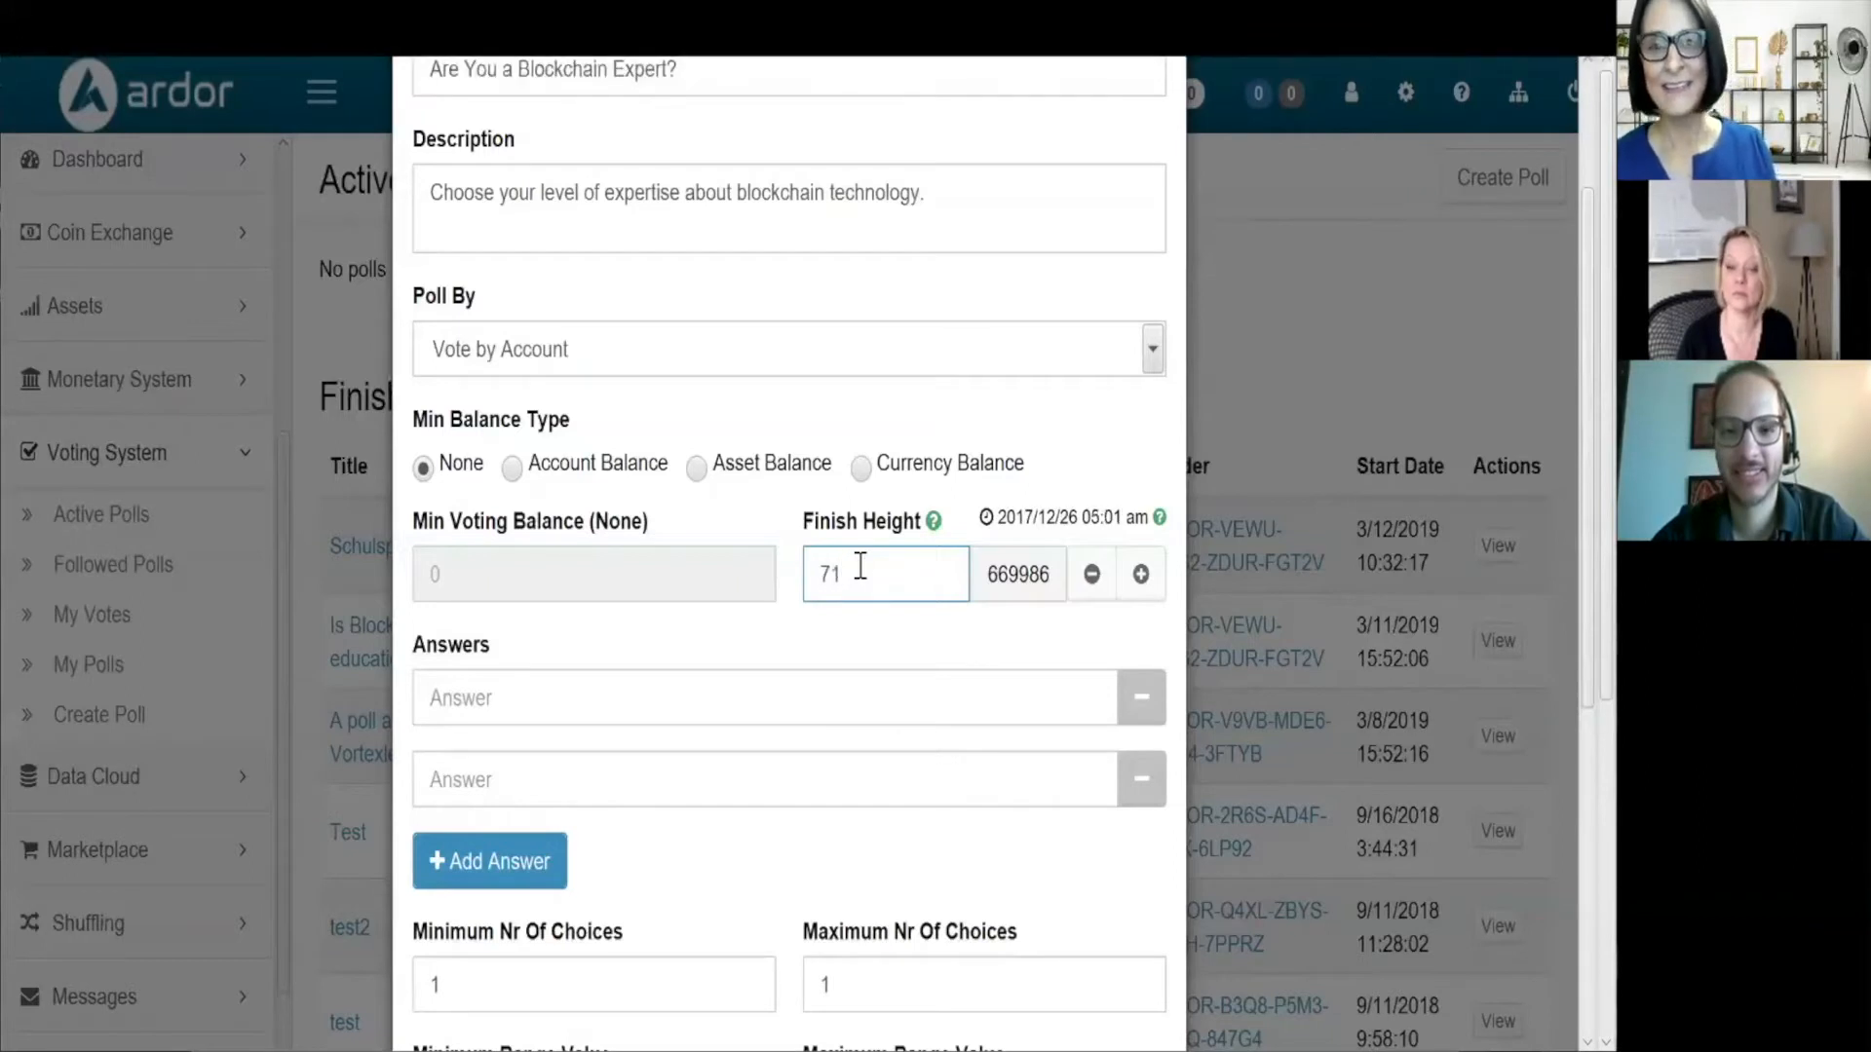
text(5000)
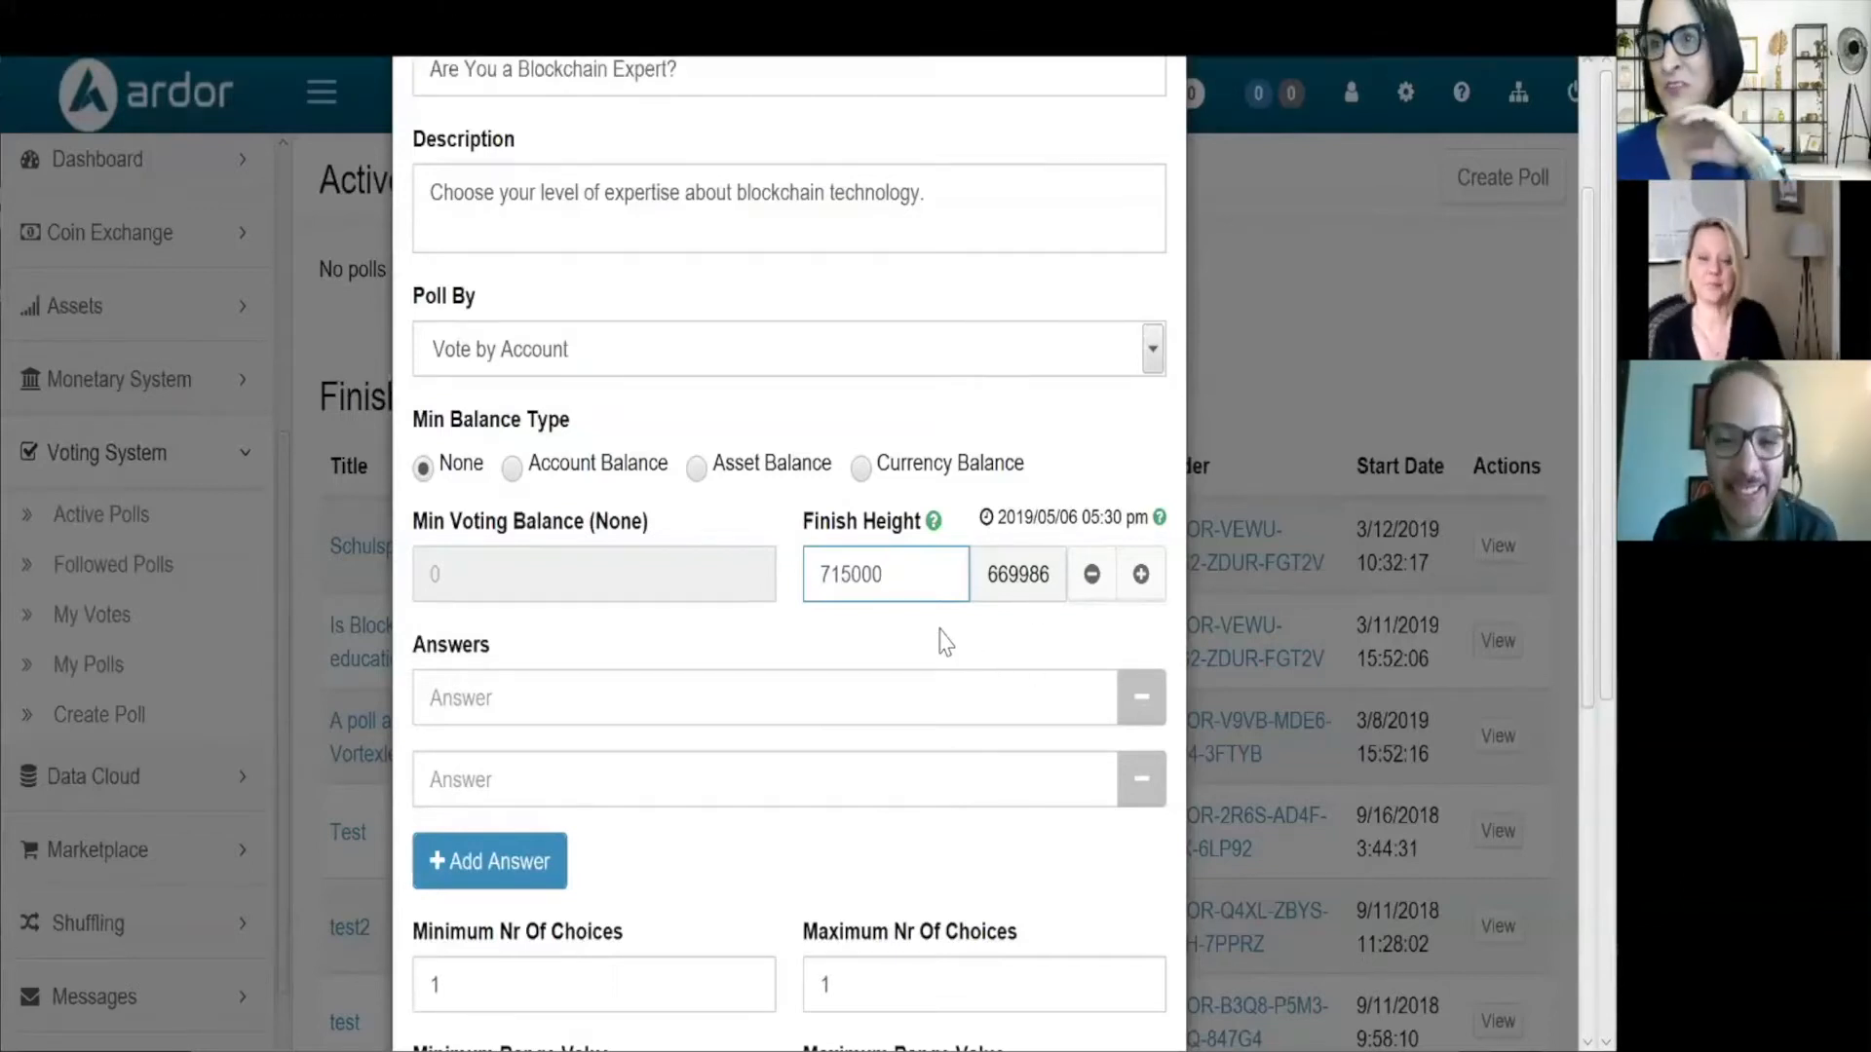
Enter "I am a blockchain expert." as the poll's first answer.
scroll(885, 641, down, 3)
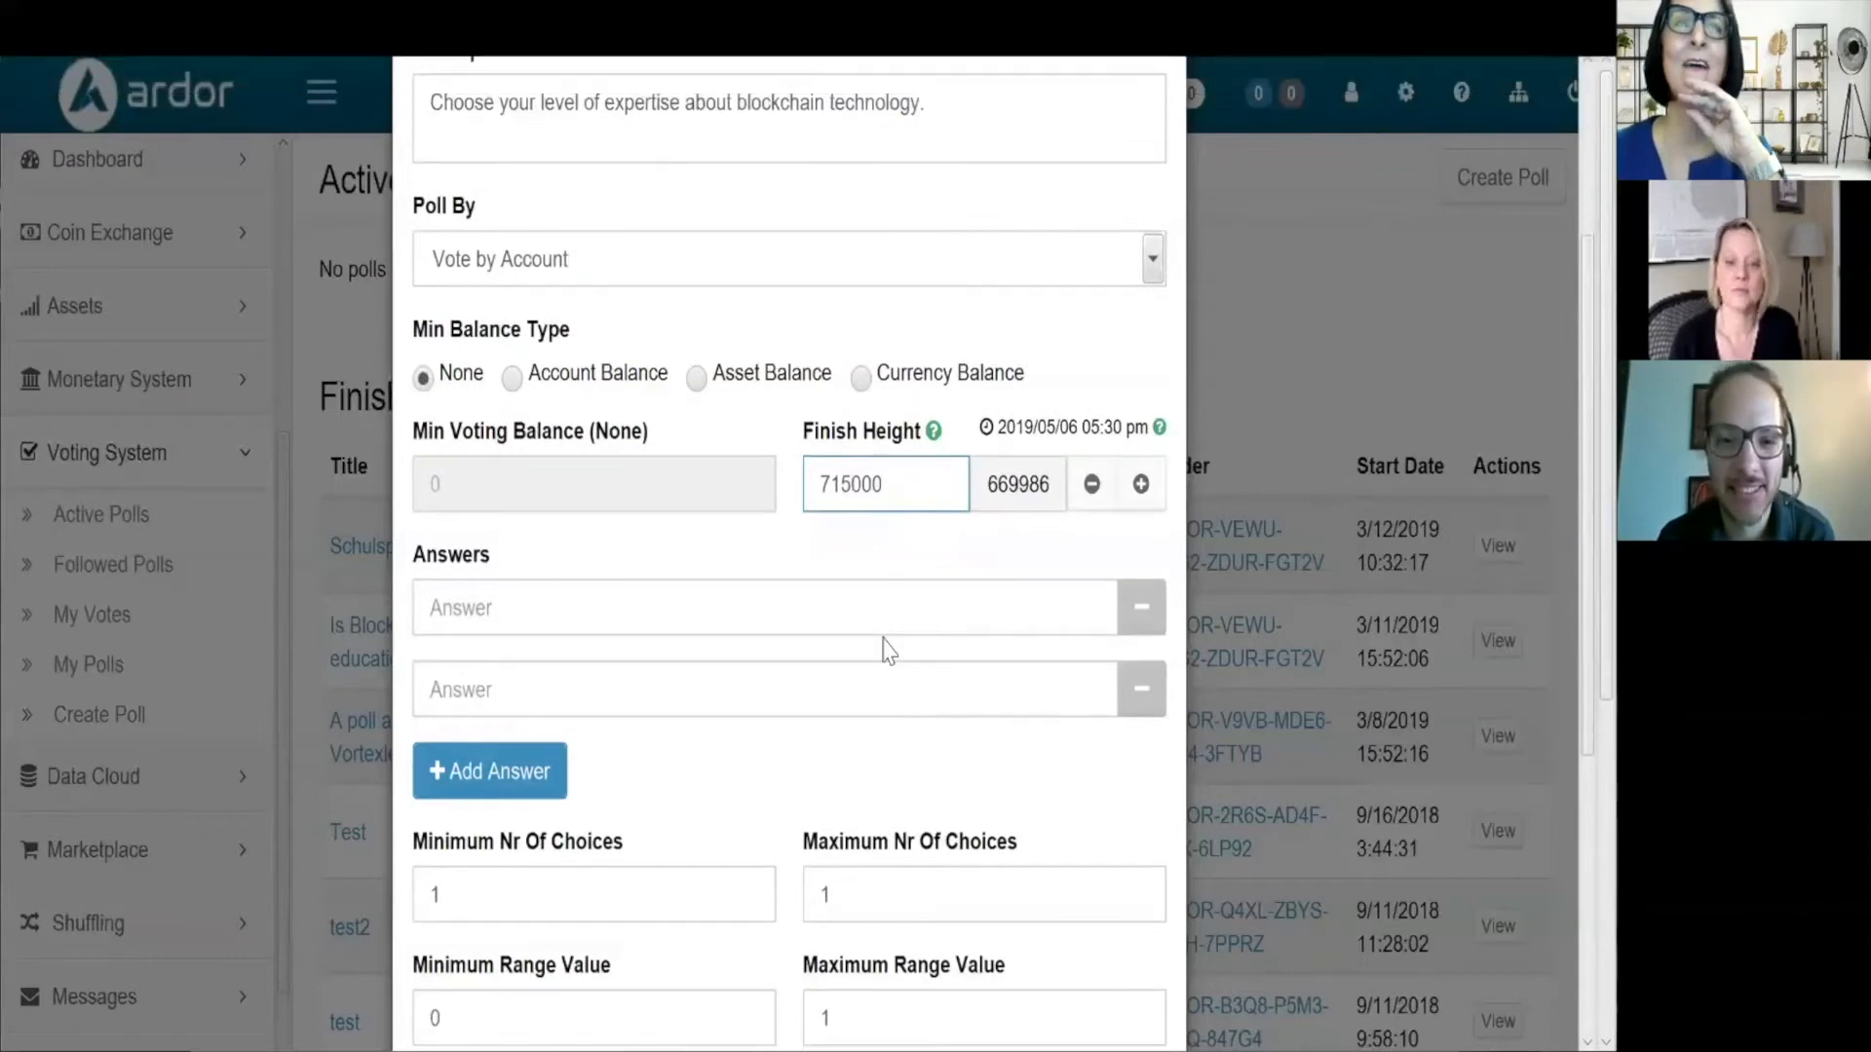
click(486, 577)
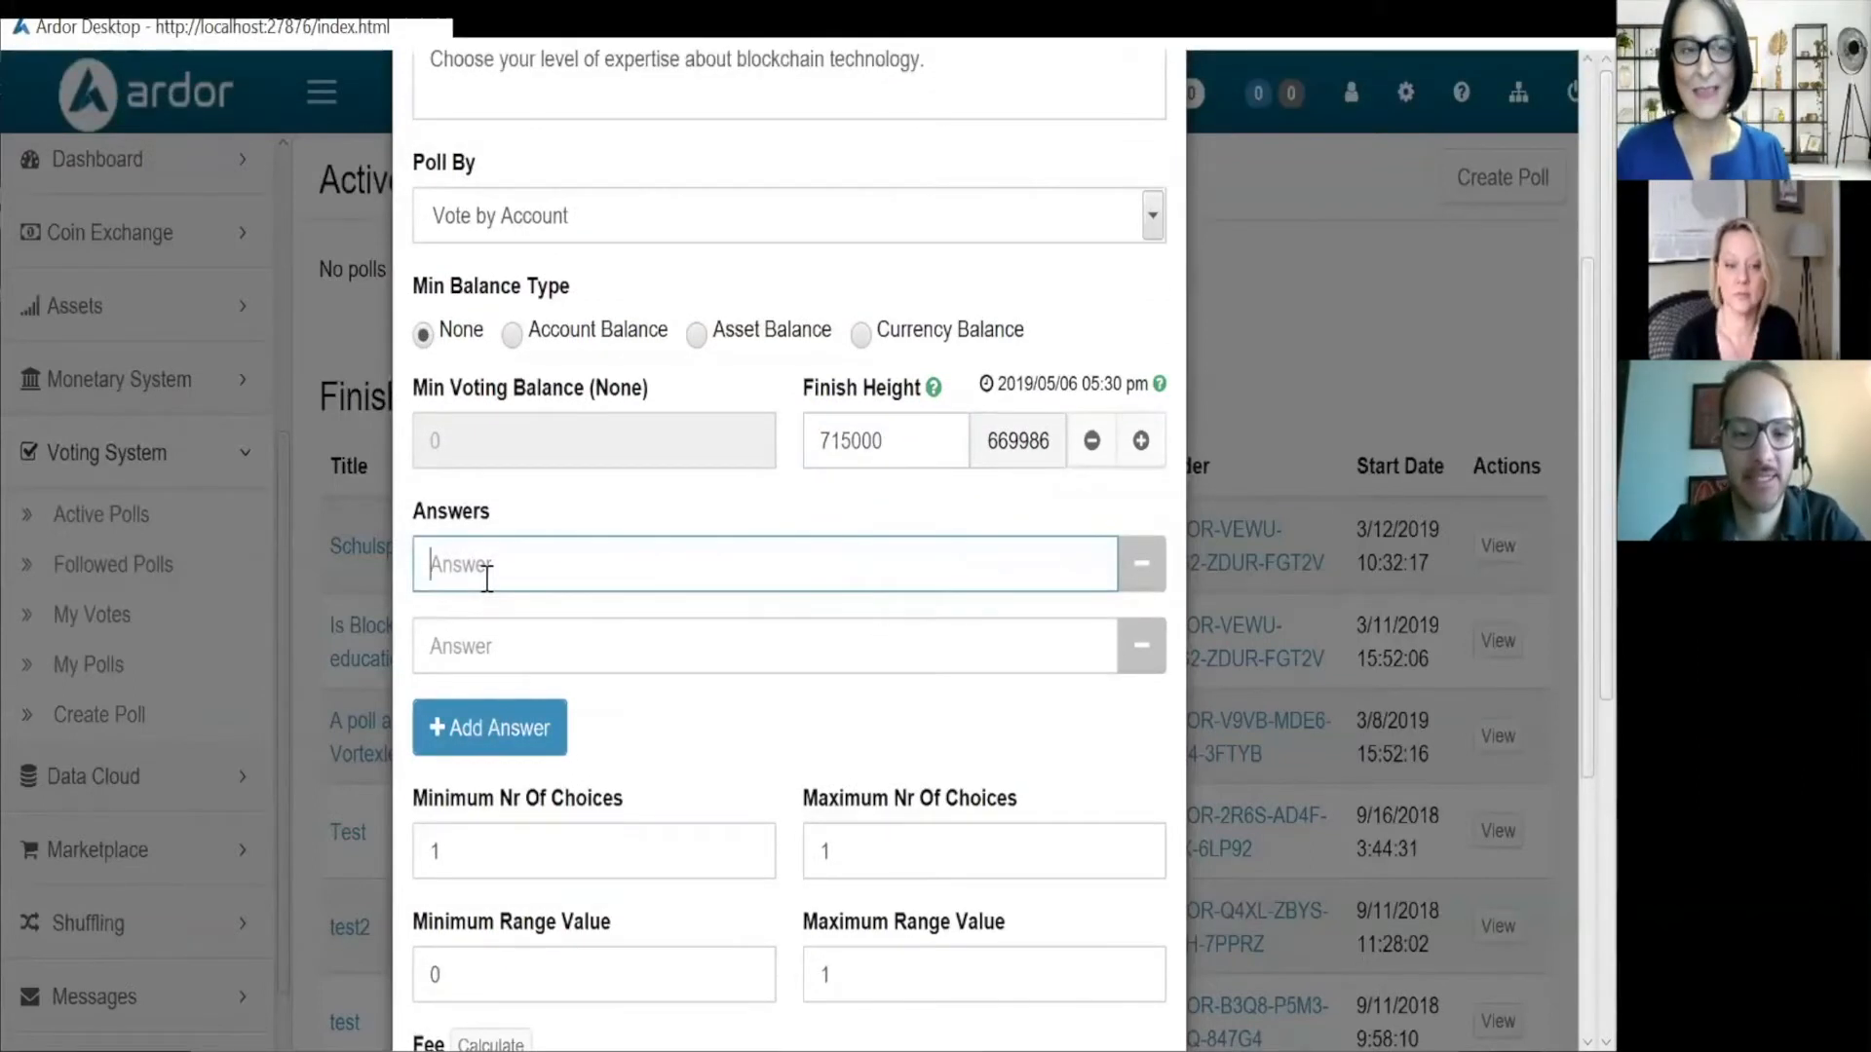
text(I am )
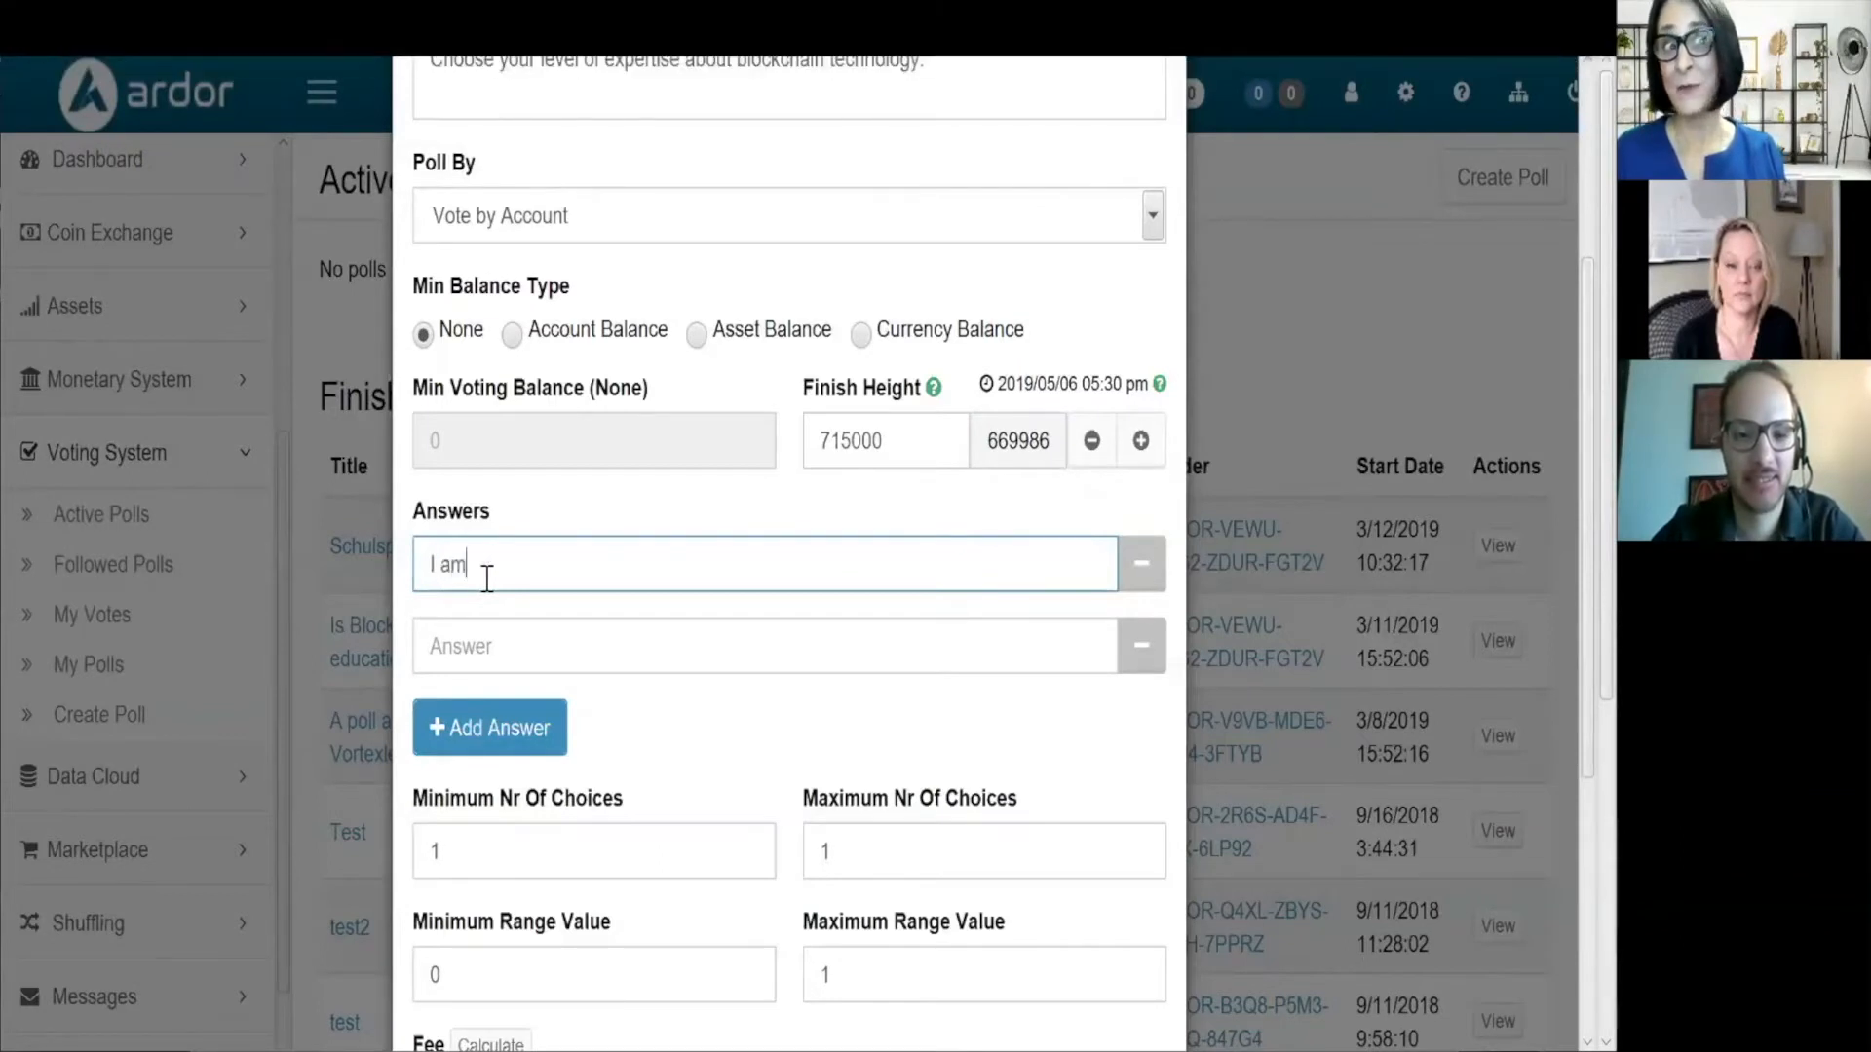
text(a)
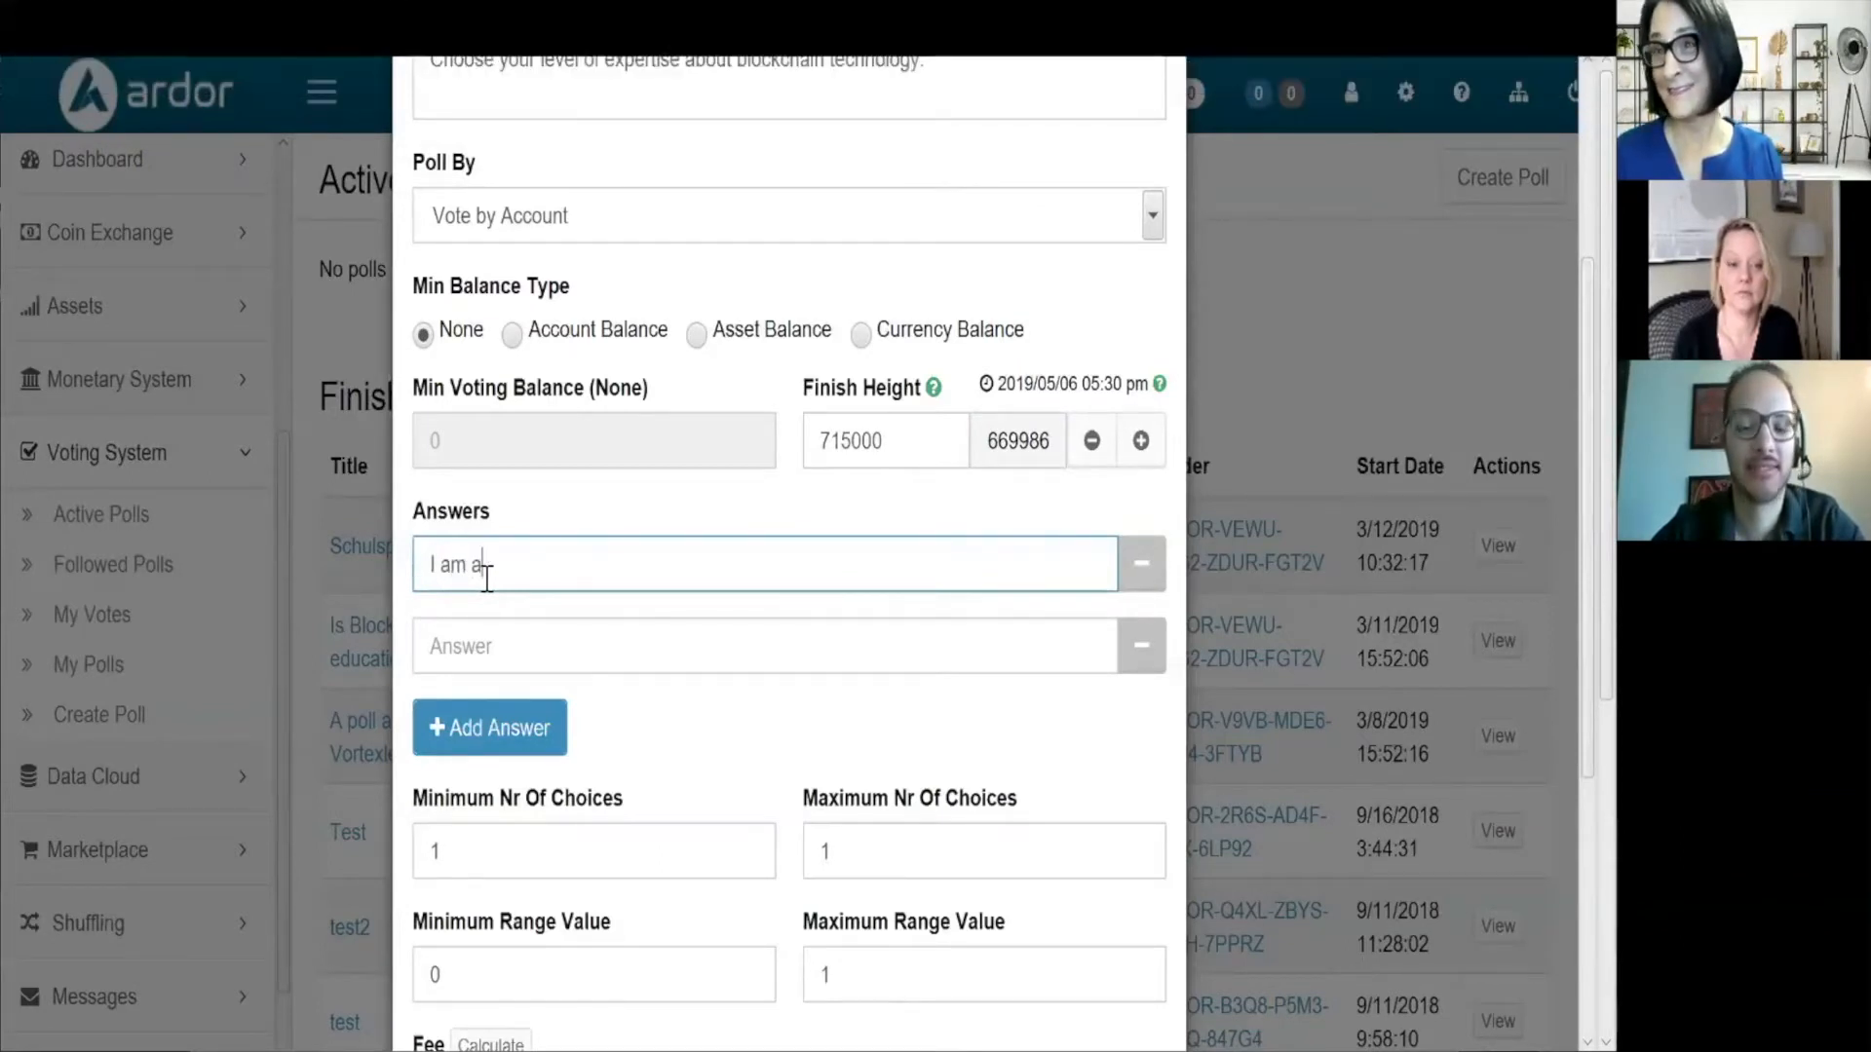
text( blockchain)
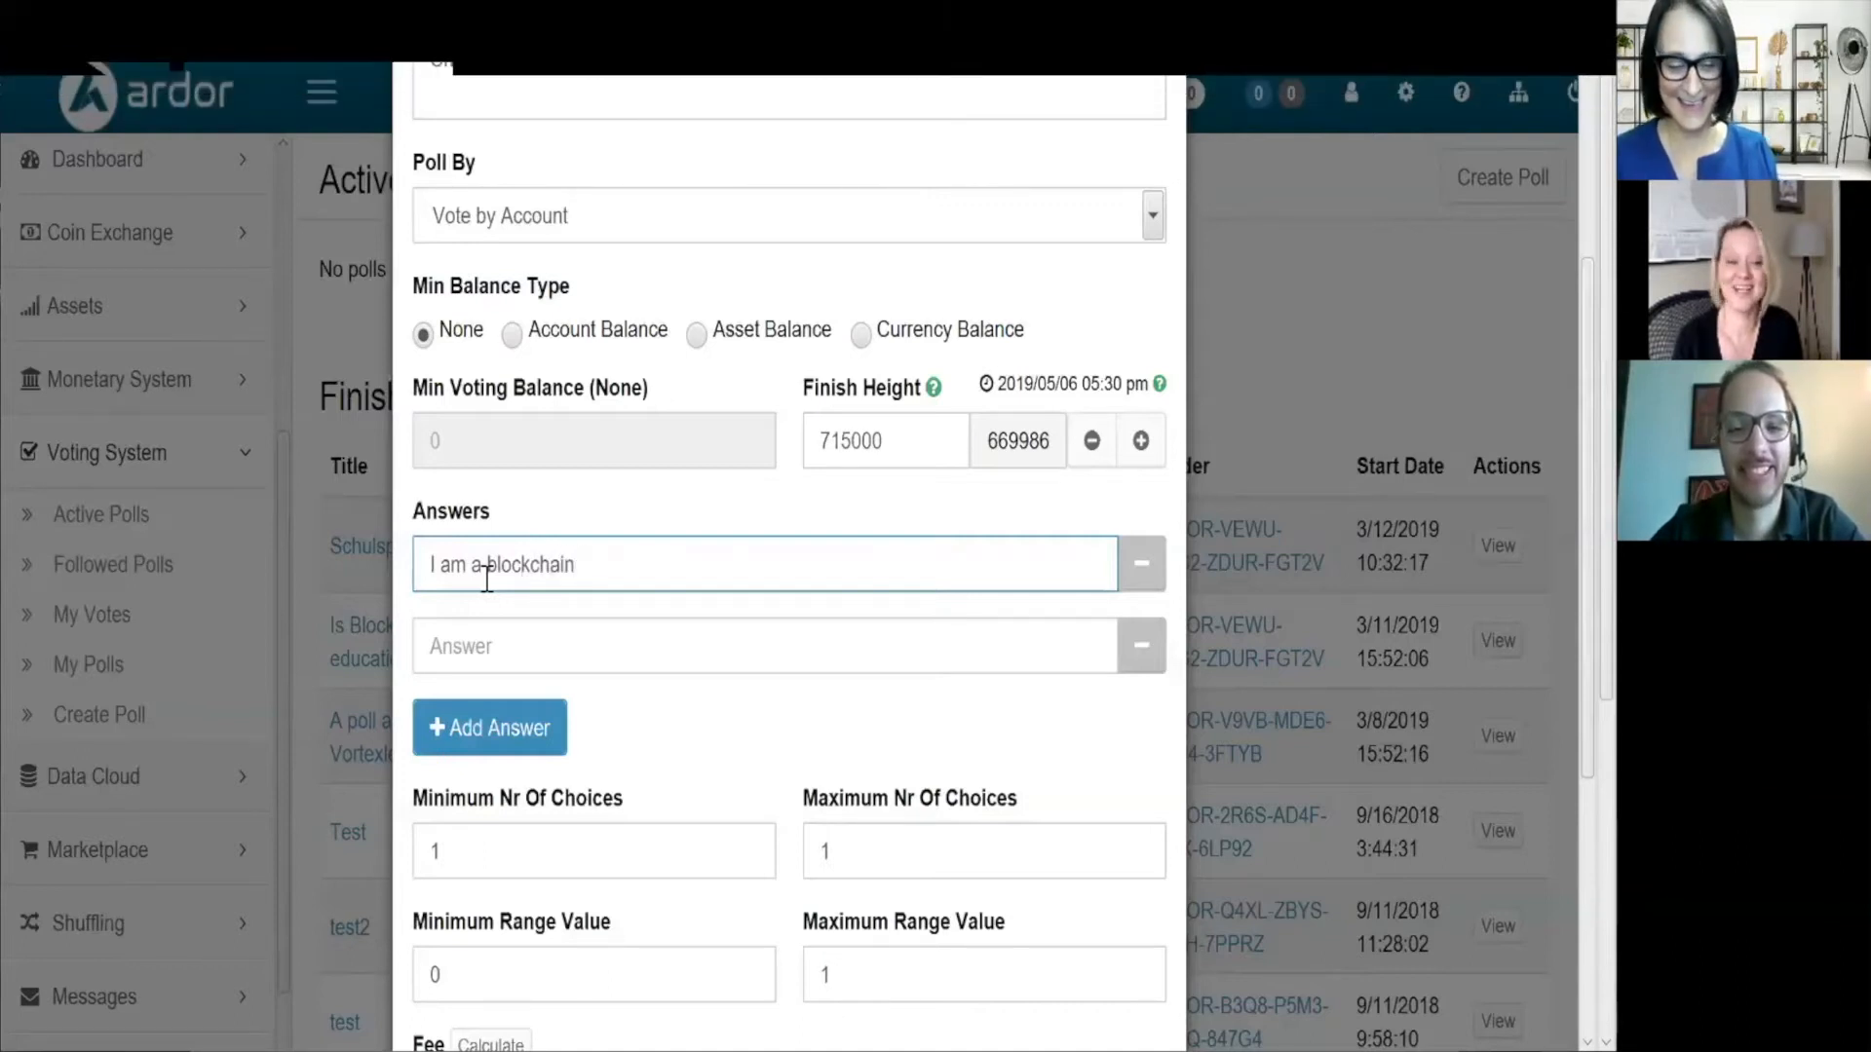
text( expert.)
Add a third answer option and fill the second and third with "I know the basics about blockchain." and "I know nothing at all about blockchain.".
click(466, 651)
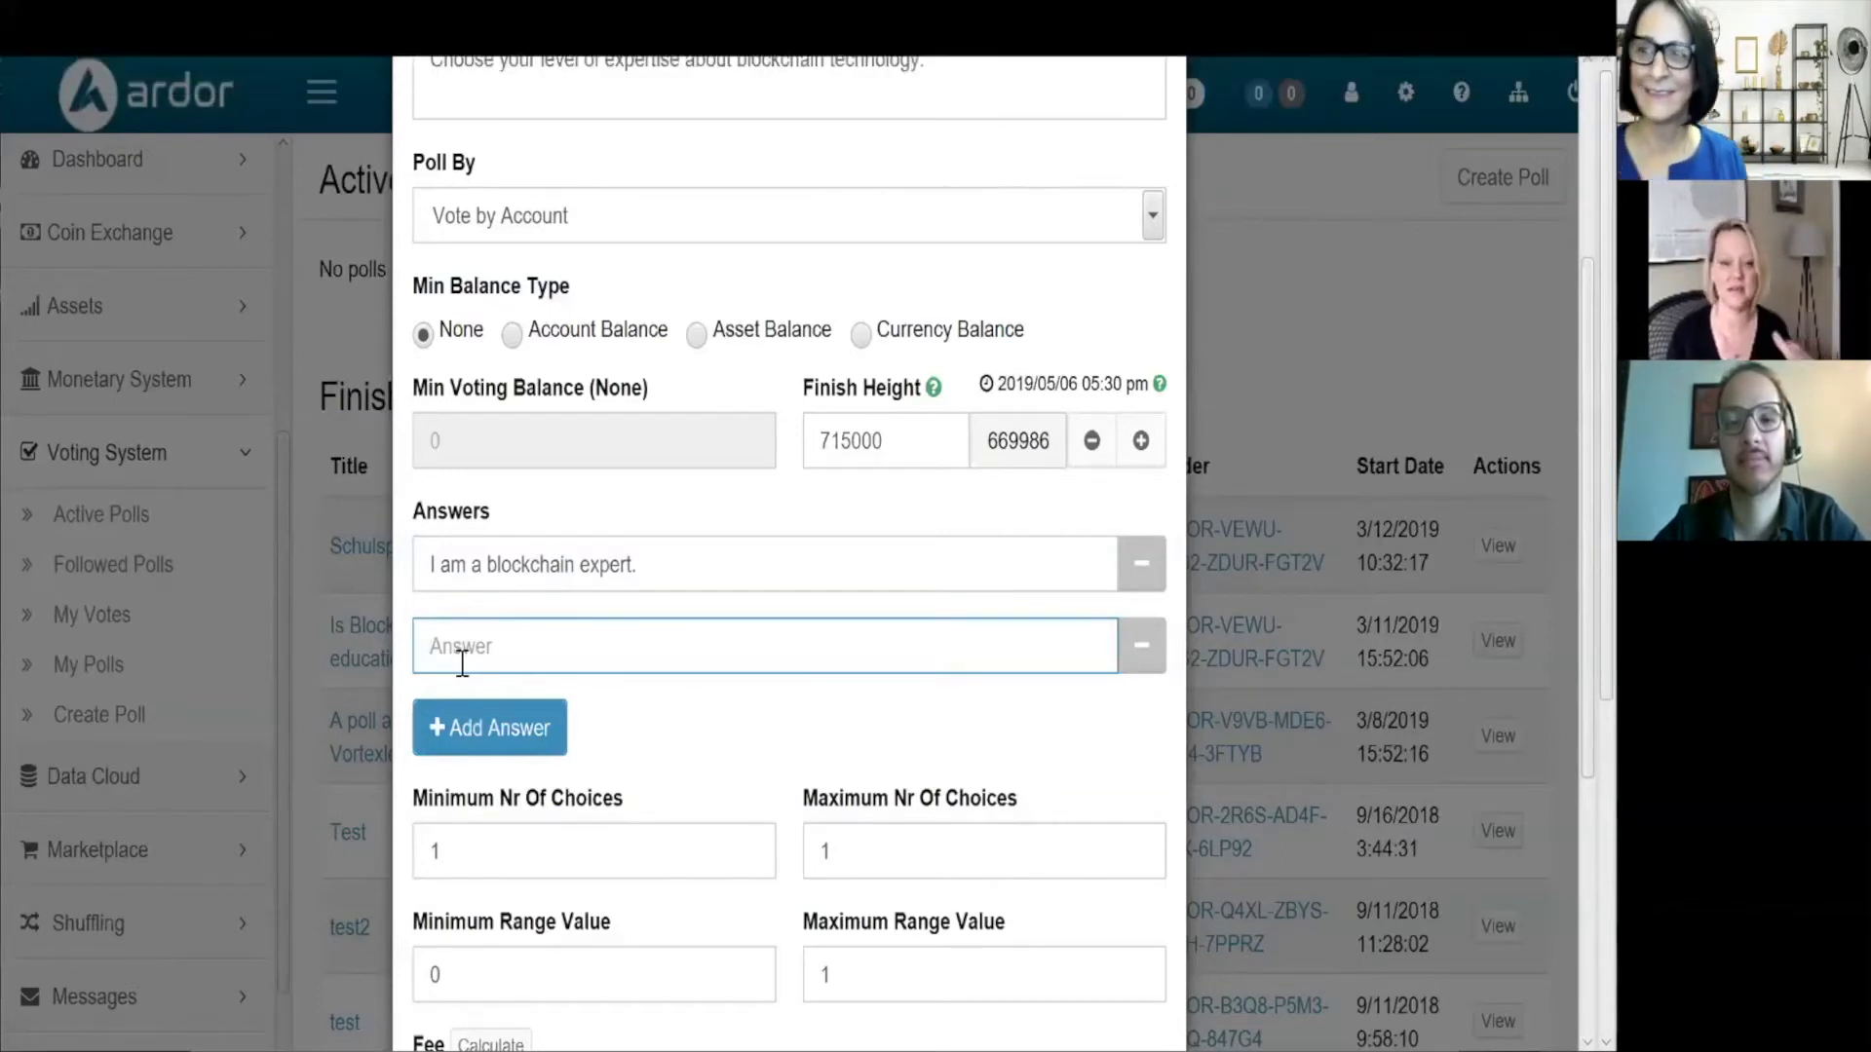
scroll(462, 664, up, 1)
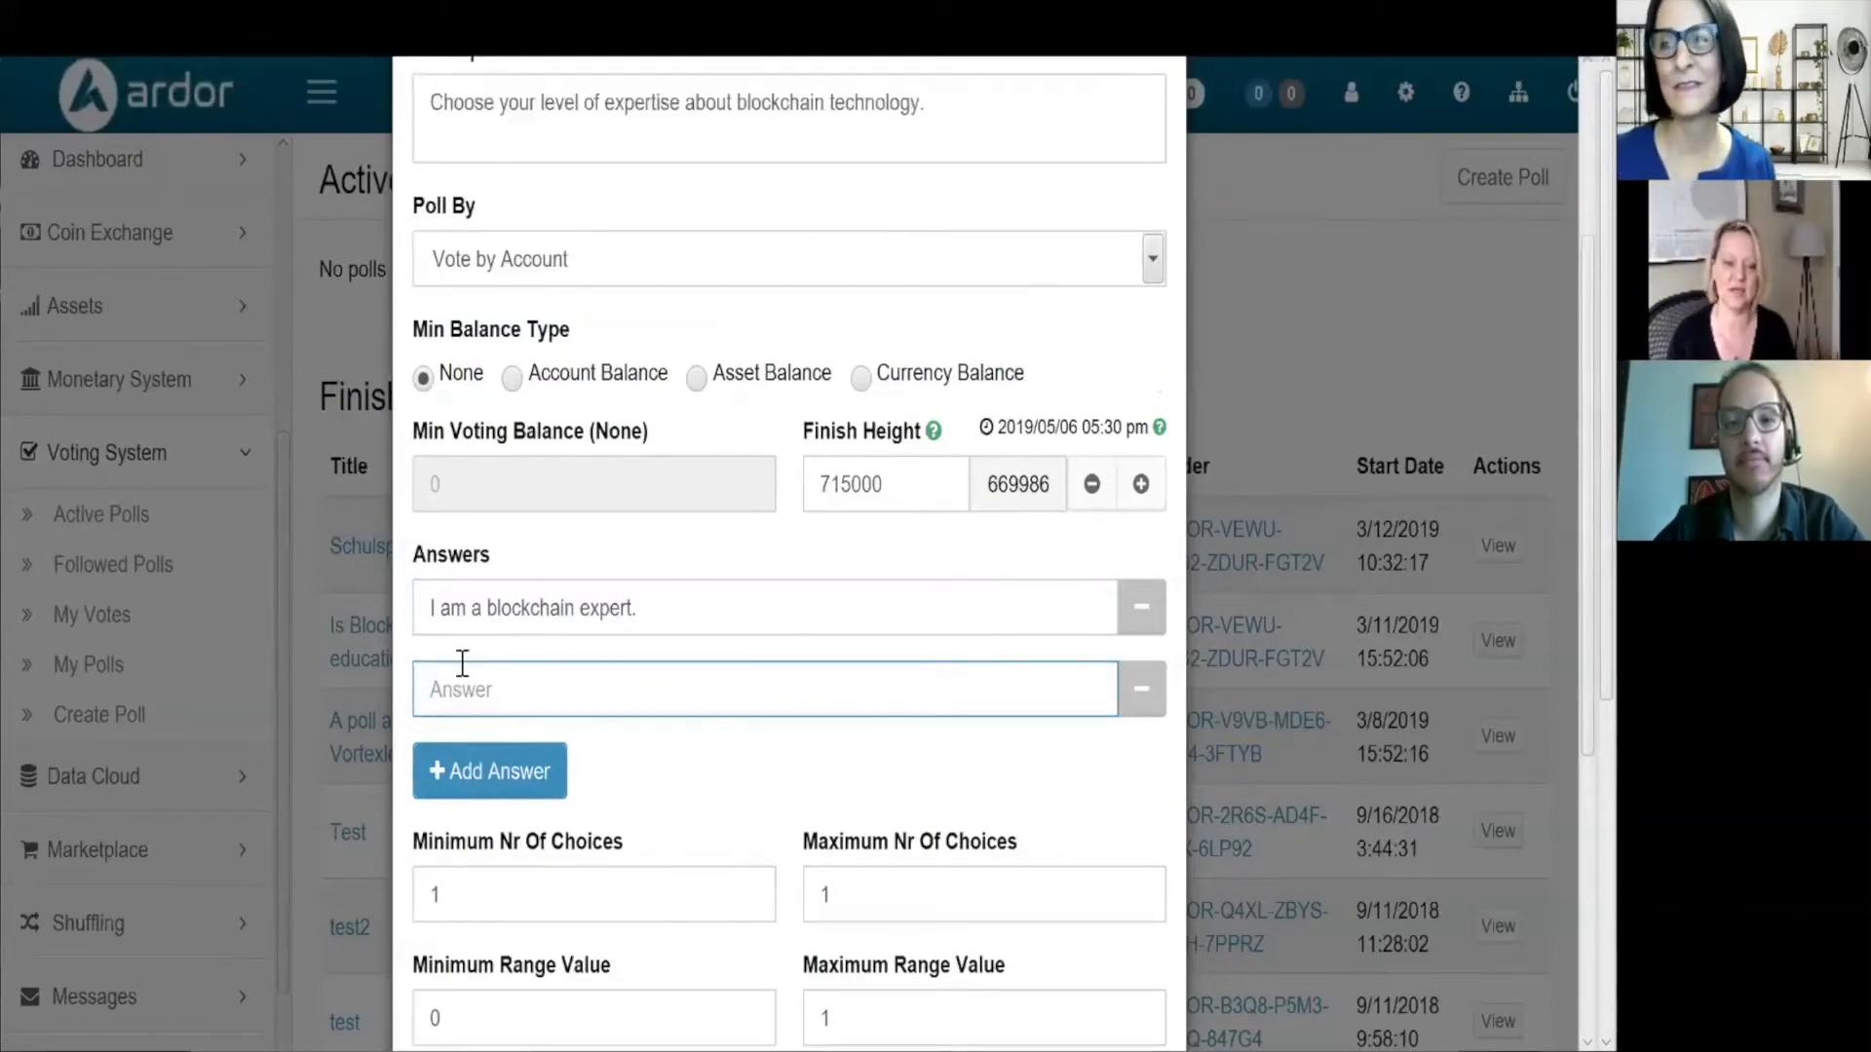
click(488, 774)
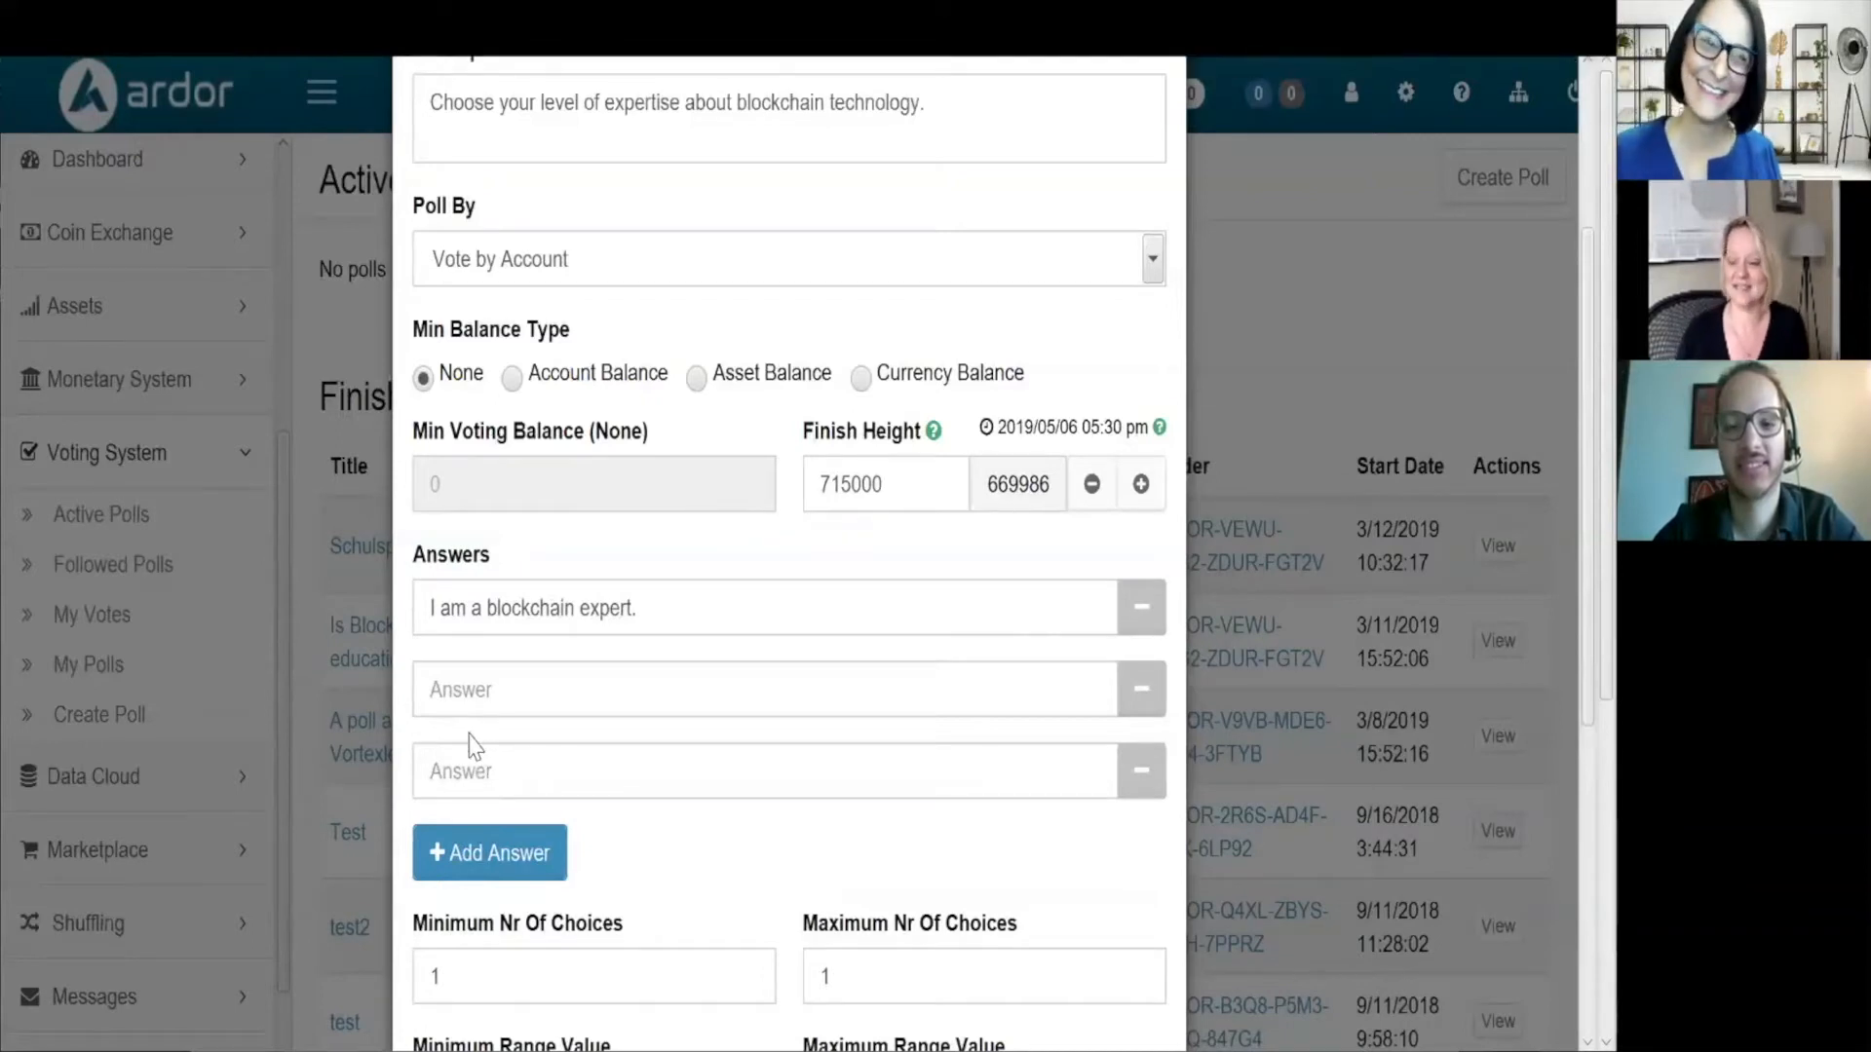
click(432, 692)
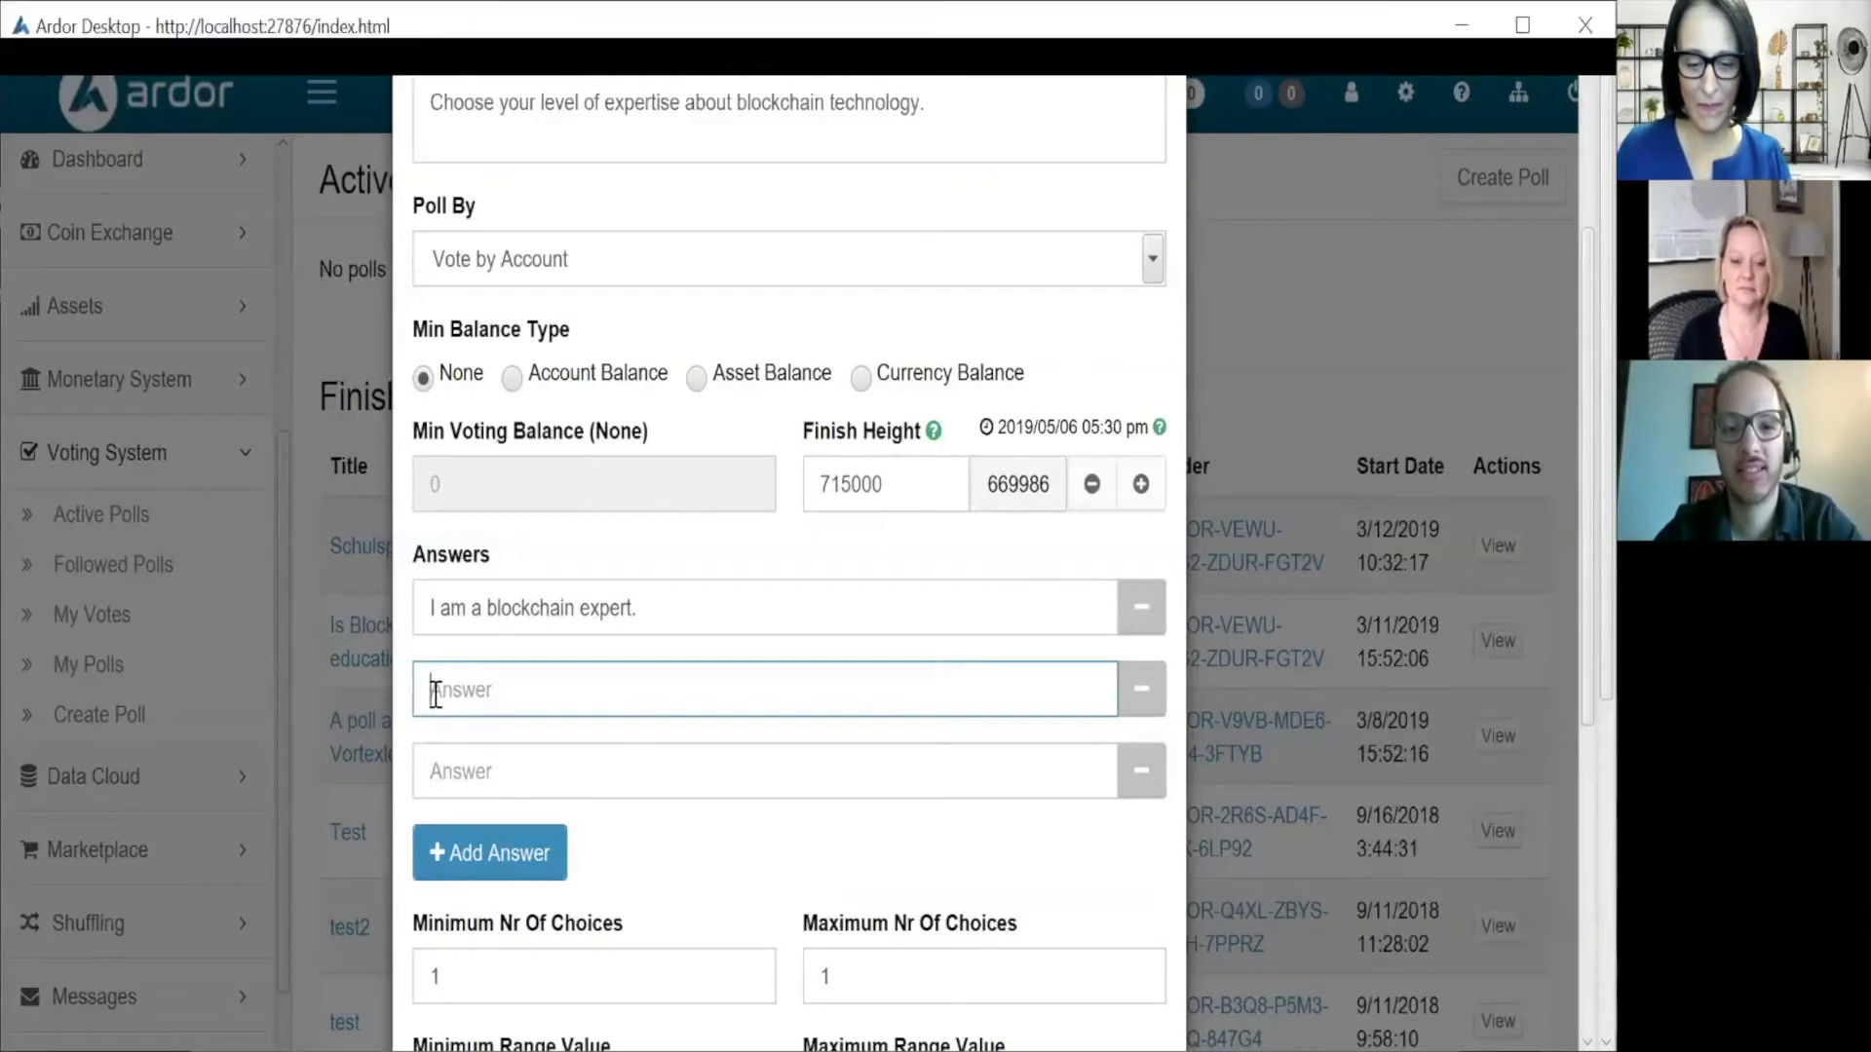
text(I)
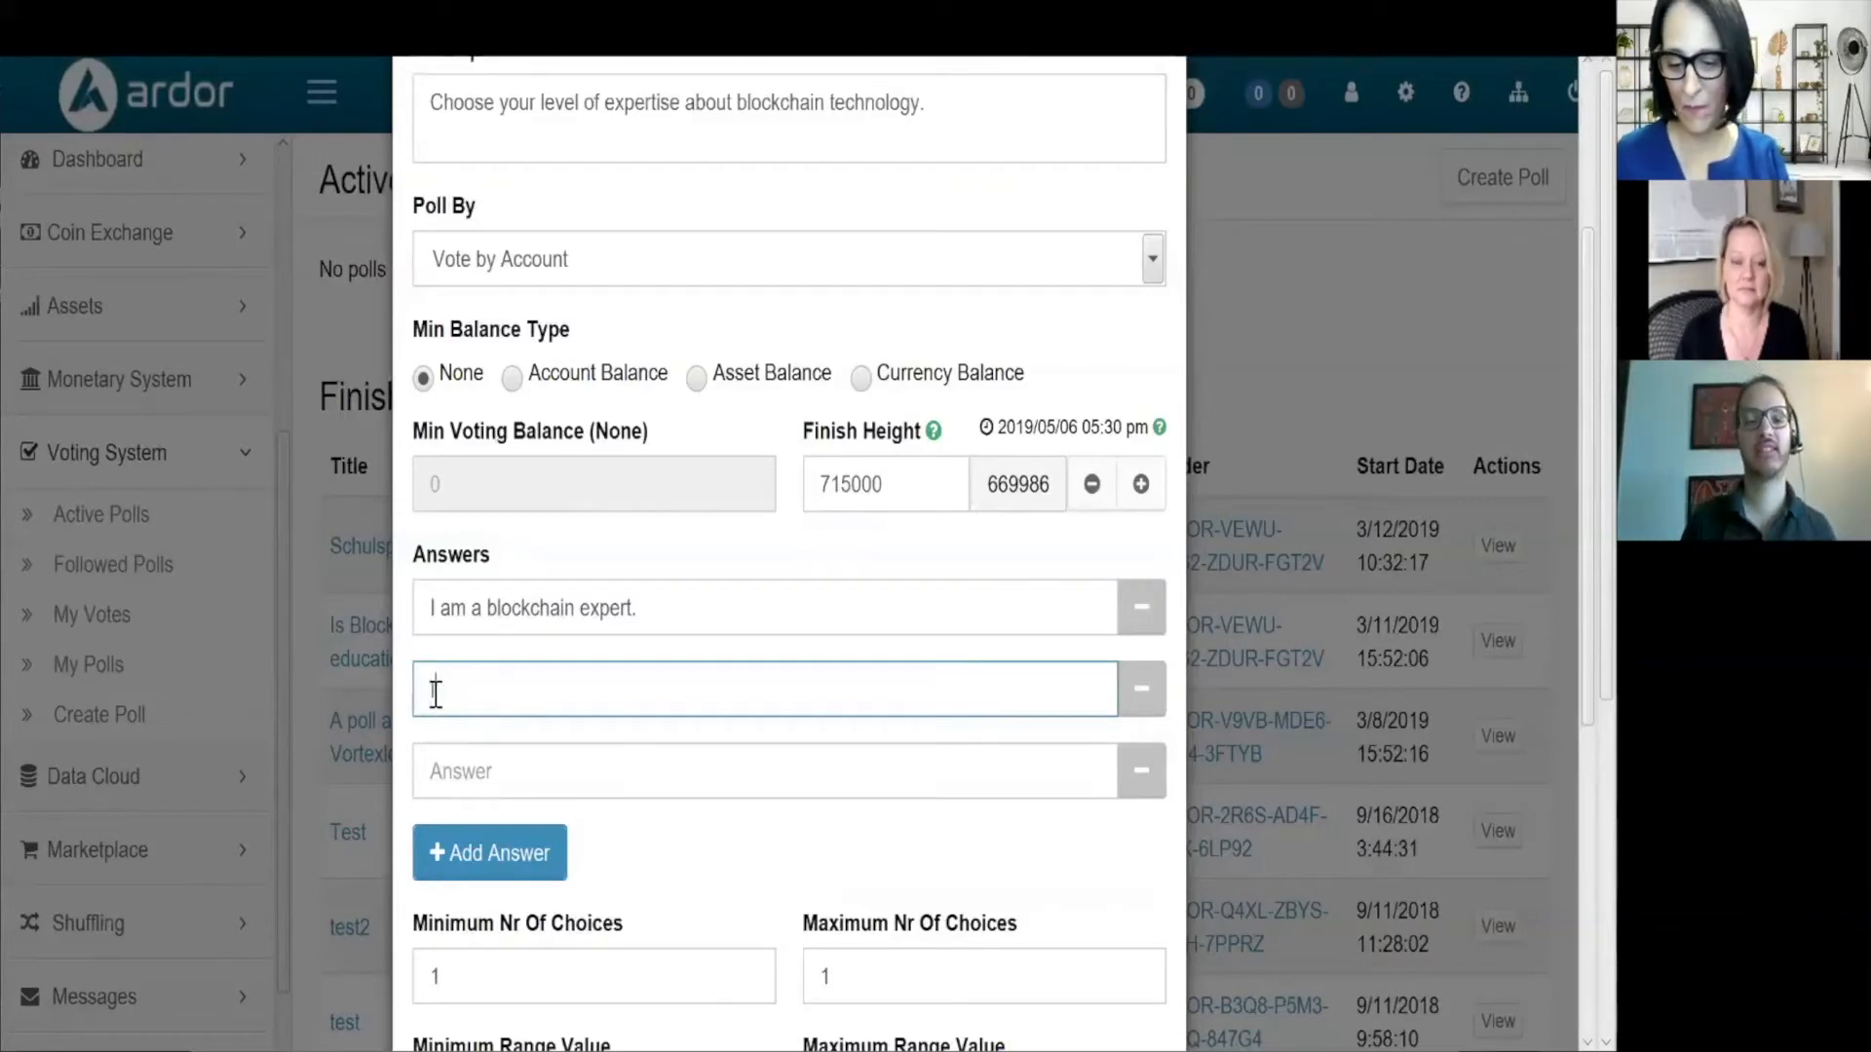
text( have)
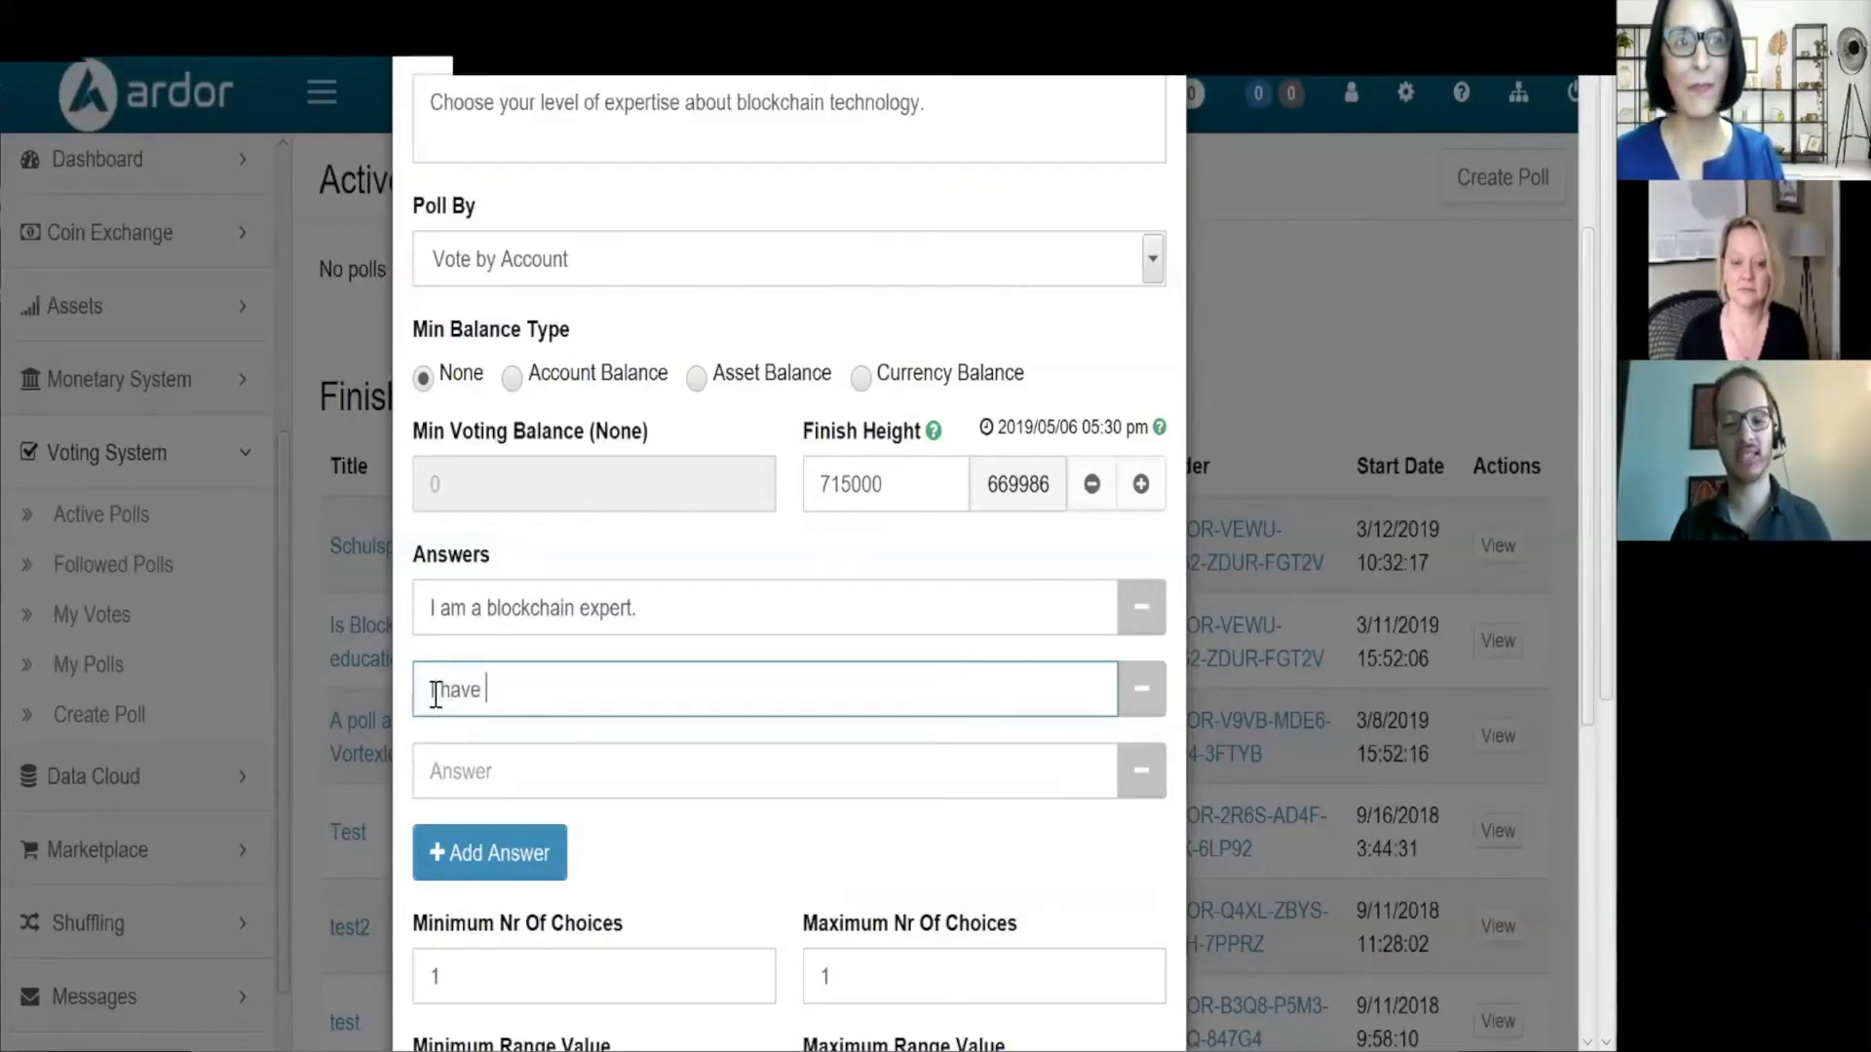
key(BackSpace)
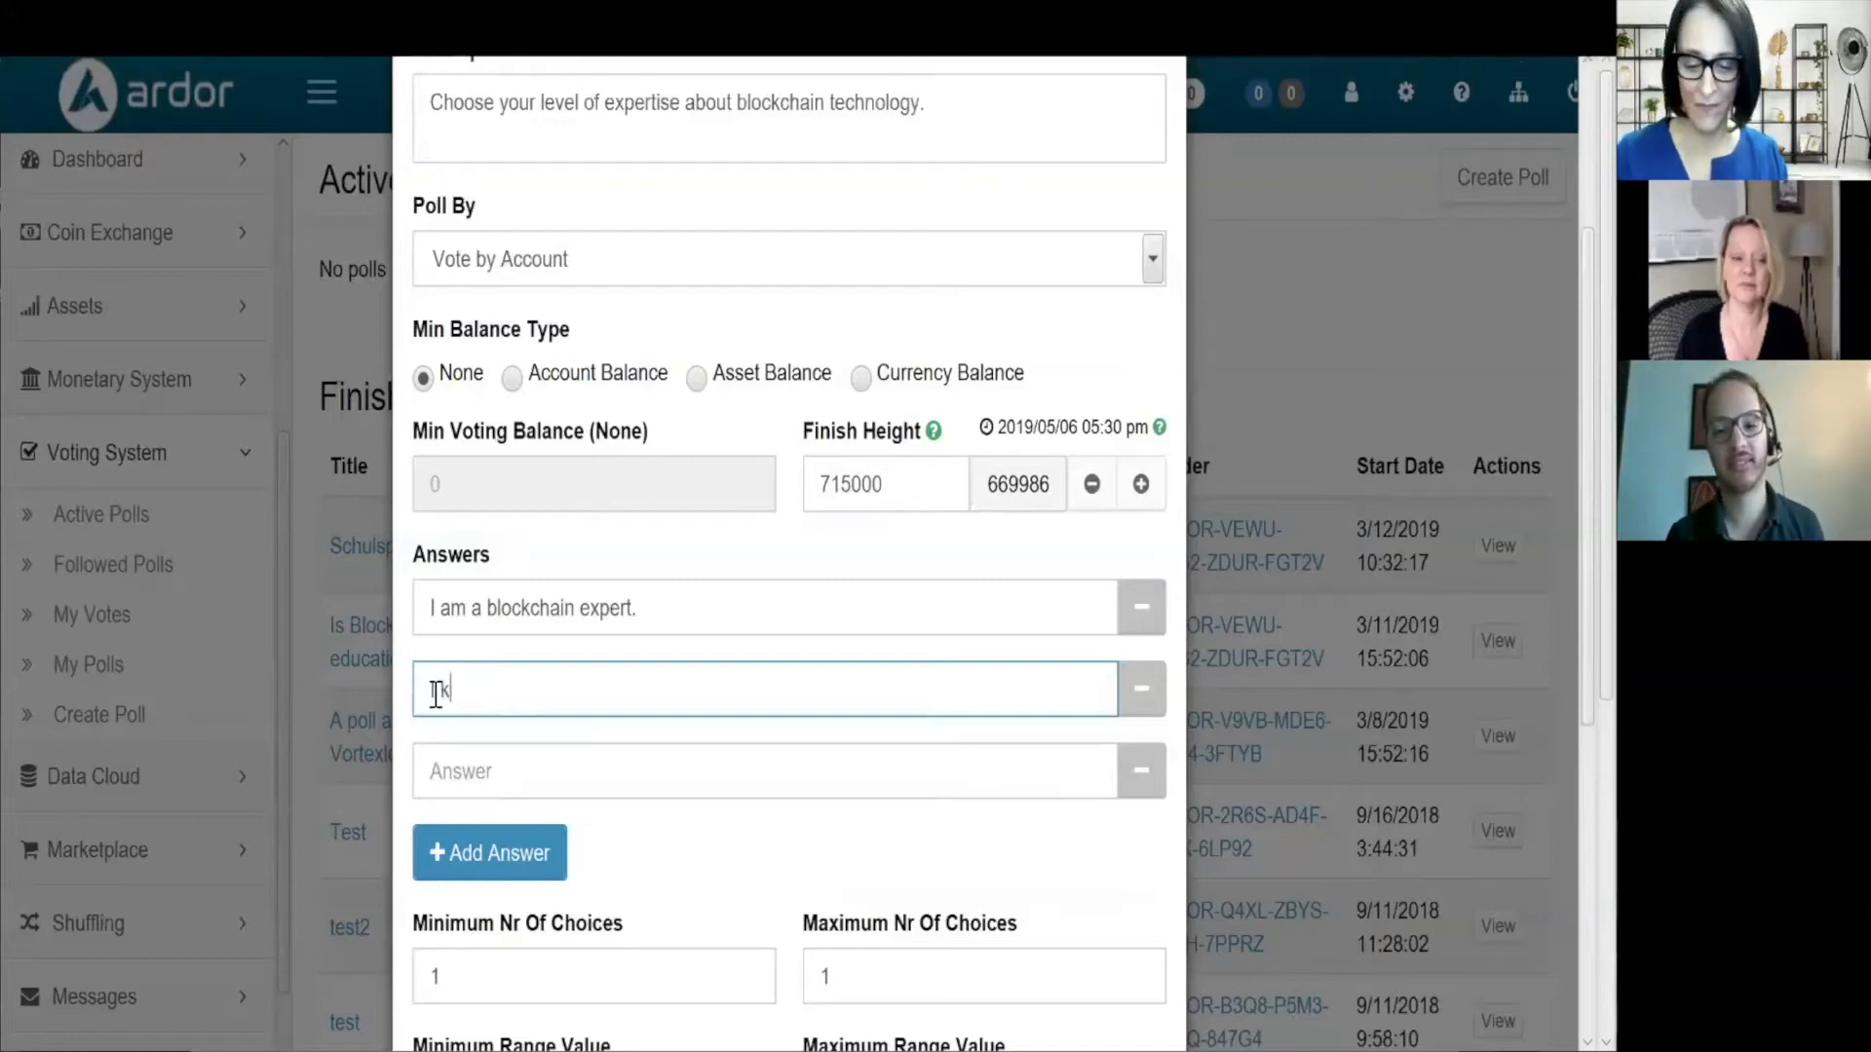
key(Tab)
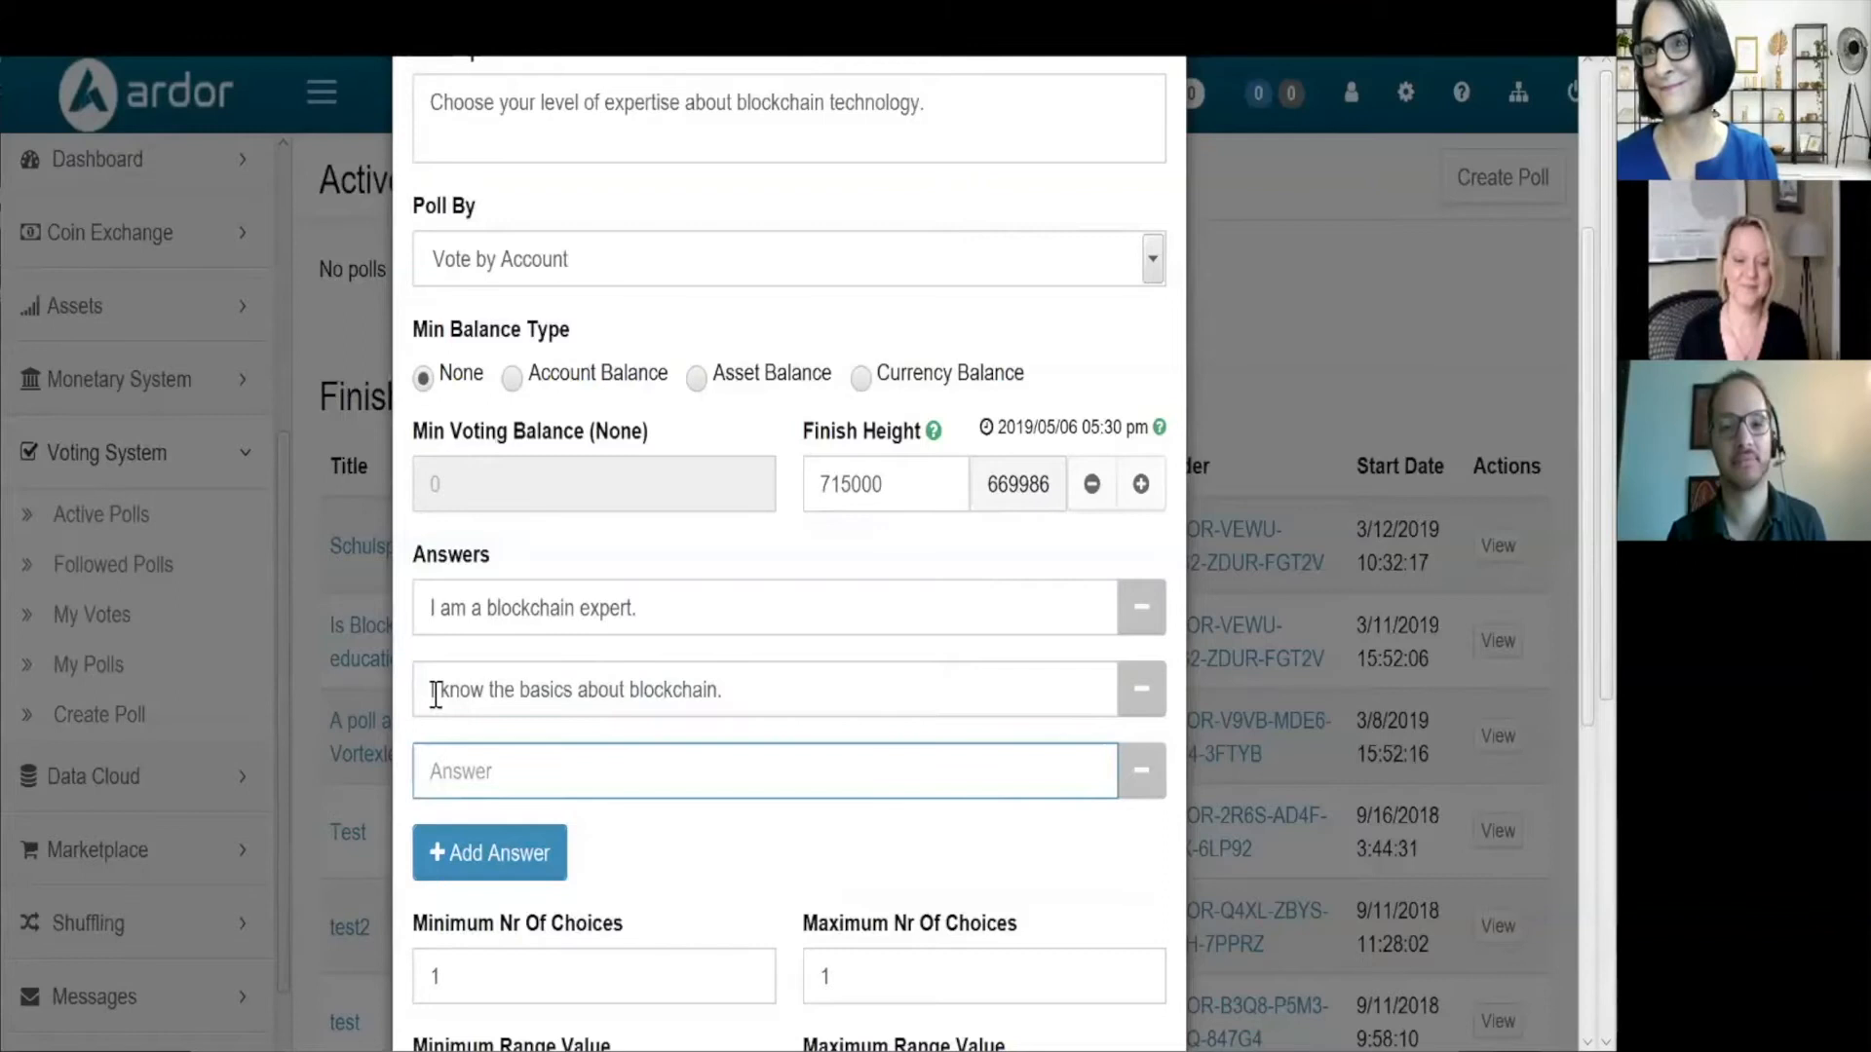
text(I know nothing at all about blockchain.)
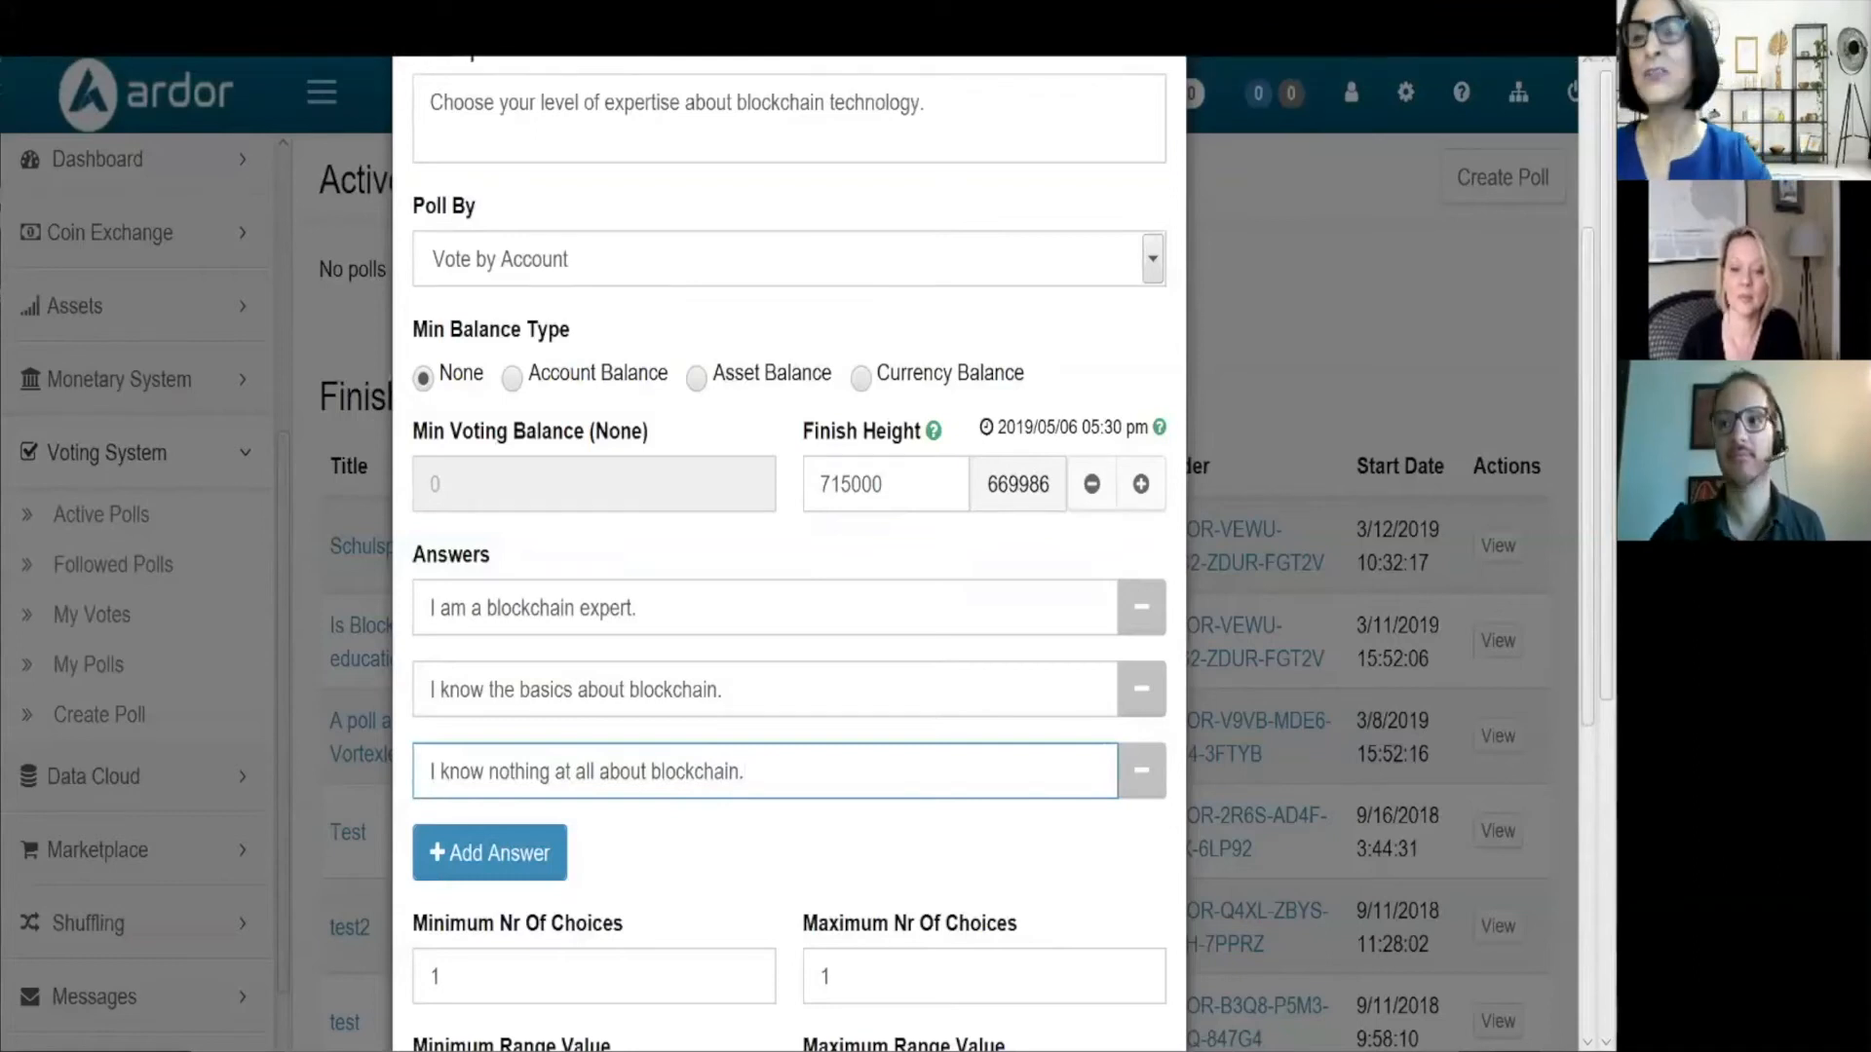
Enter the account passphrase in the poll form and calculate the poll's minimum fee in IGNIS.
scroll(885, 793, down, 3)
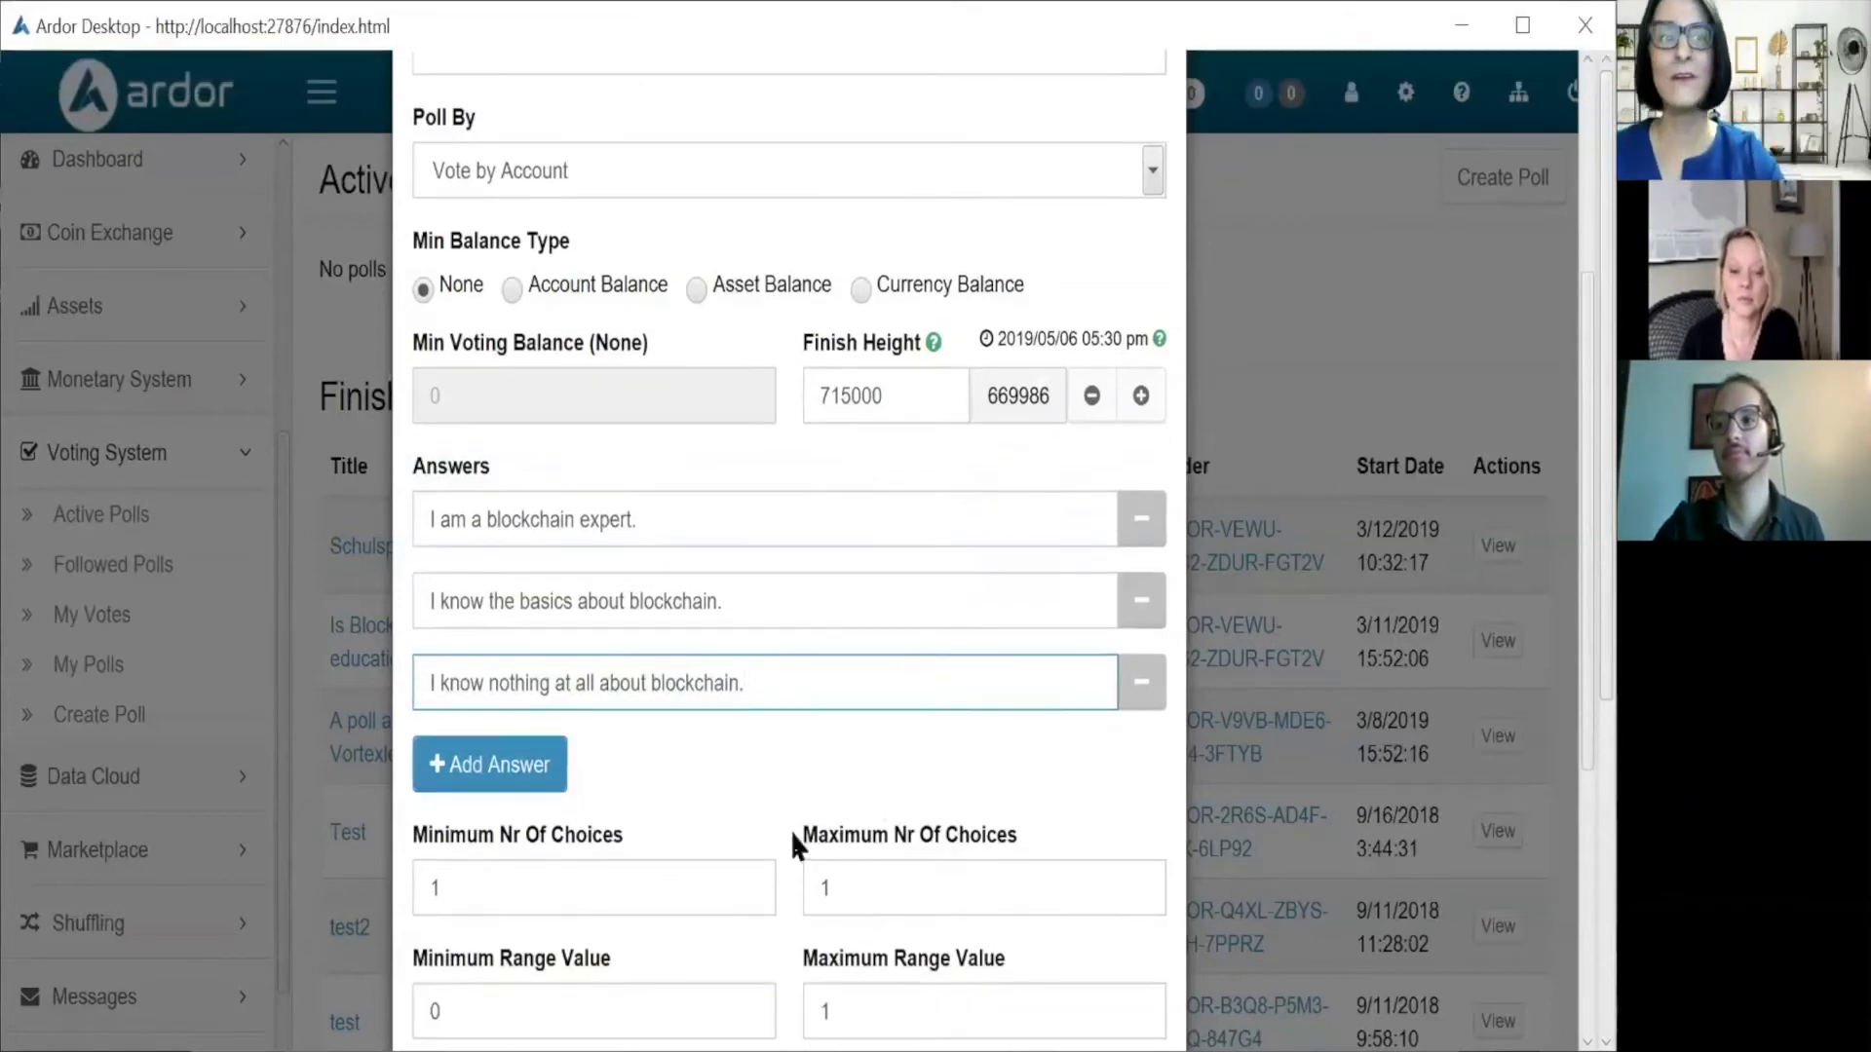
scroll(788, 857, down, 2)
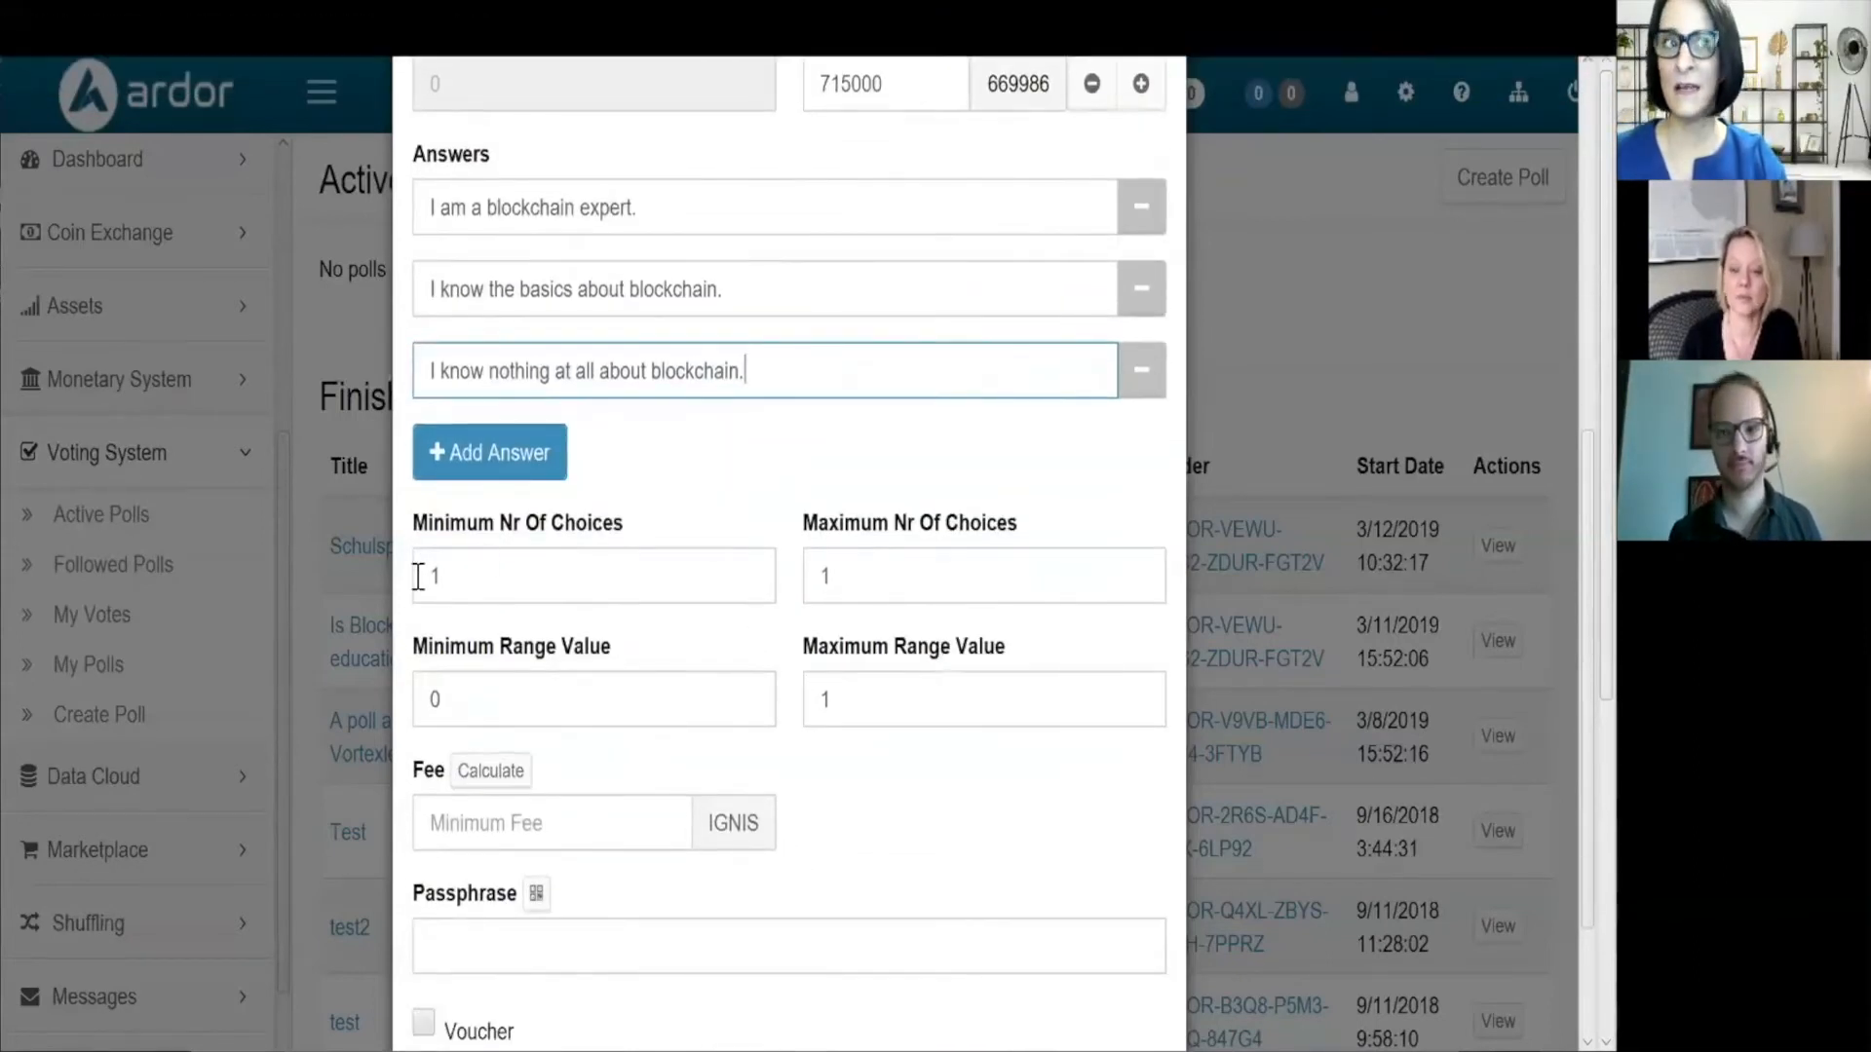
scroll(531, 570, down, 2)
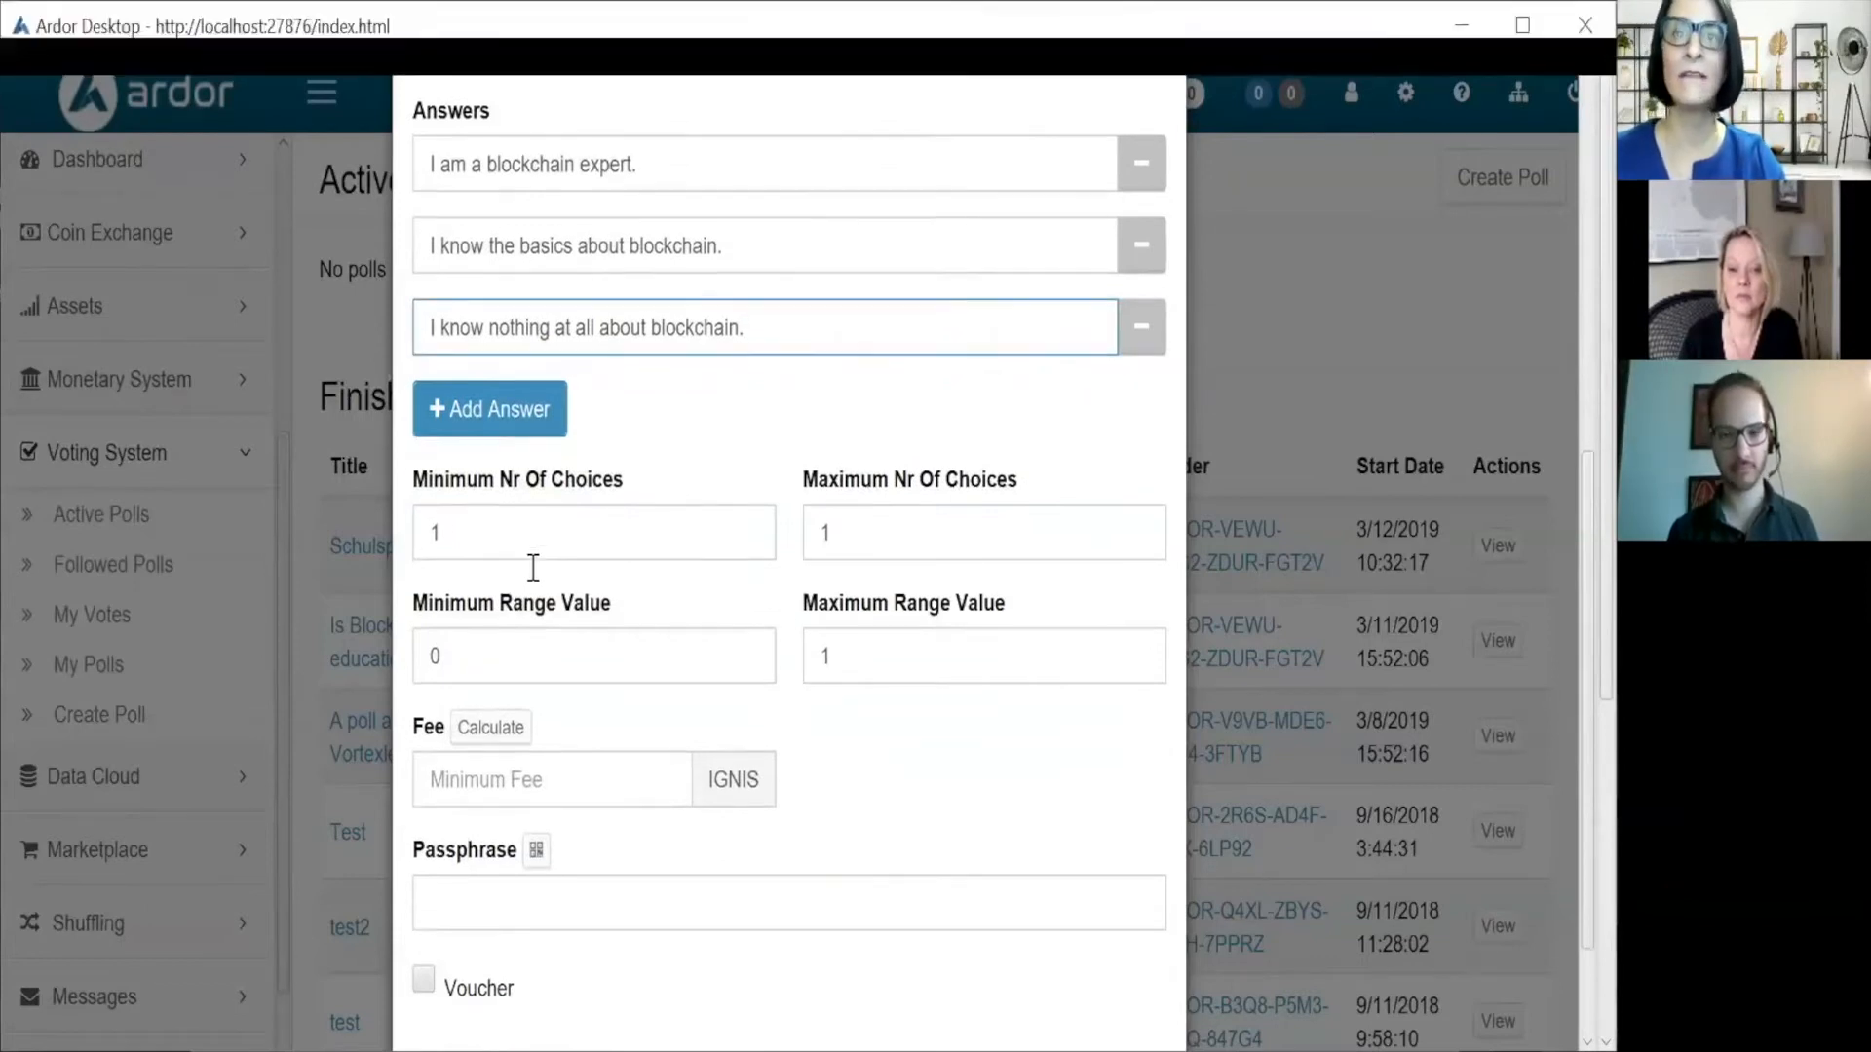
scroll(527, 597, down, 1)
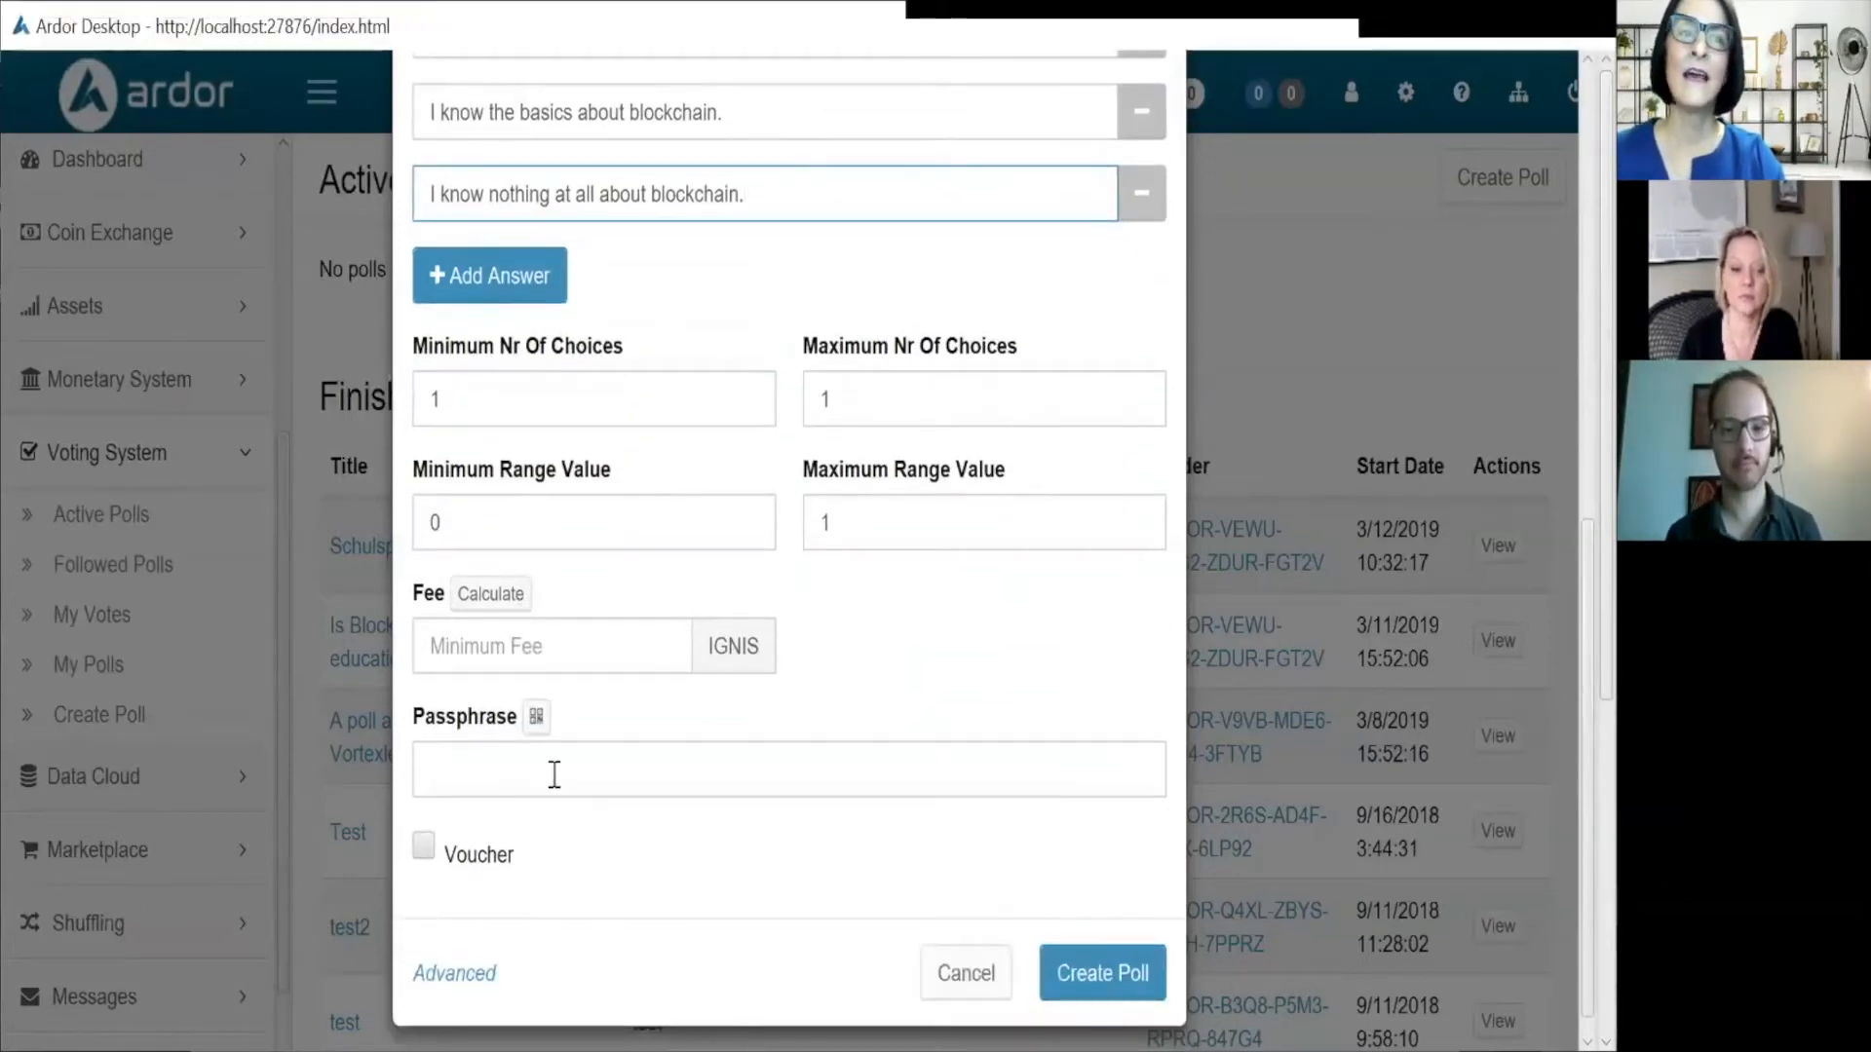
scroll(553, 782, down, 1)
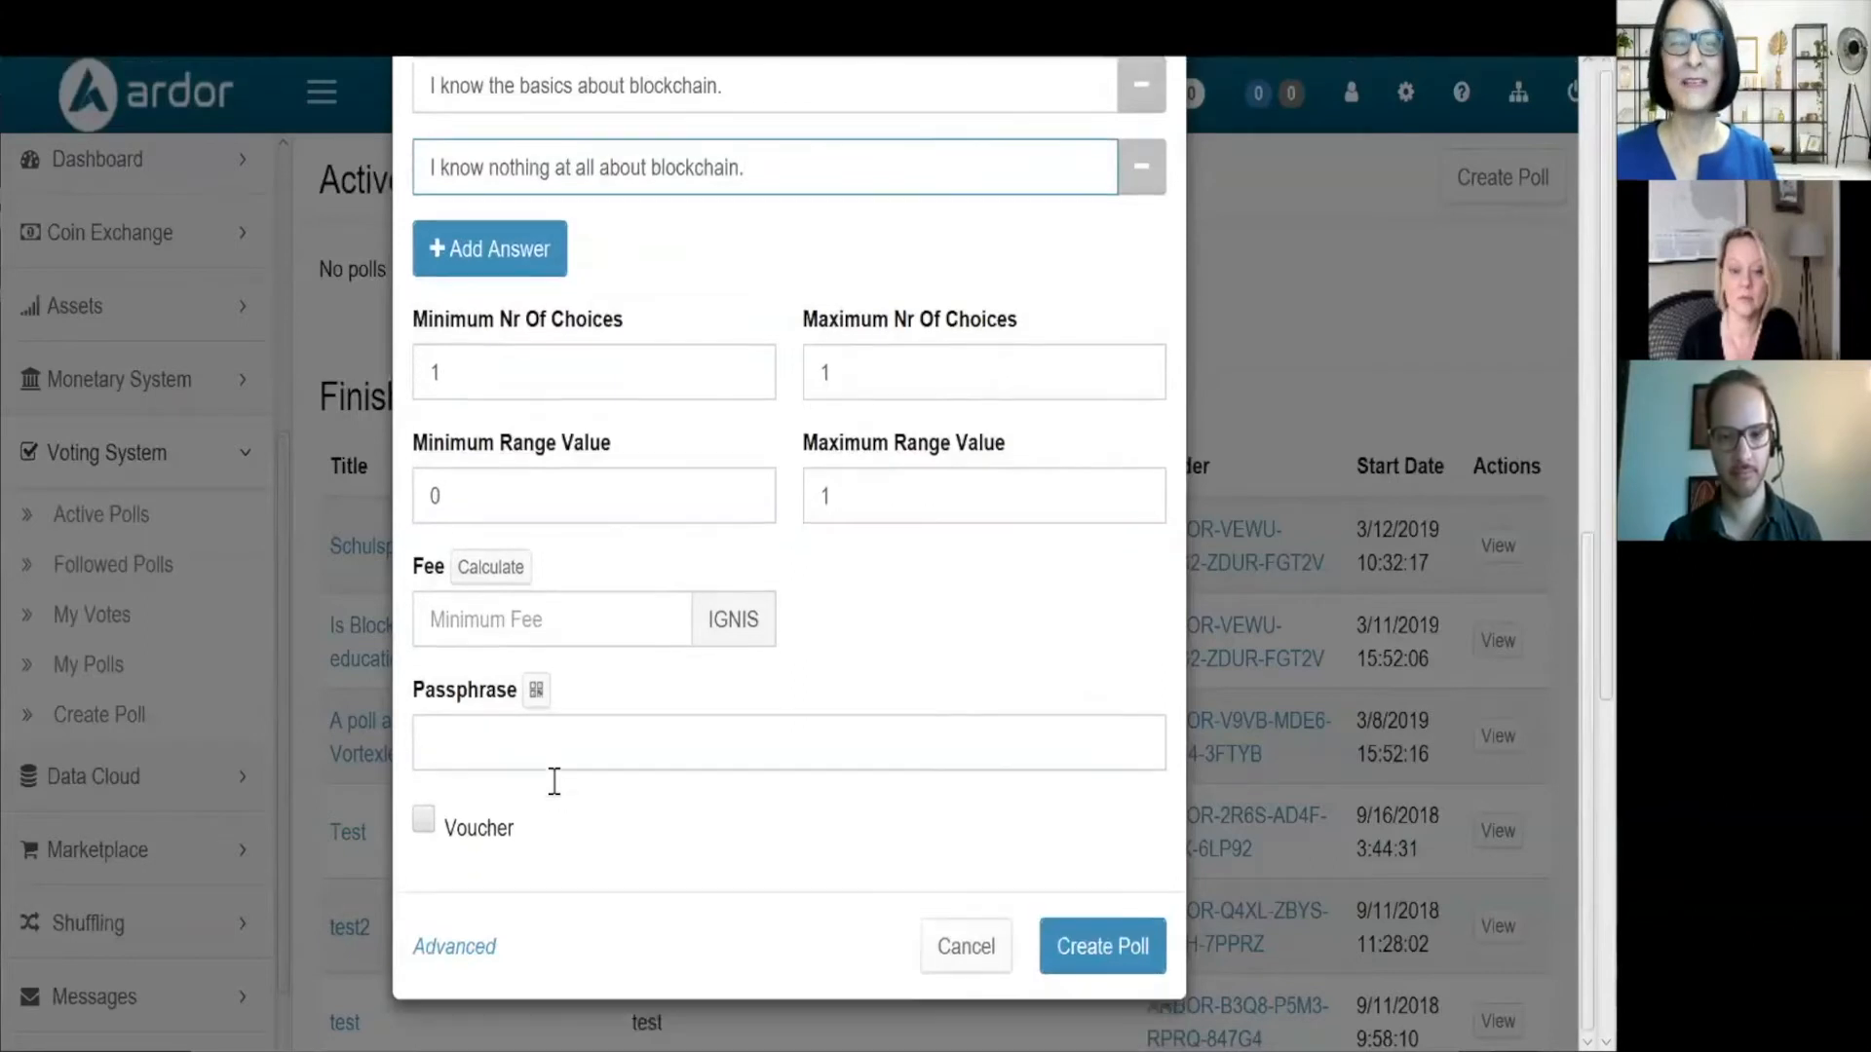
click(503, 735)
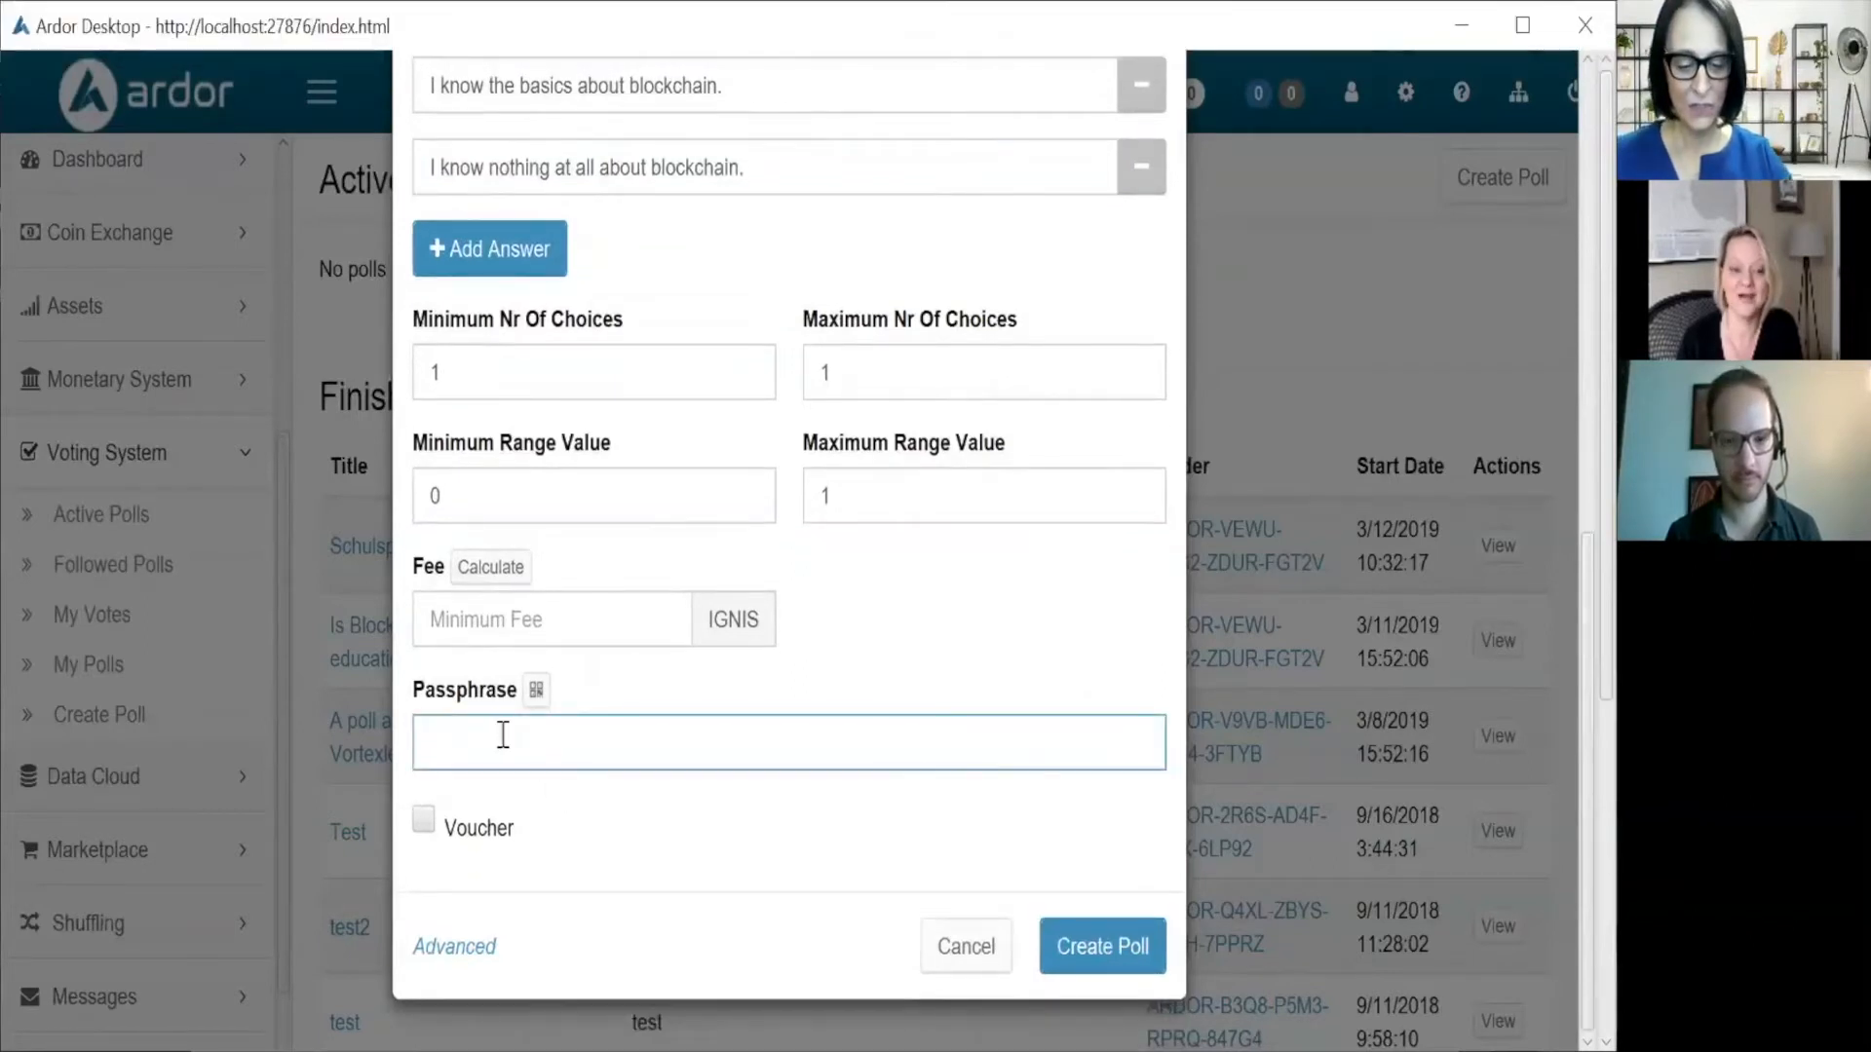
right_click(503, 734)
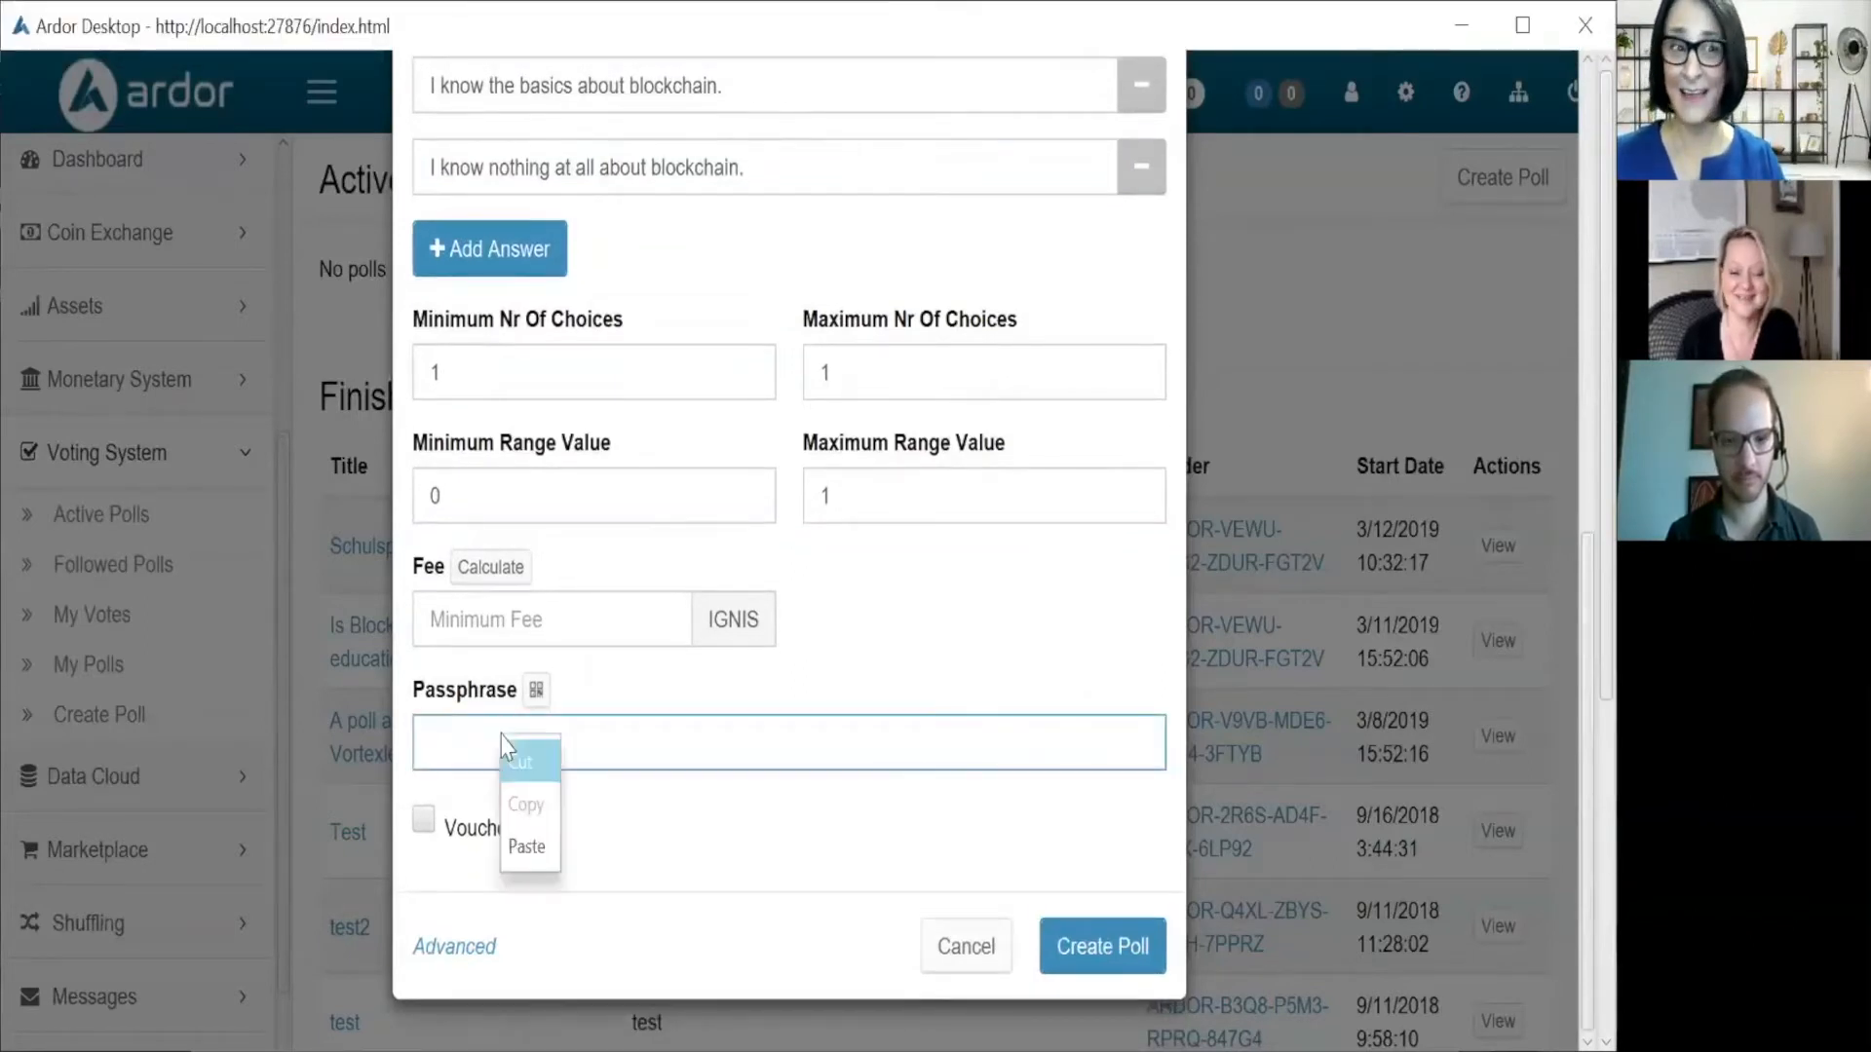
click(530, 848)
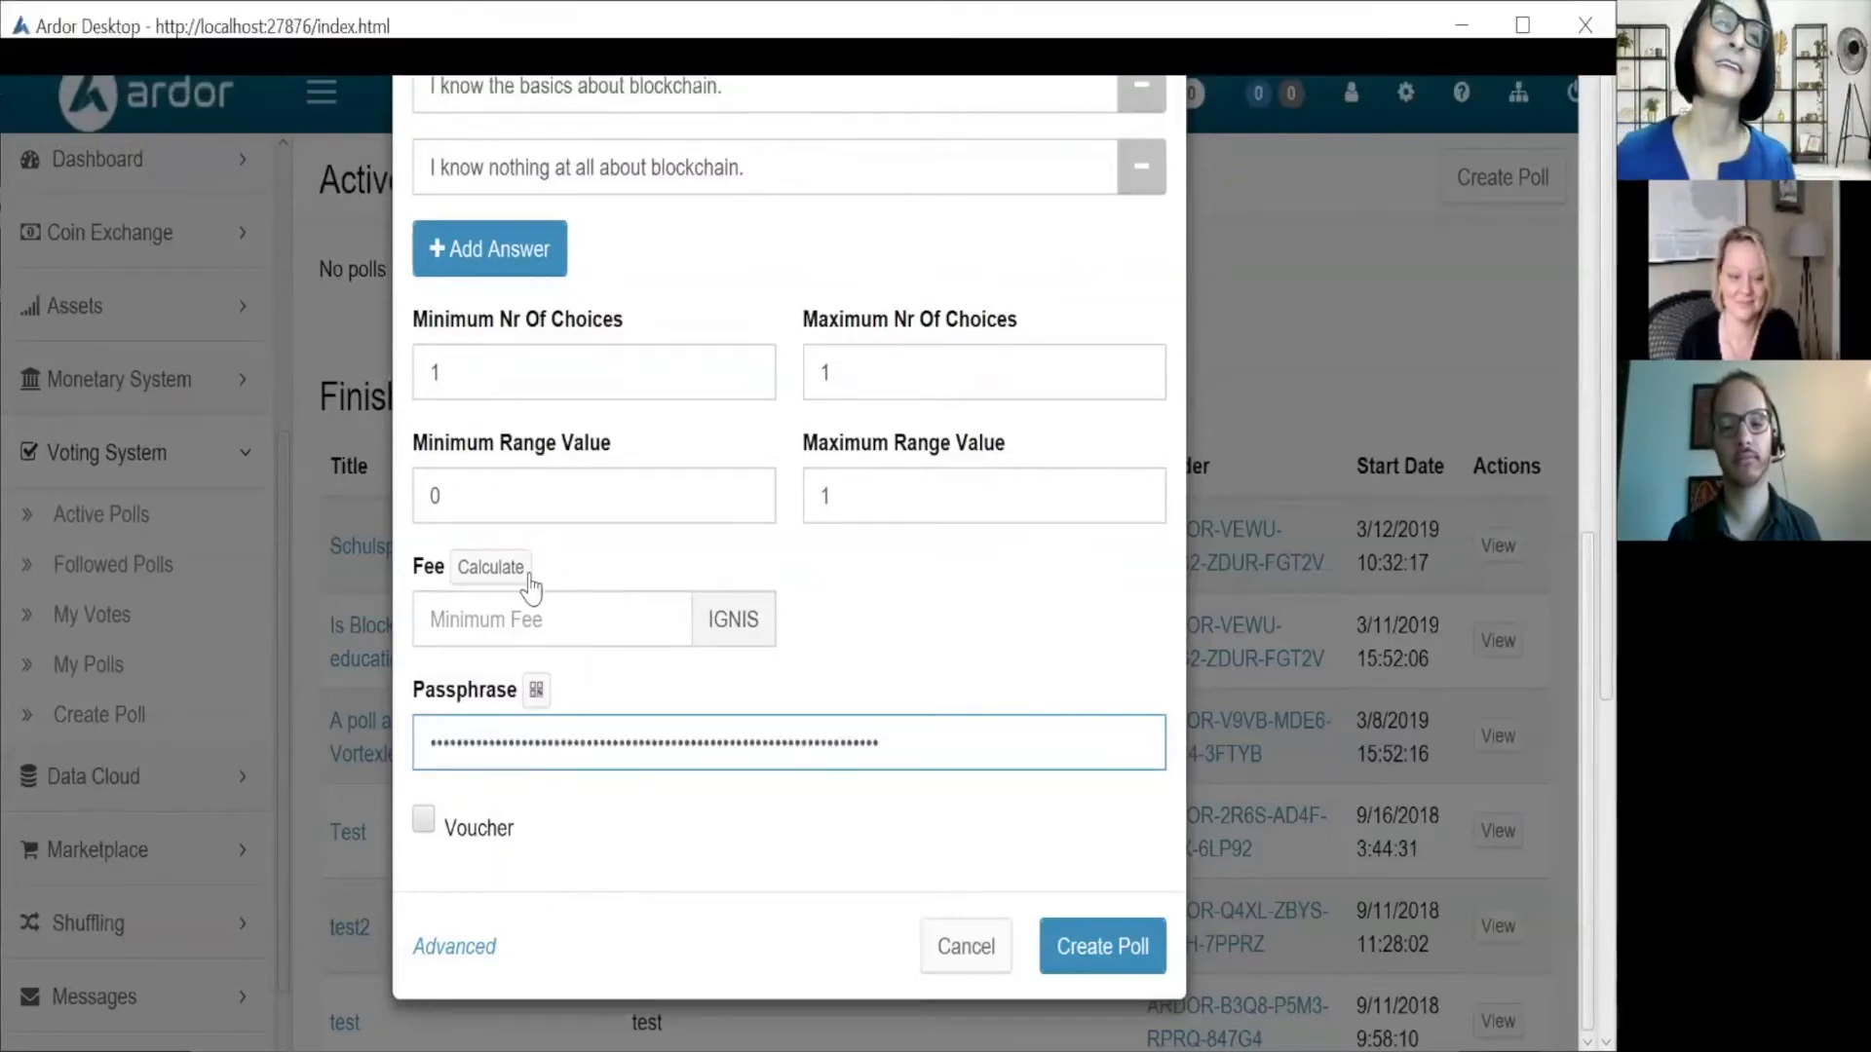
click(500, 583)
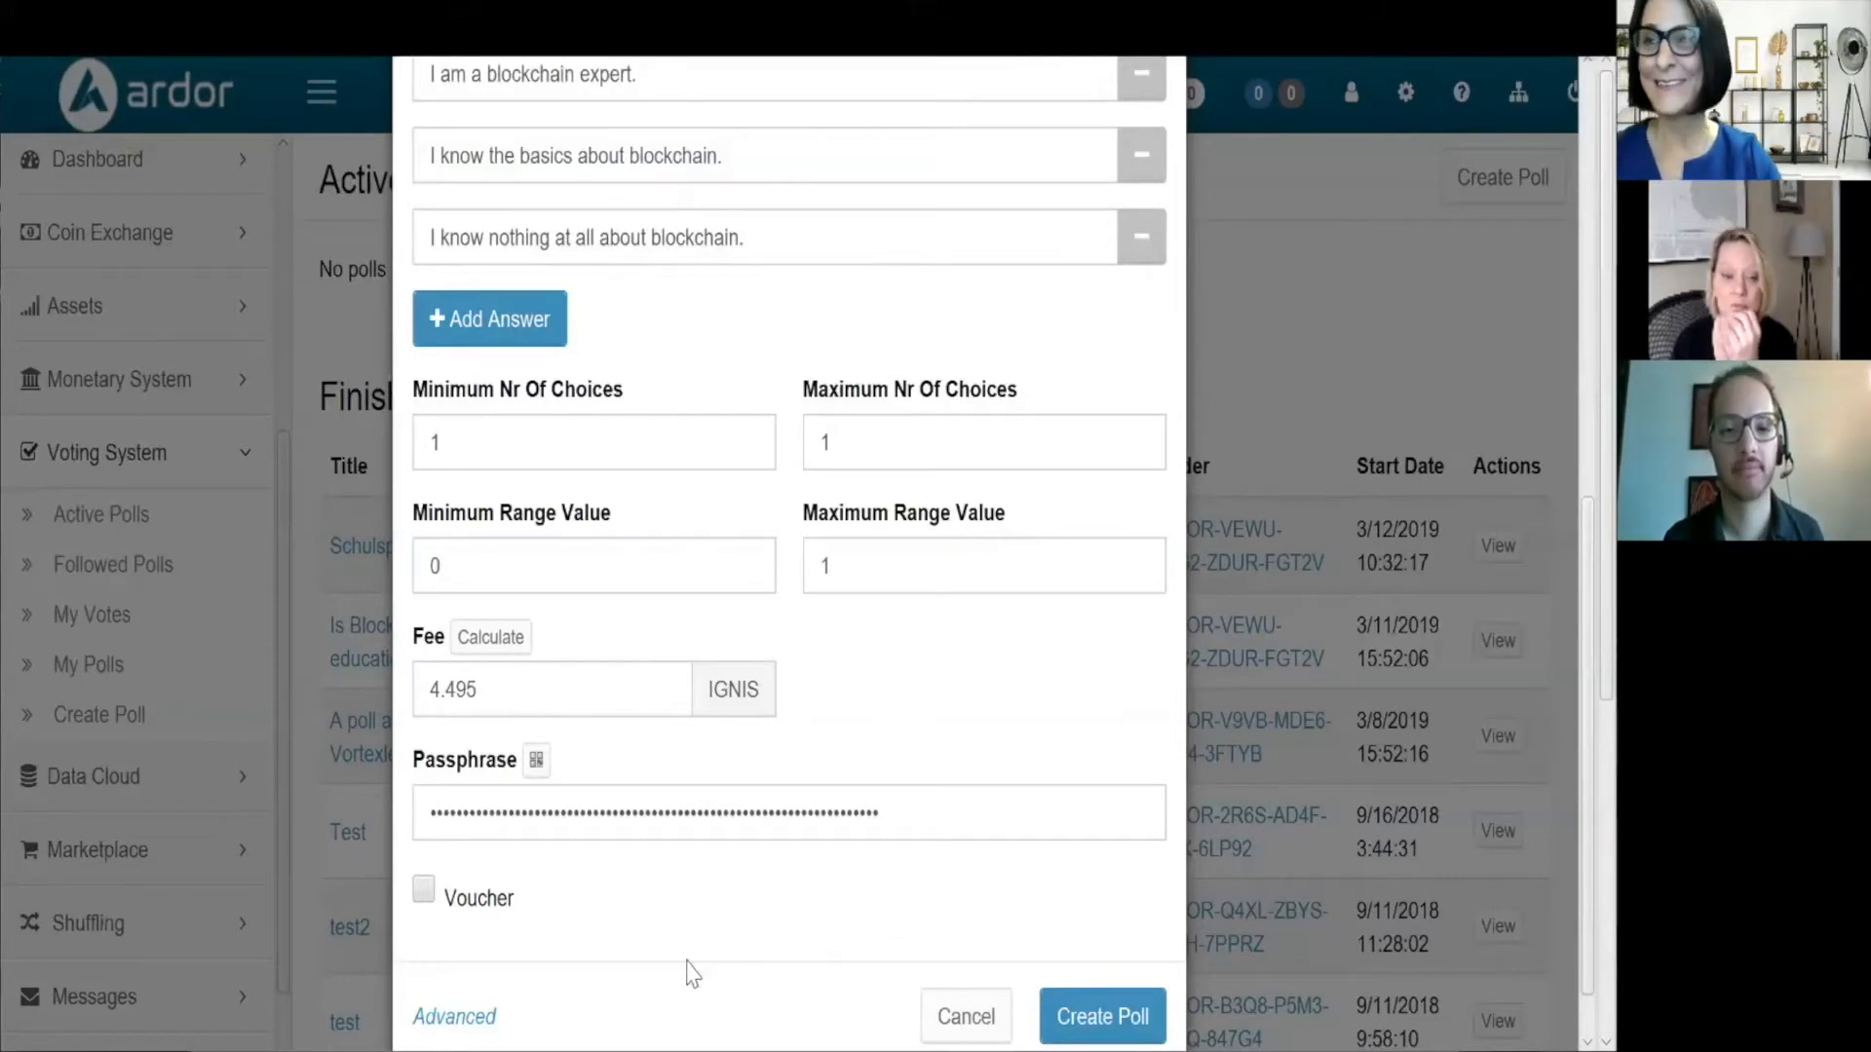
Review the completed poll settings and create the poll with a finish height of 690000.
scroll(594, 916, down, 2)
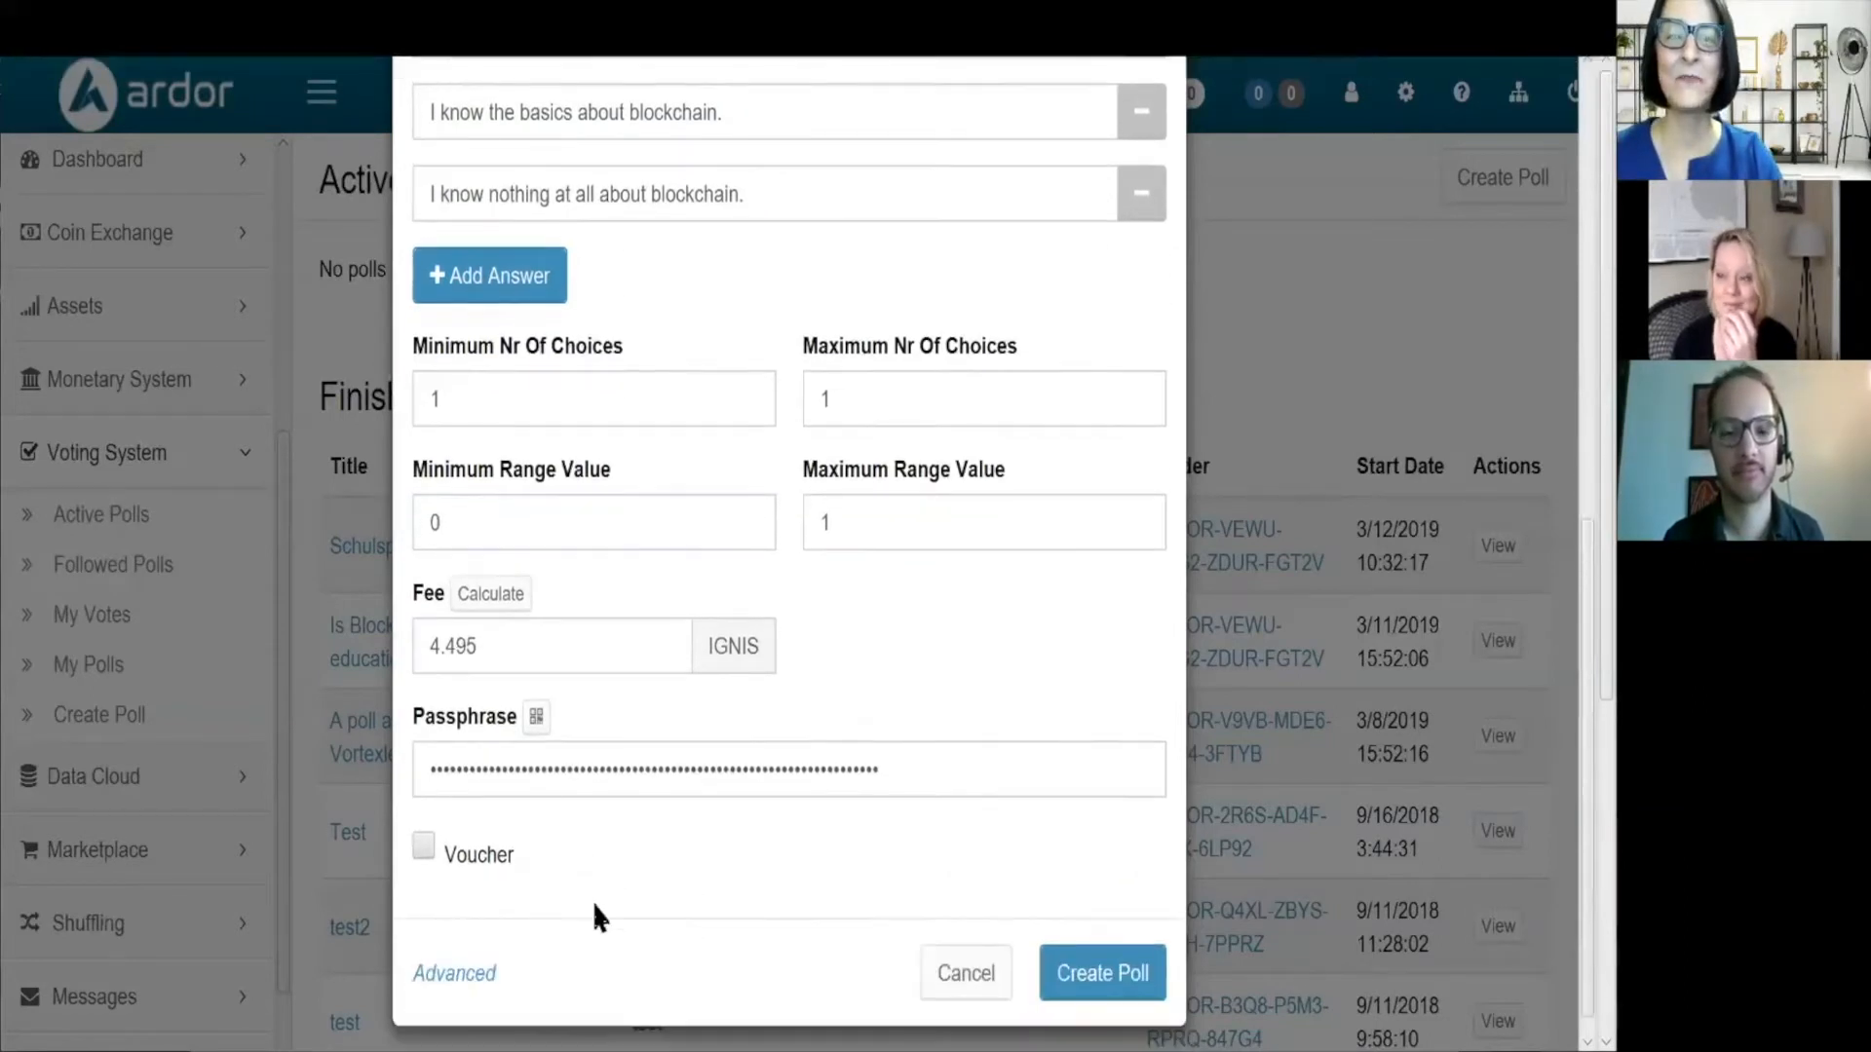
scroll(656, 609, up, 8)
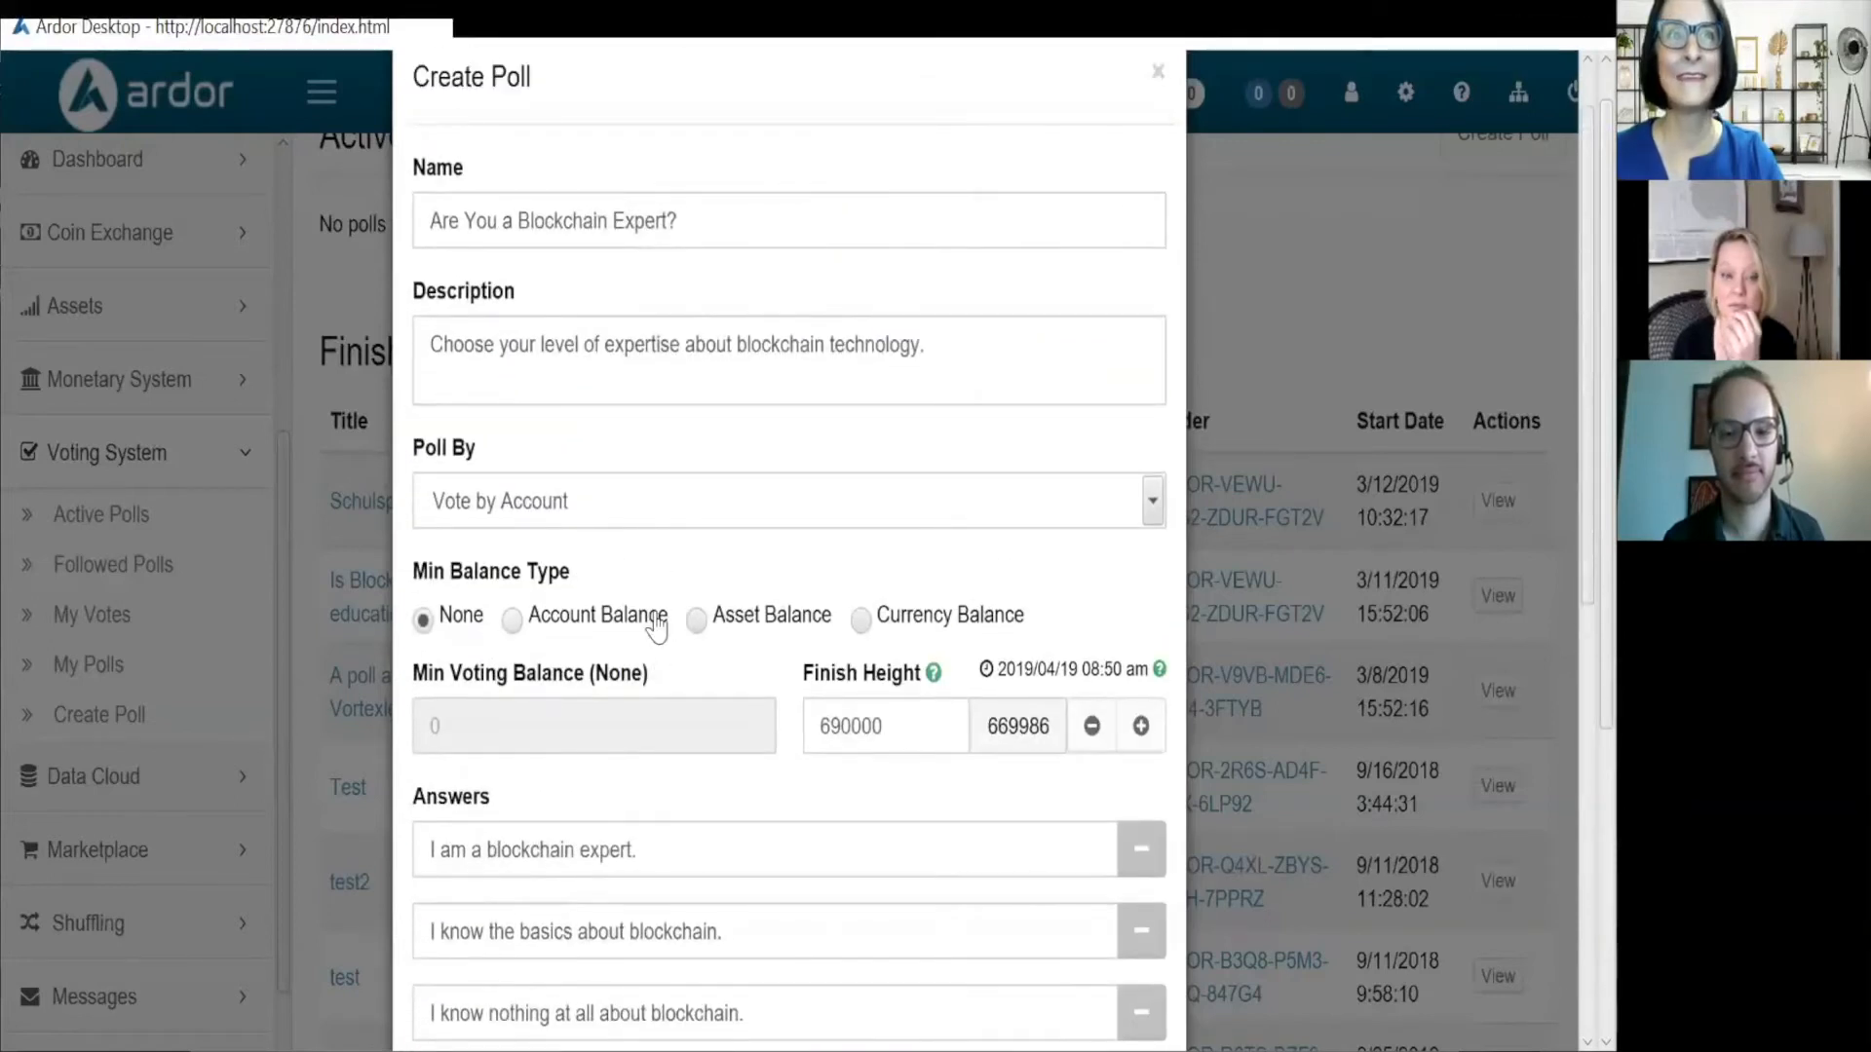
scroll(656, 624, down, 3)
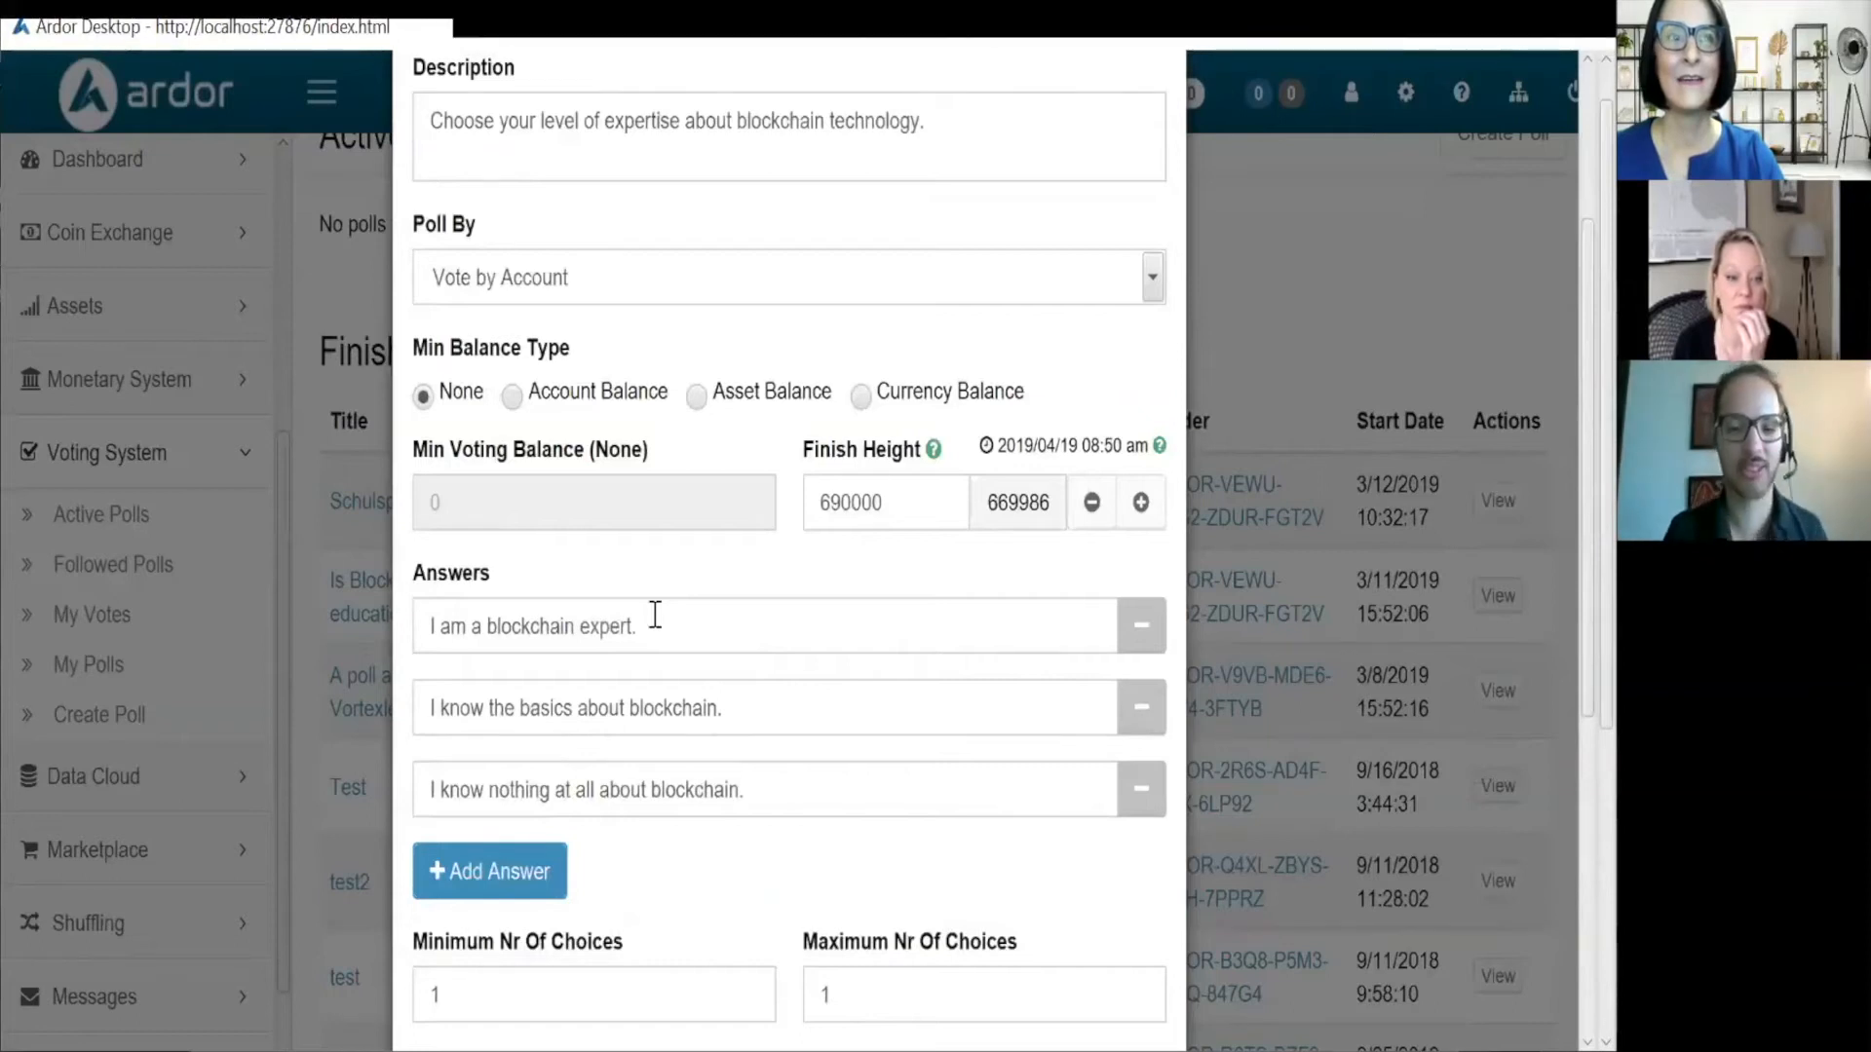
scroll(653, 616, down, 1)
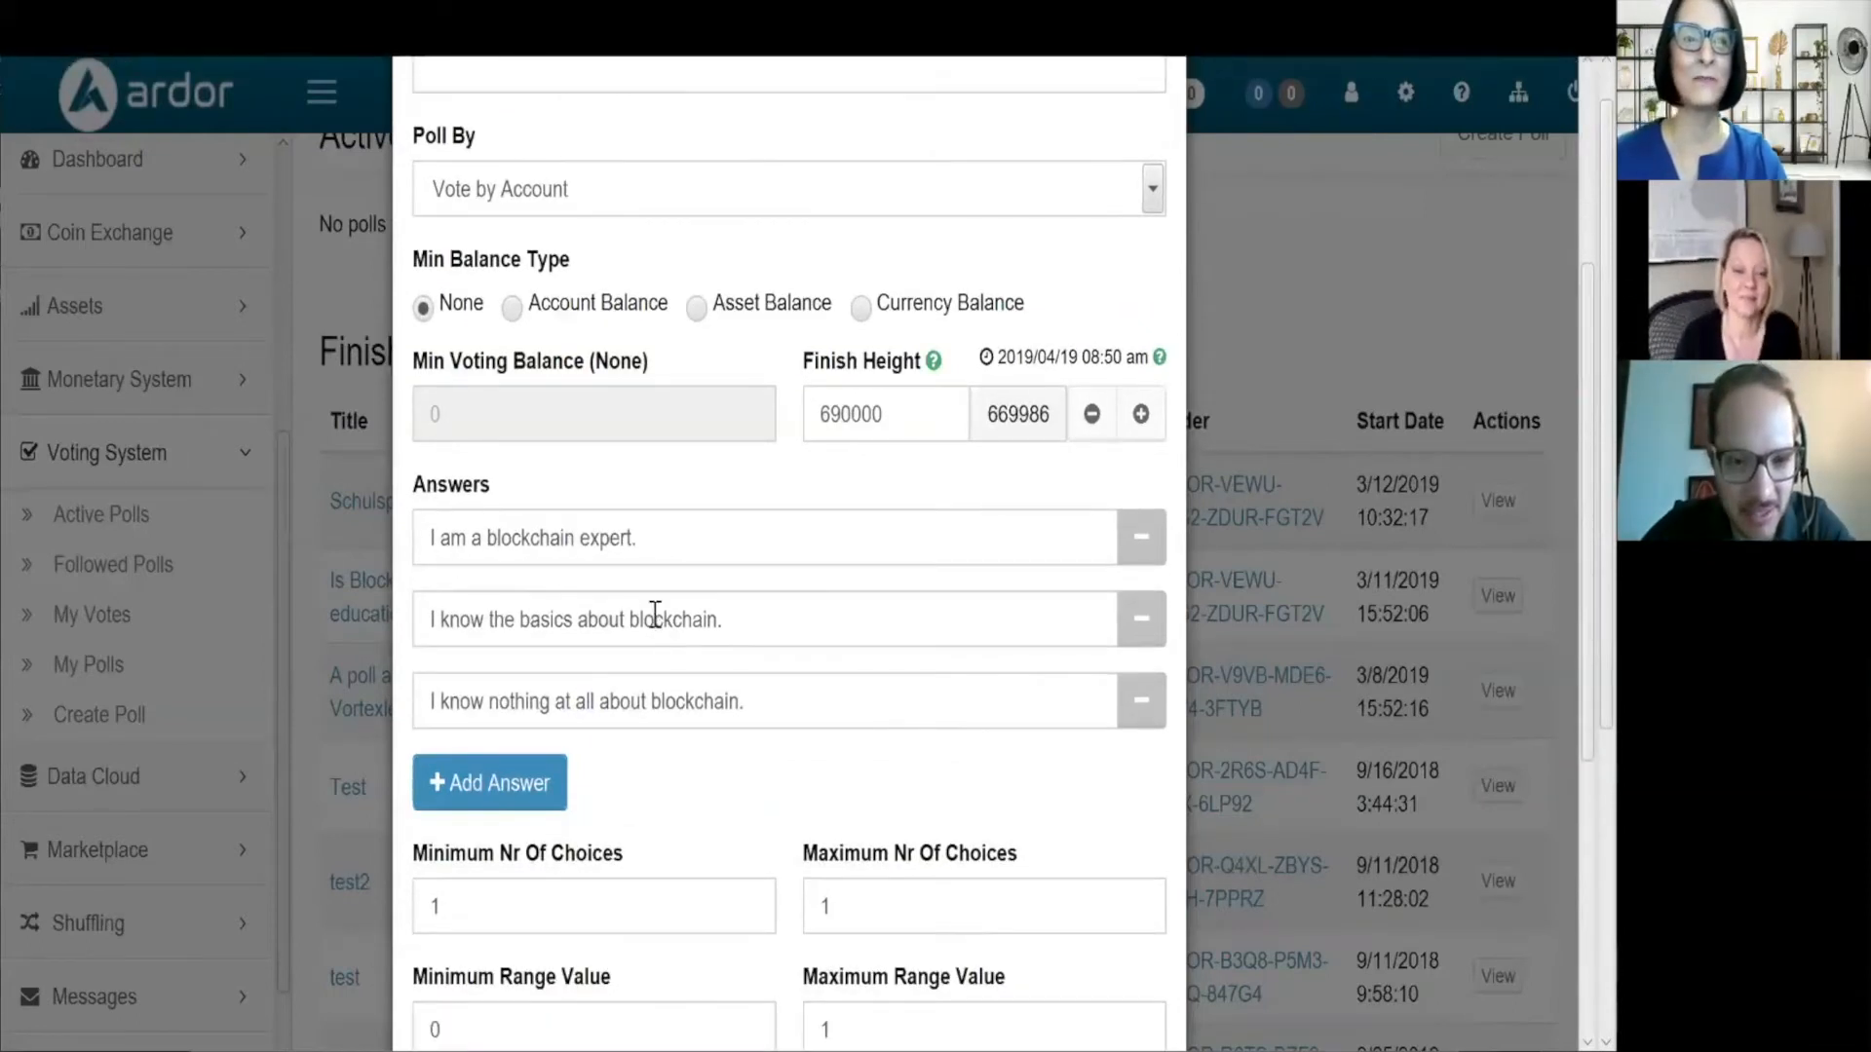
scroll(653, 617, down, 3)
scroll(655, 618, down, 10)
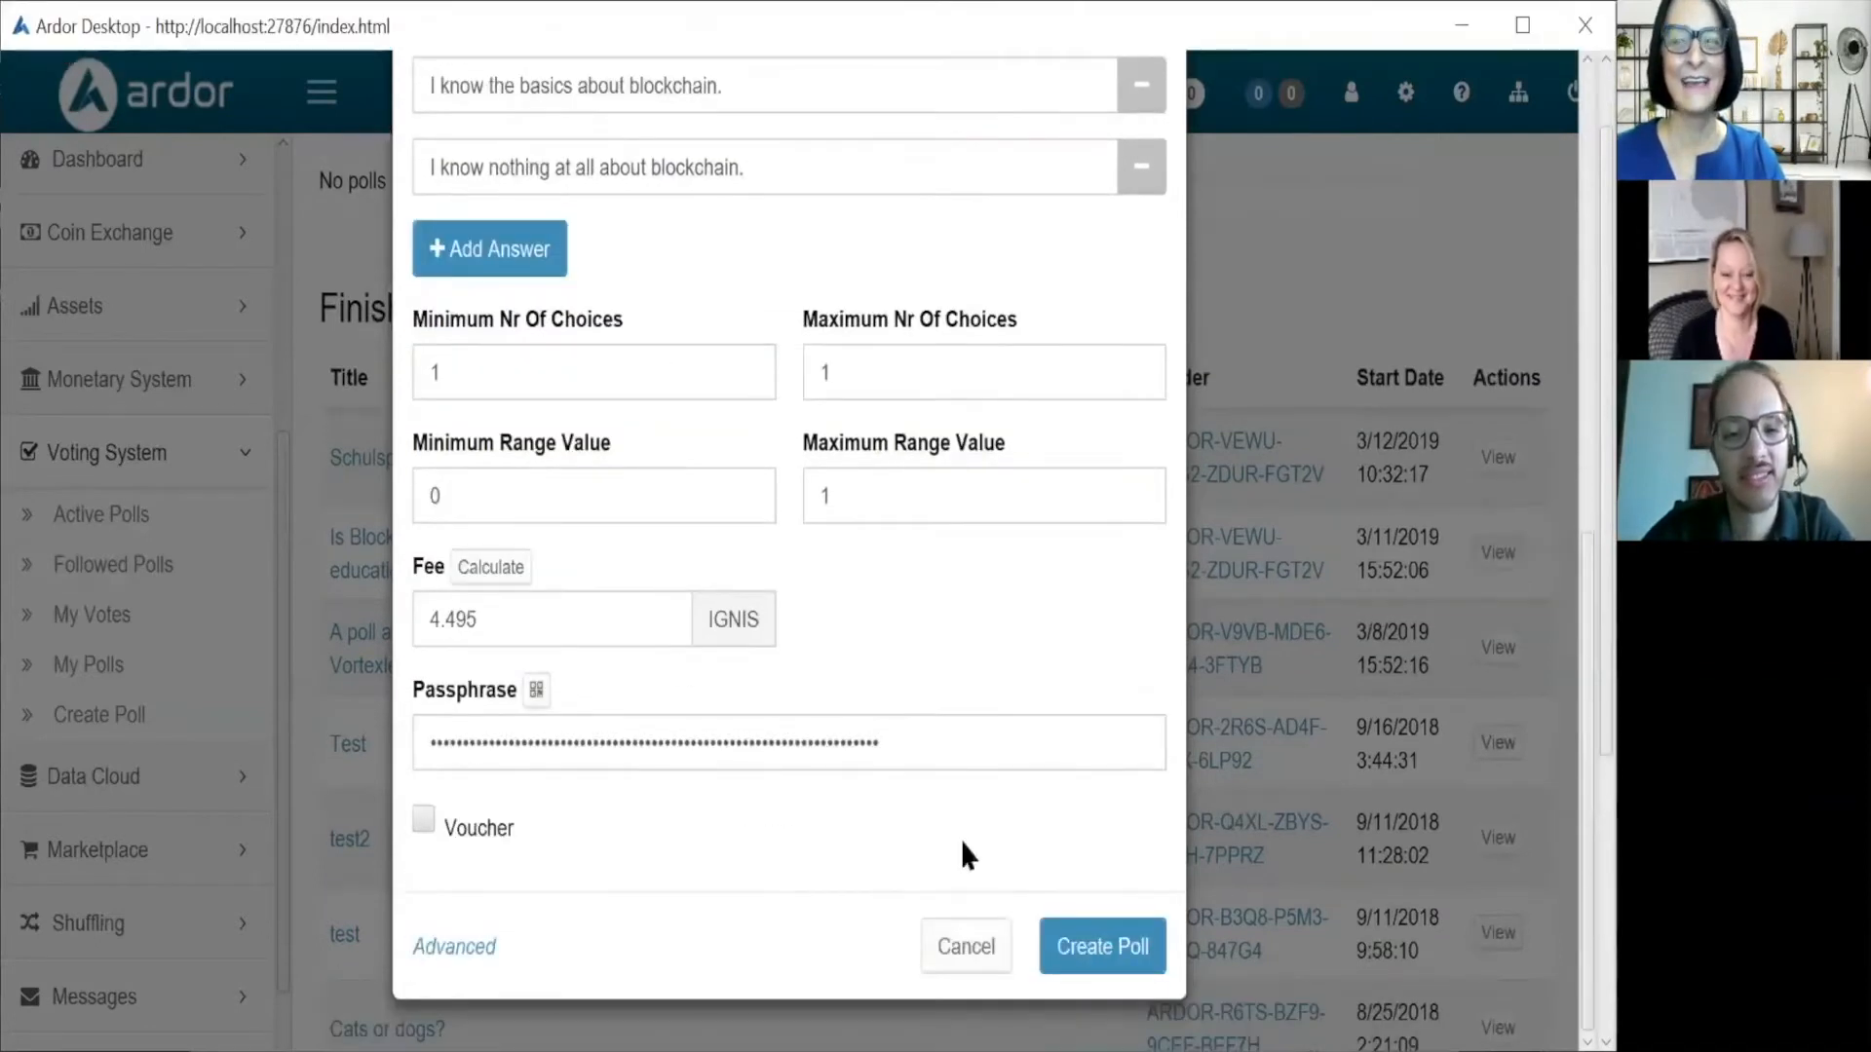
click(1105, 948)
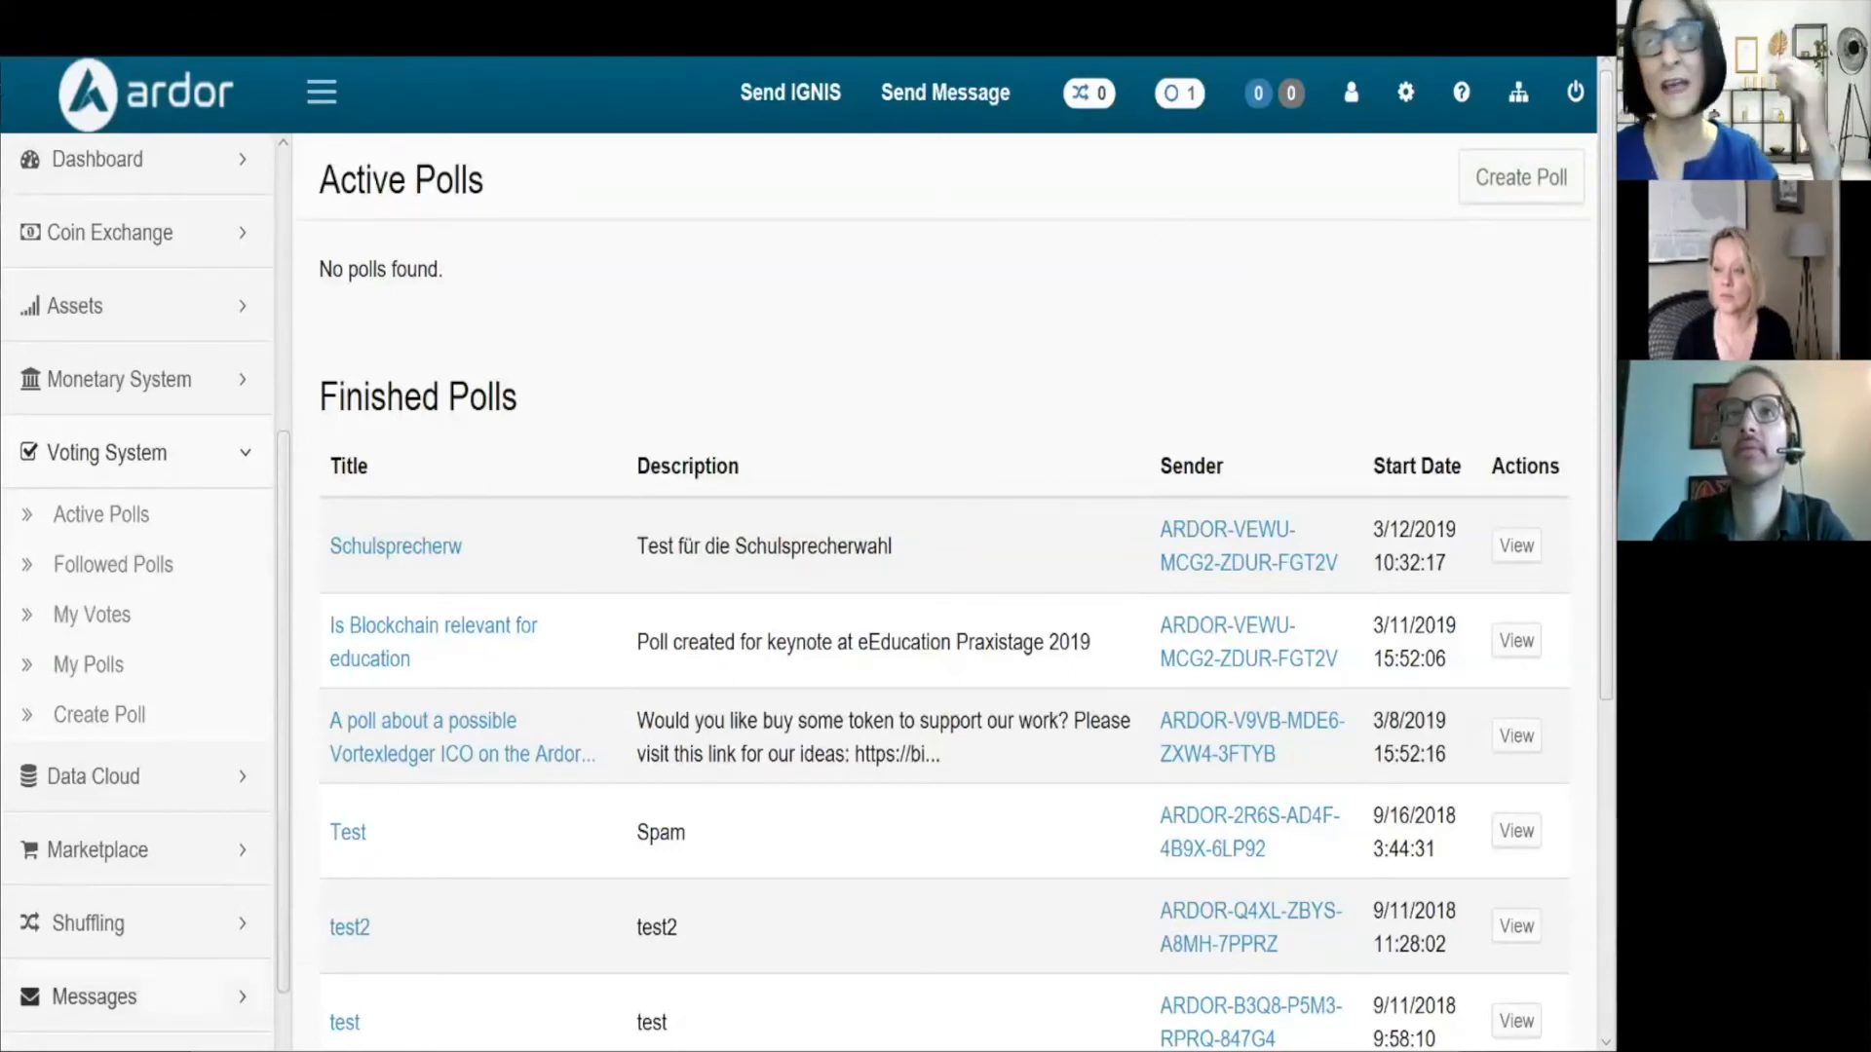
Open the active polls page and look through its active and finished polls.
click(105, 511)
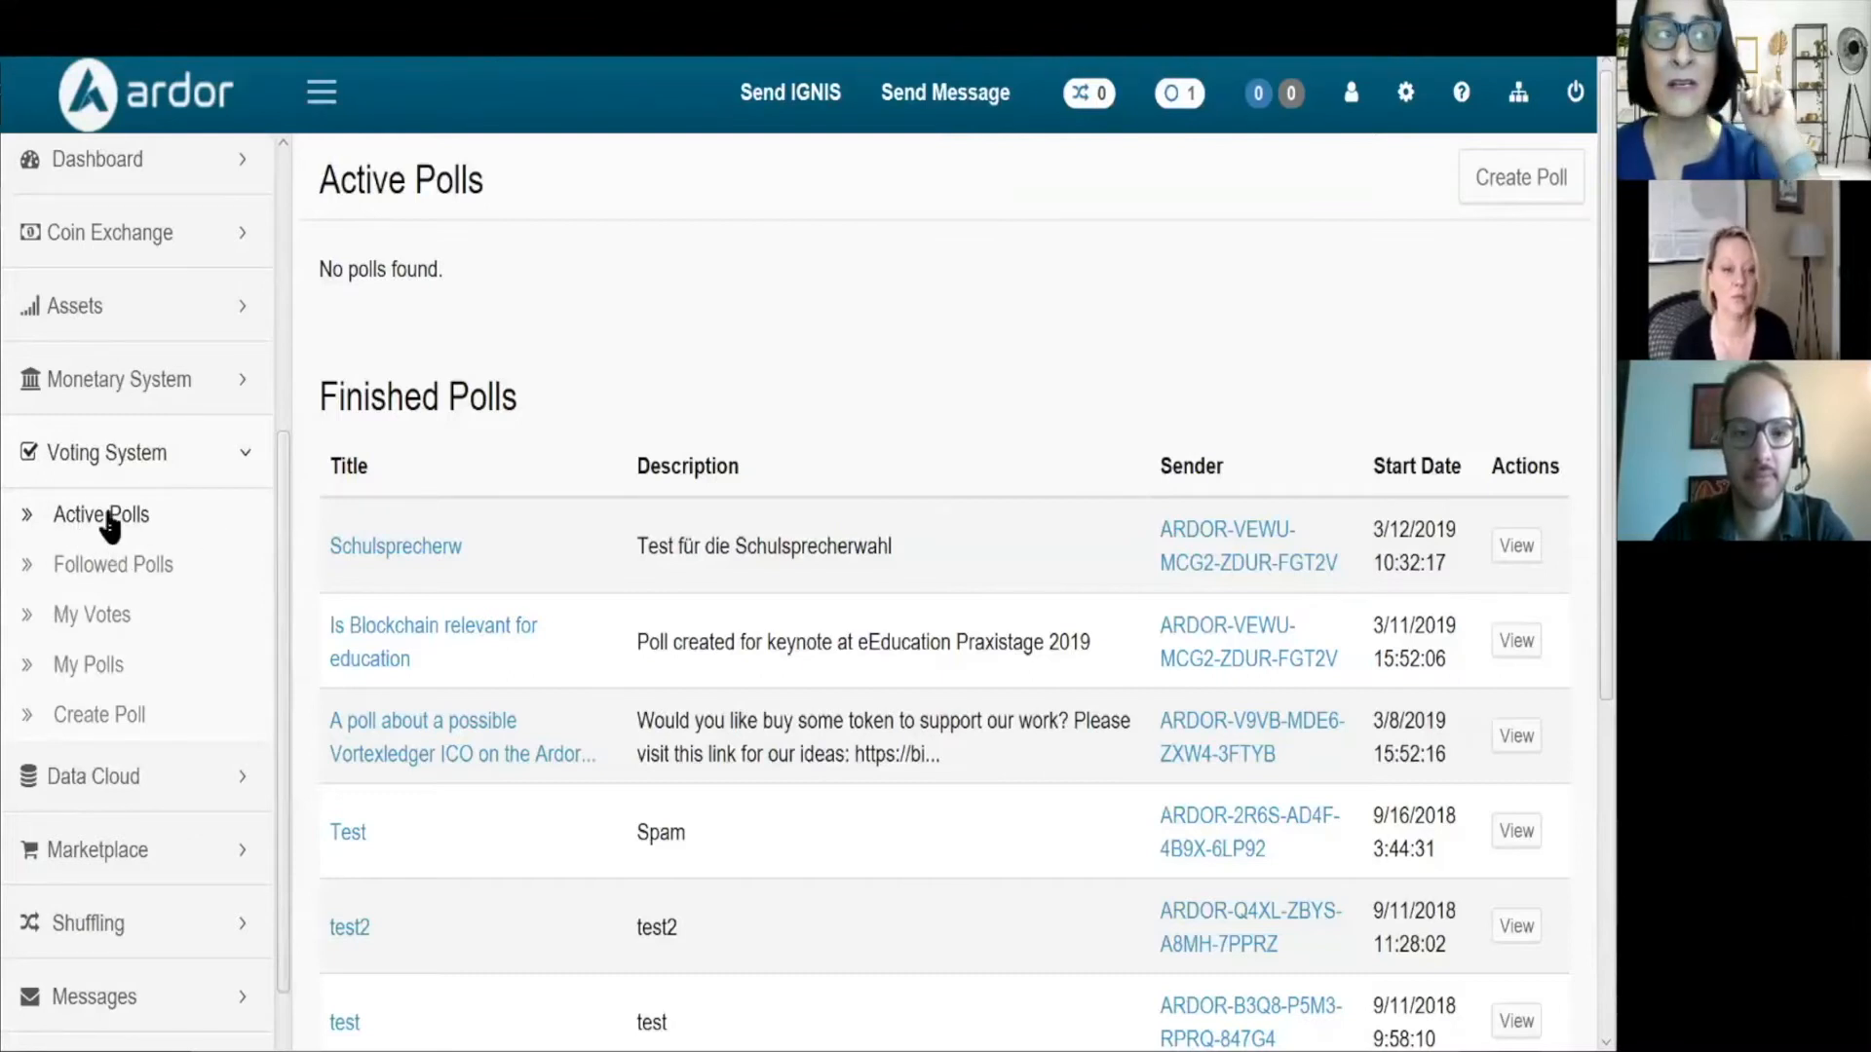
scroll(623, 704, down, 4)
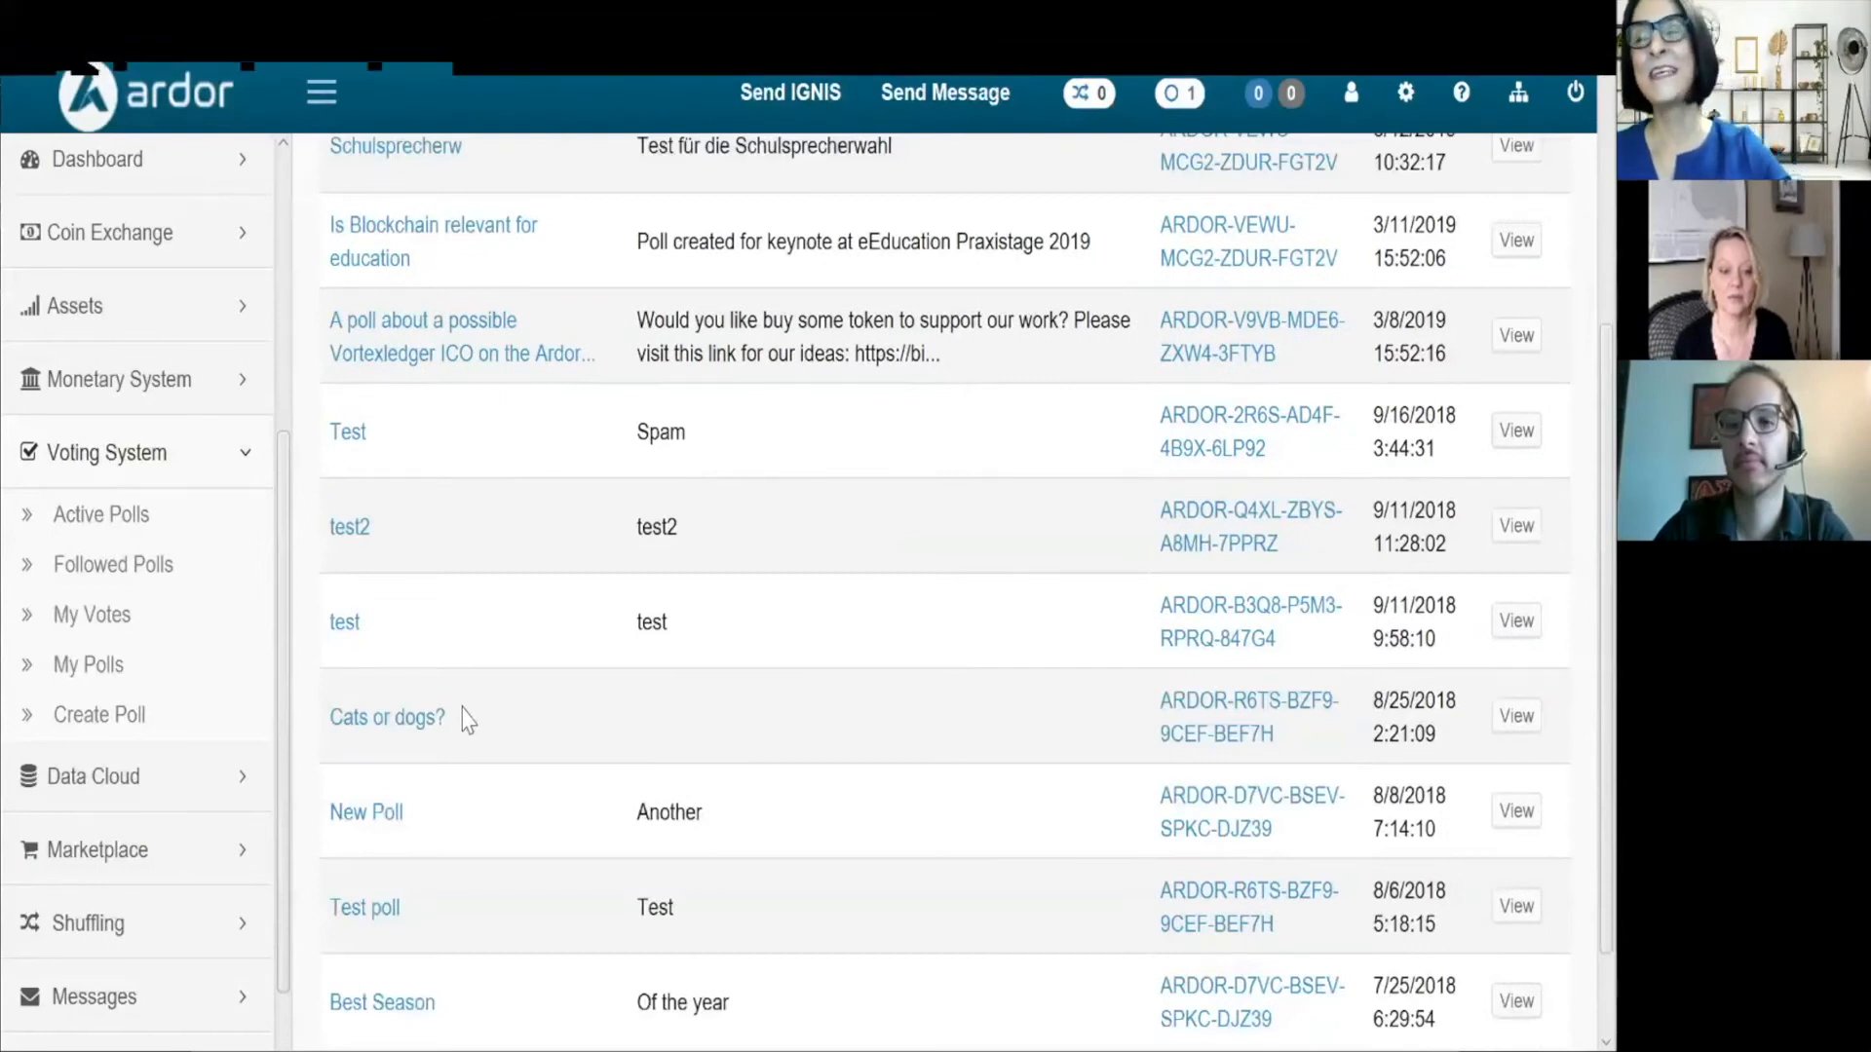
scroll(462, 711, up, 2)
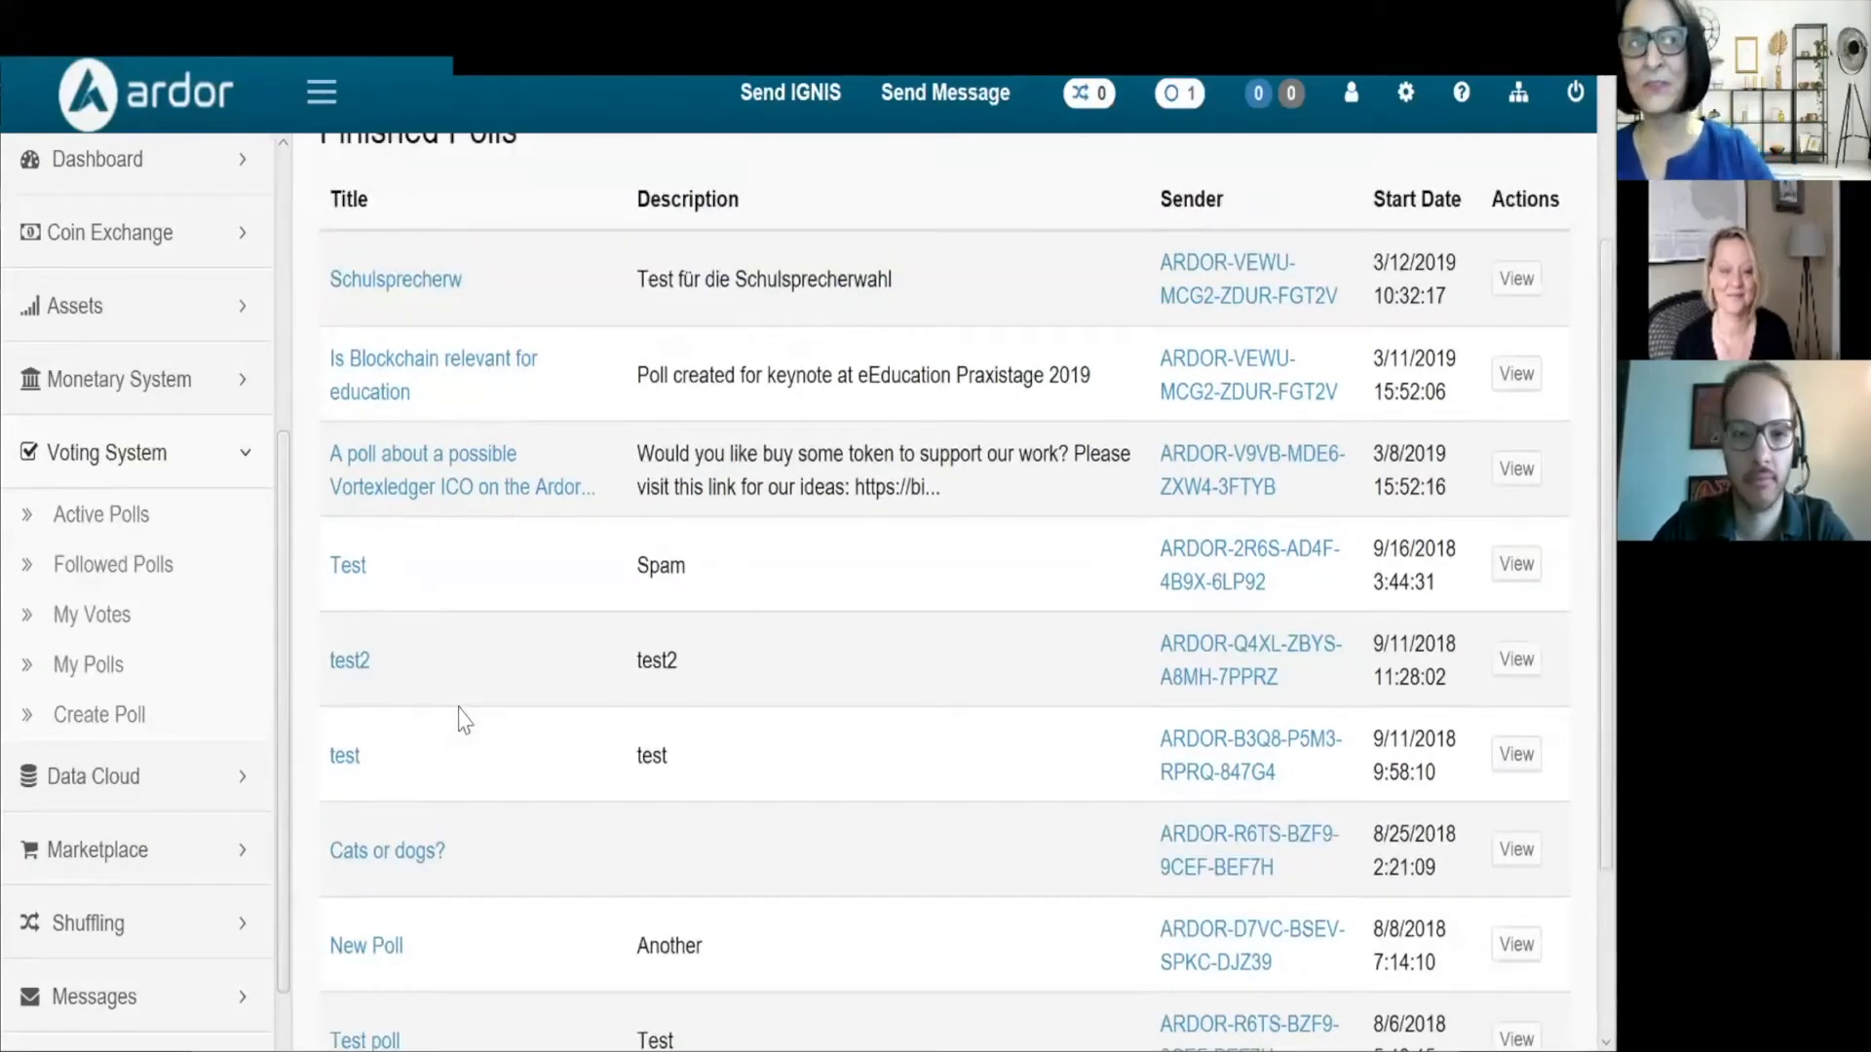
scroll(460, 717, up, 1)
scroll(454, 723, down, 3)
scroll(454, 721, up, 5)
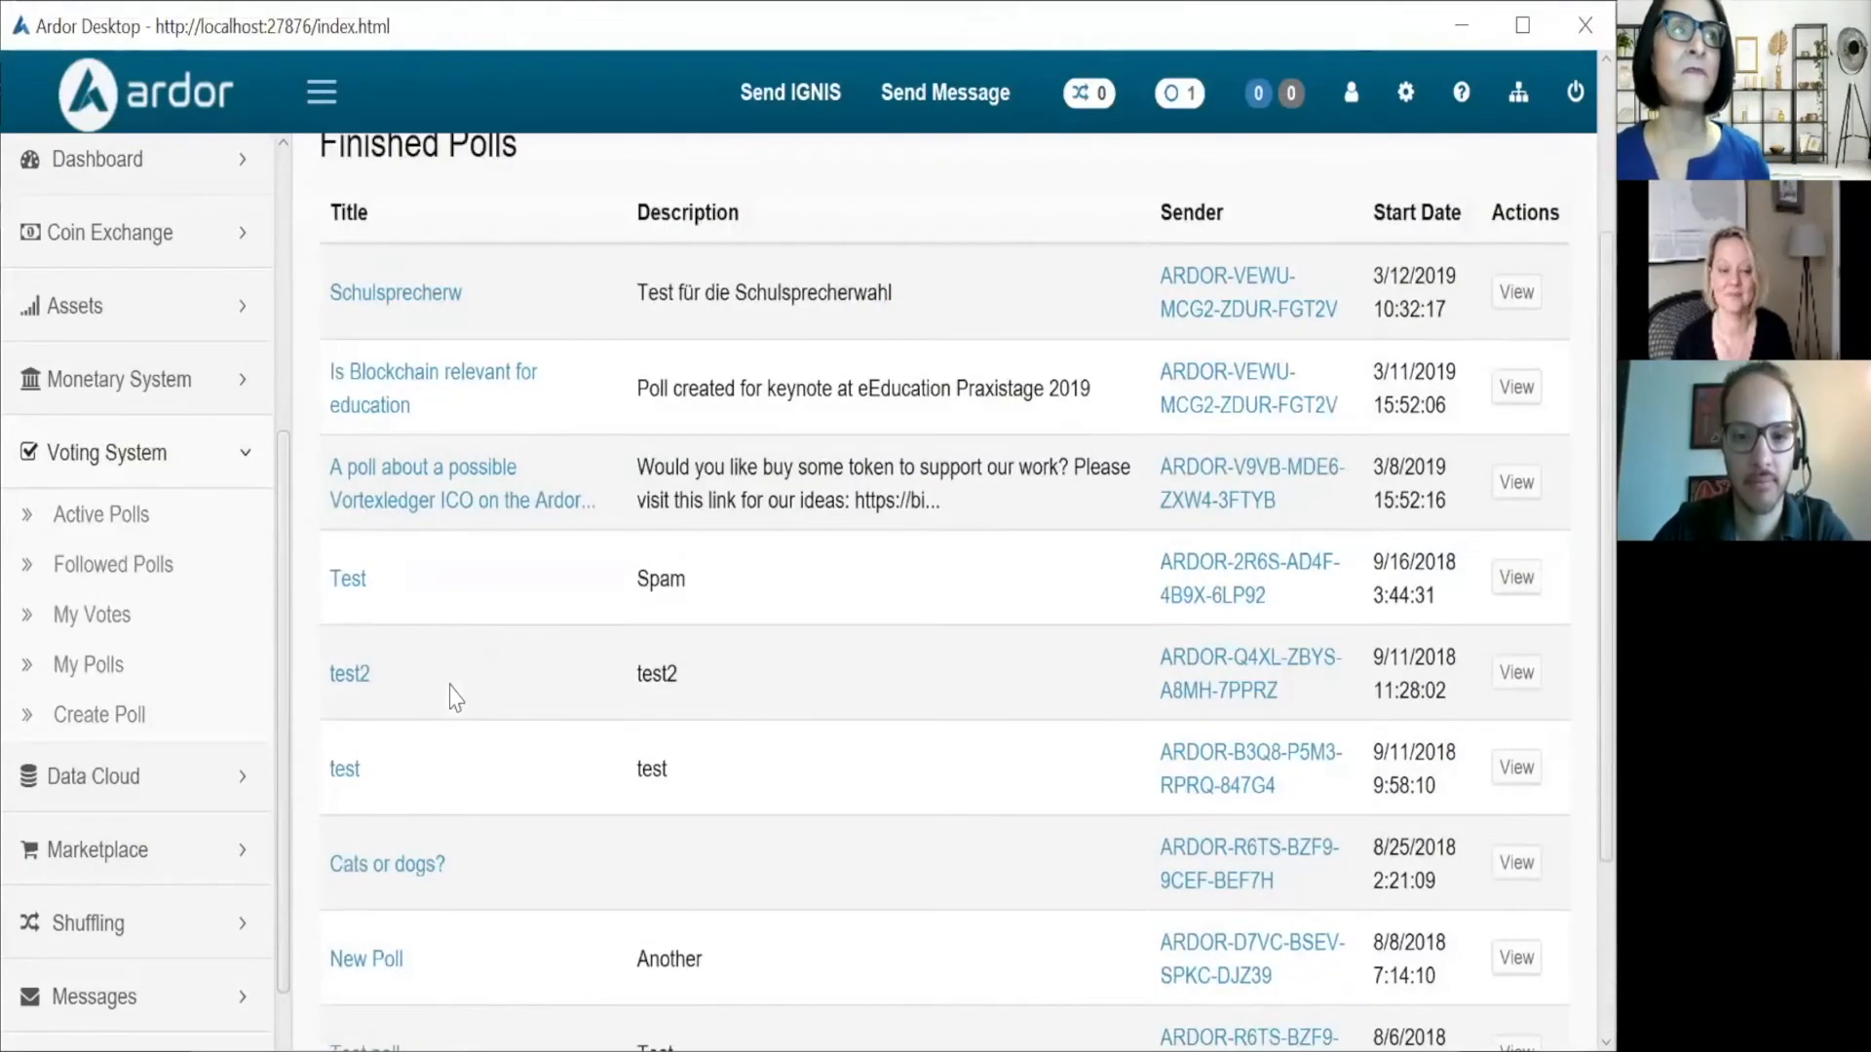
Open the followed polls and examine the Discord Botname Poll's results, chart and votes cast.
click(131, 568)
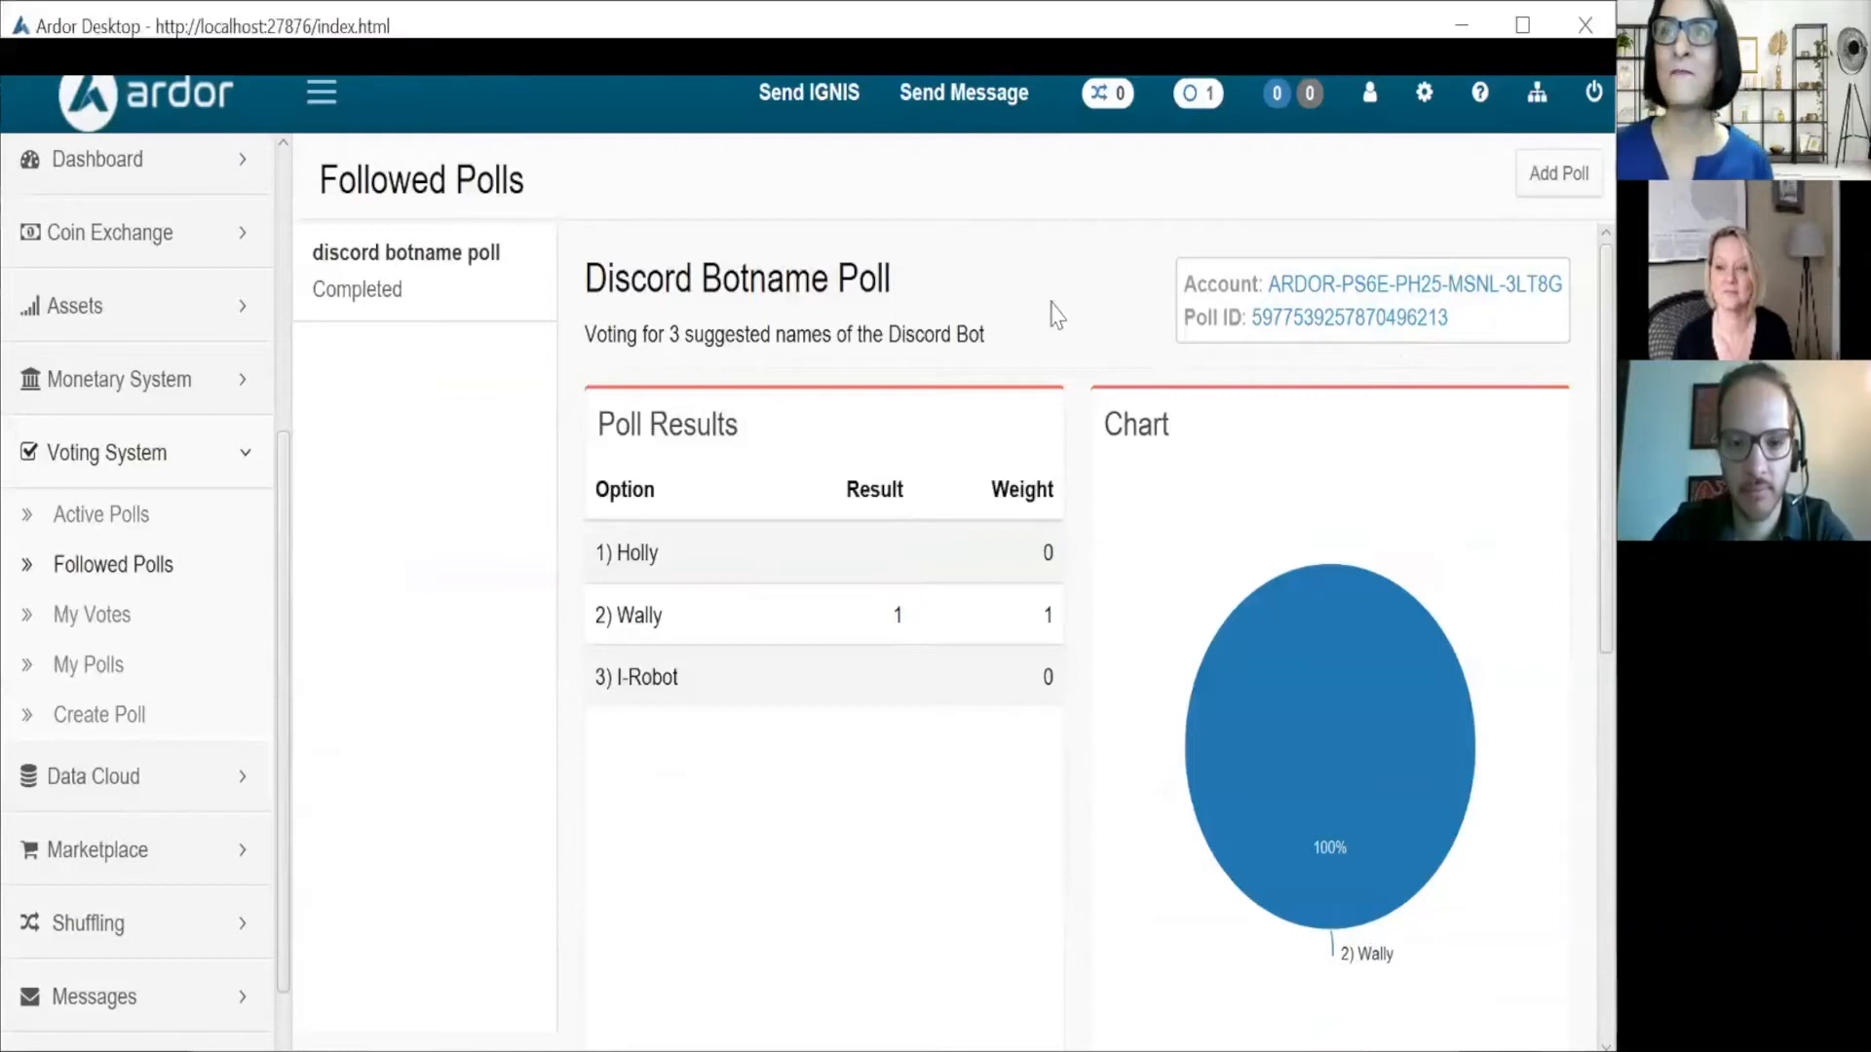
scroll(1046, 306, down, 1)
scroll(1049, 317, up, 1)
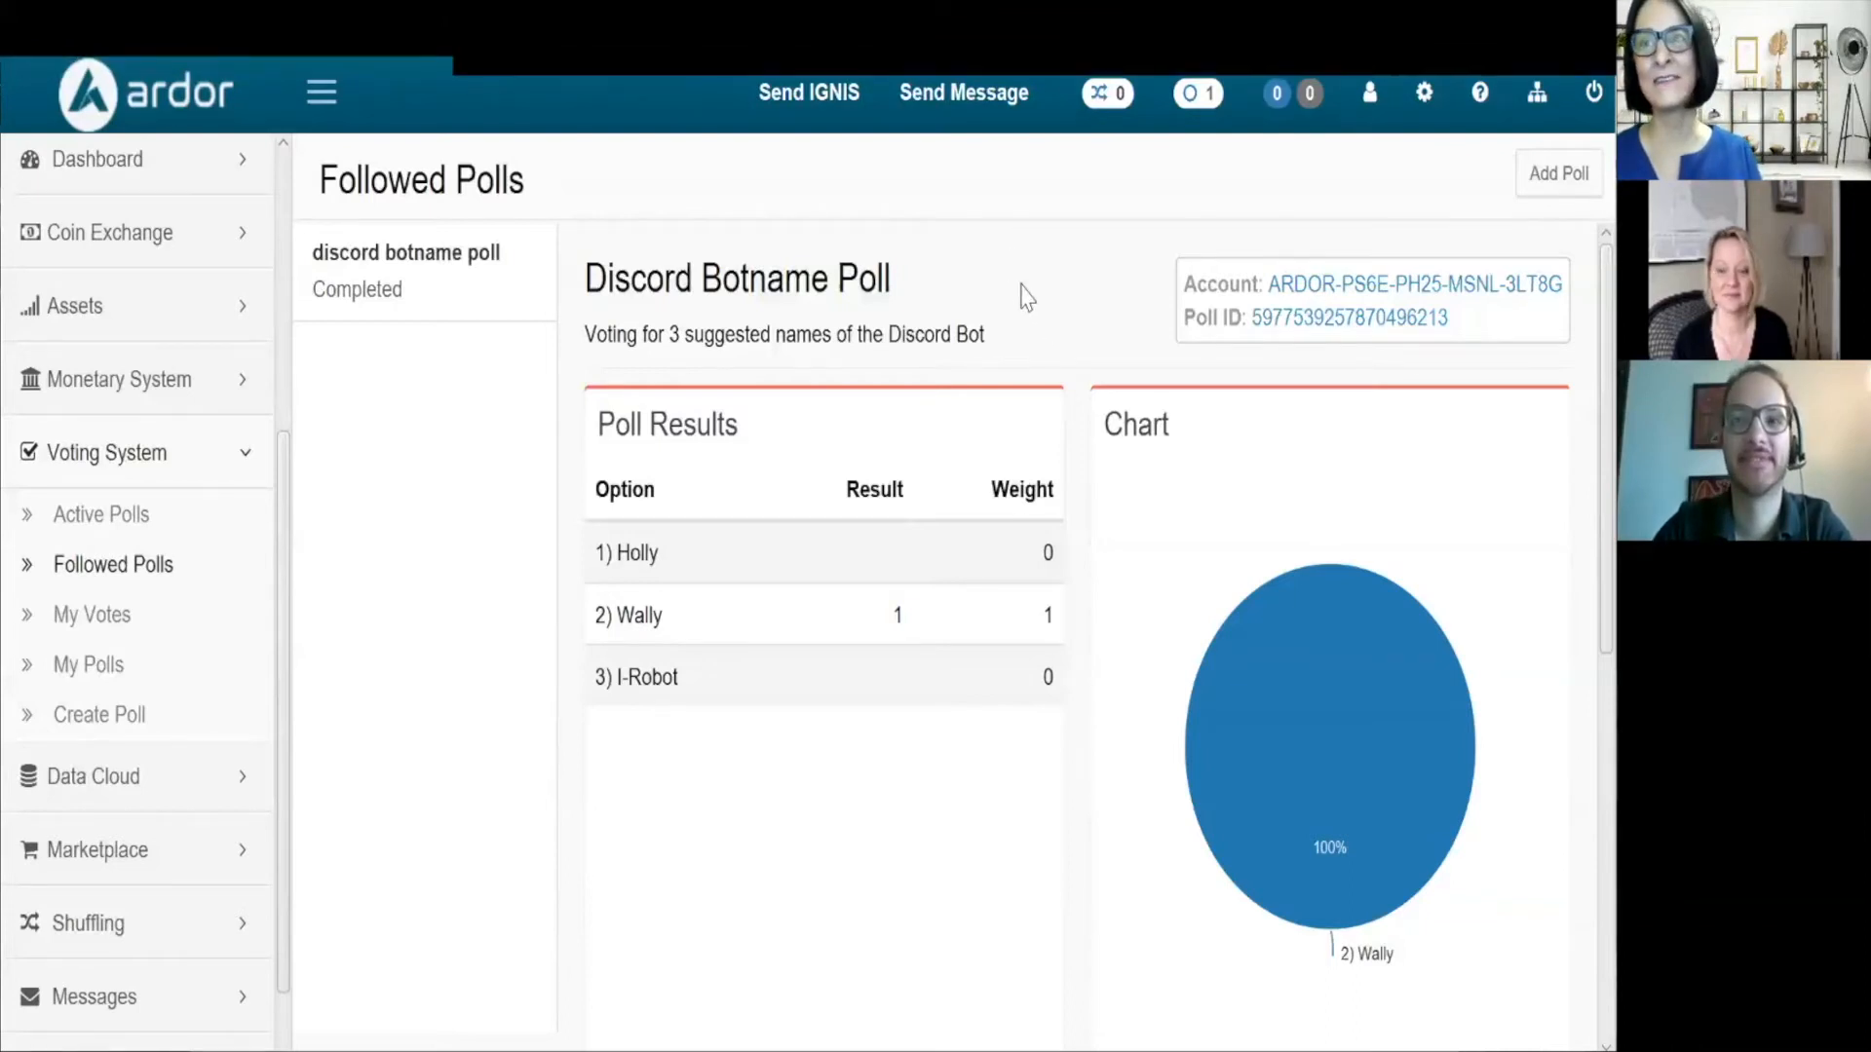
scroll(1027, 297, down, 1)
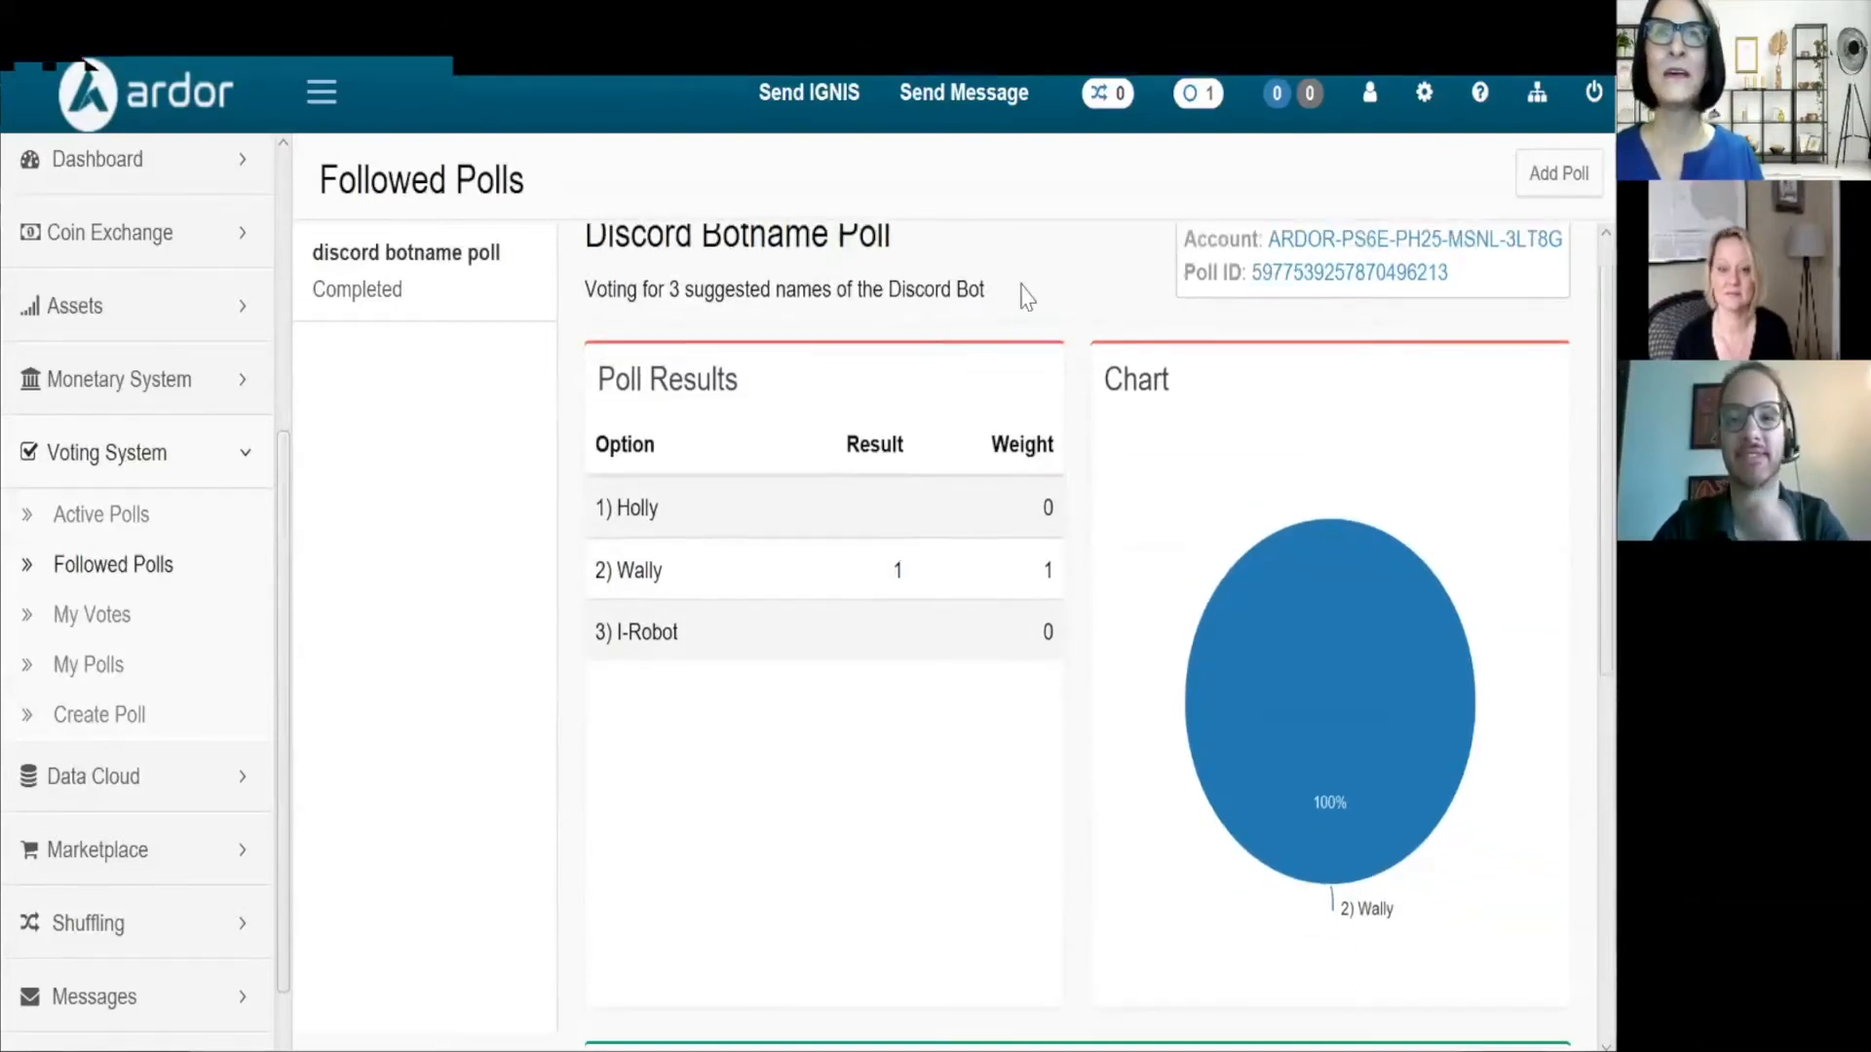
scroll(1027, 297, down, 3)
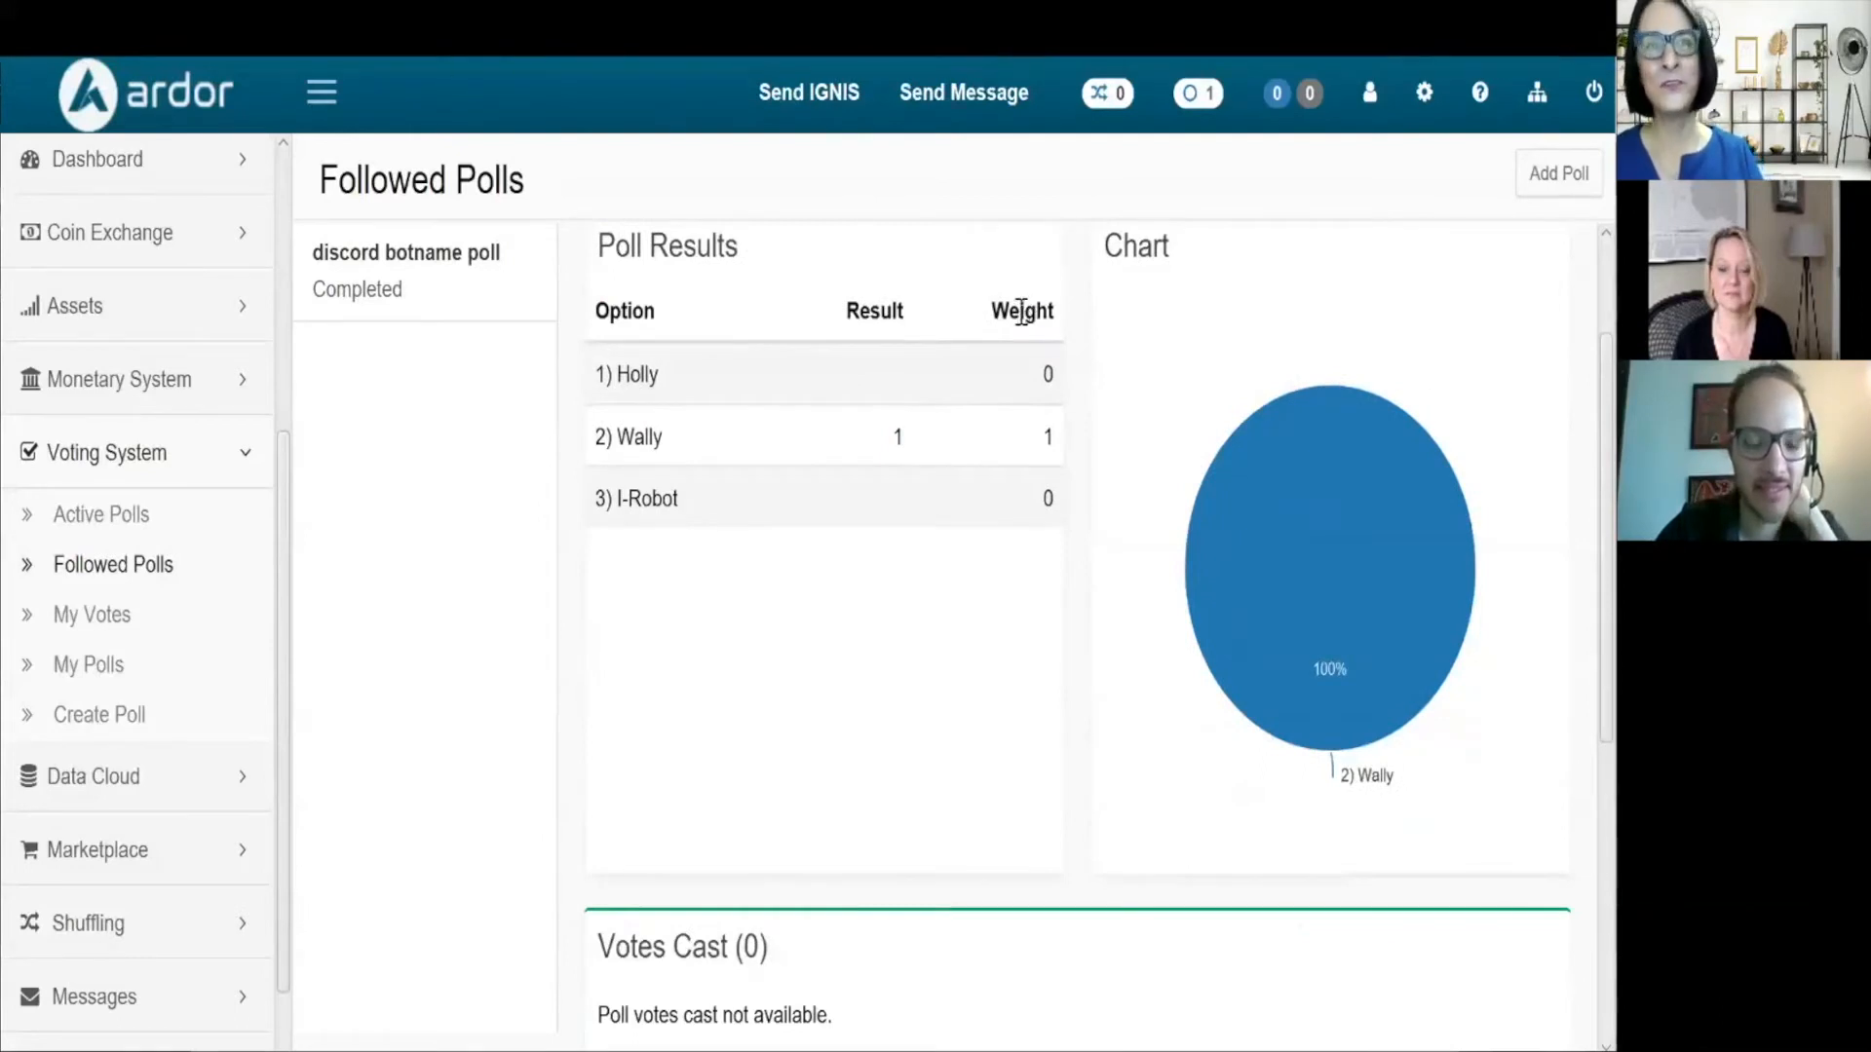
scroll(1062, 568, down, 8)
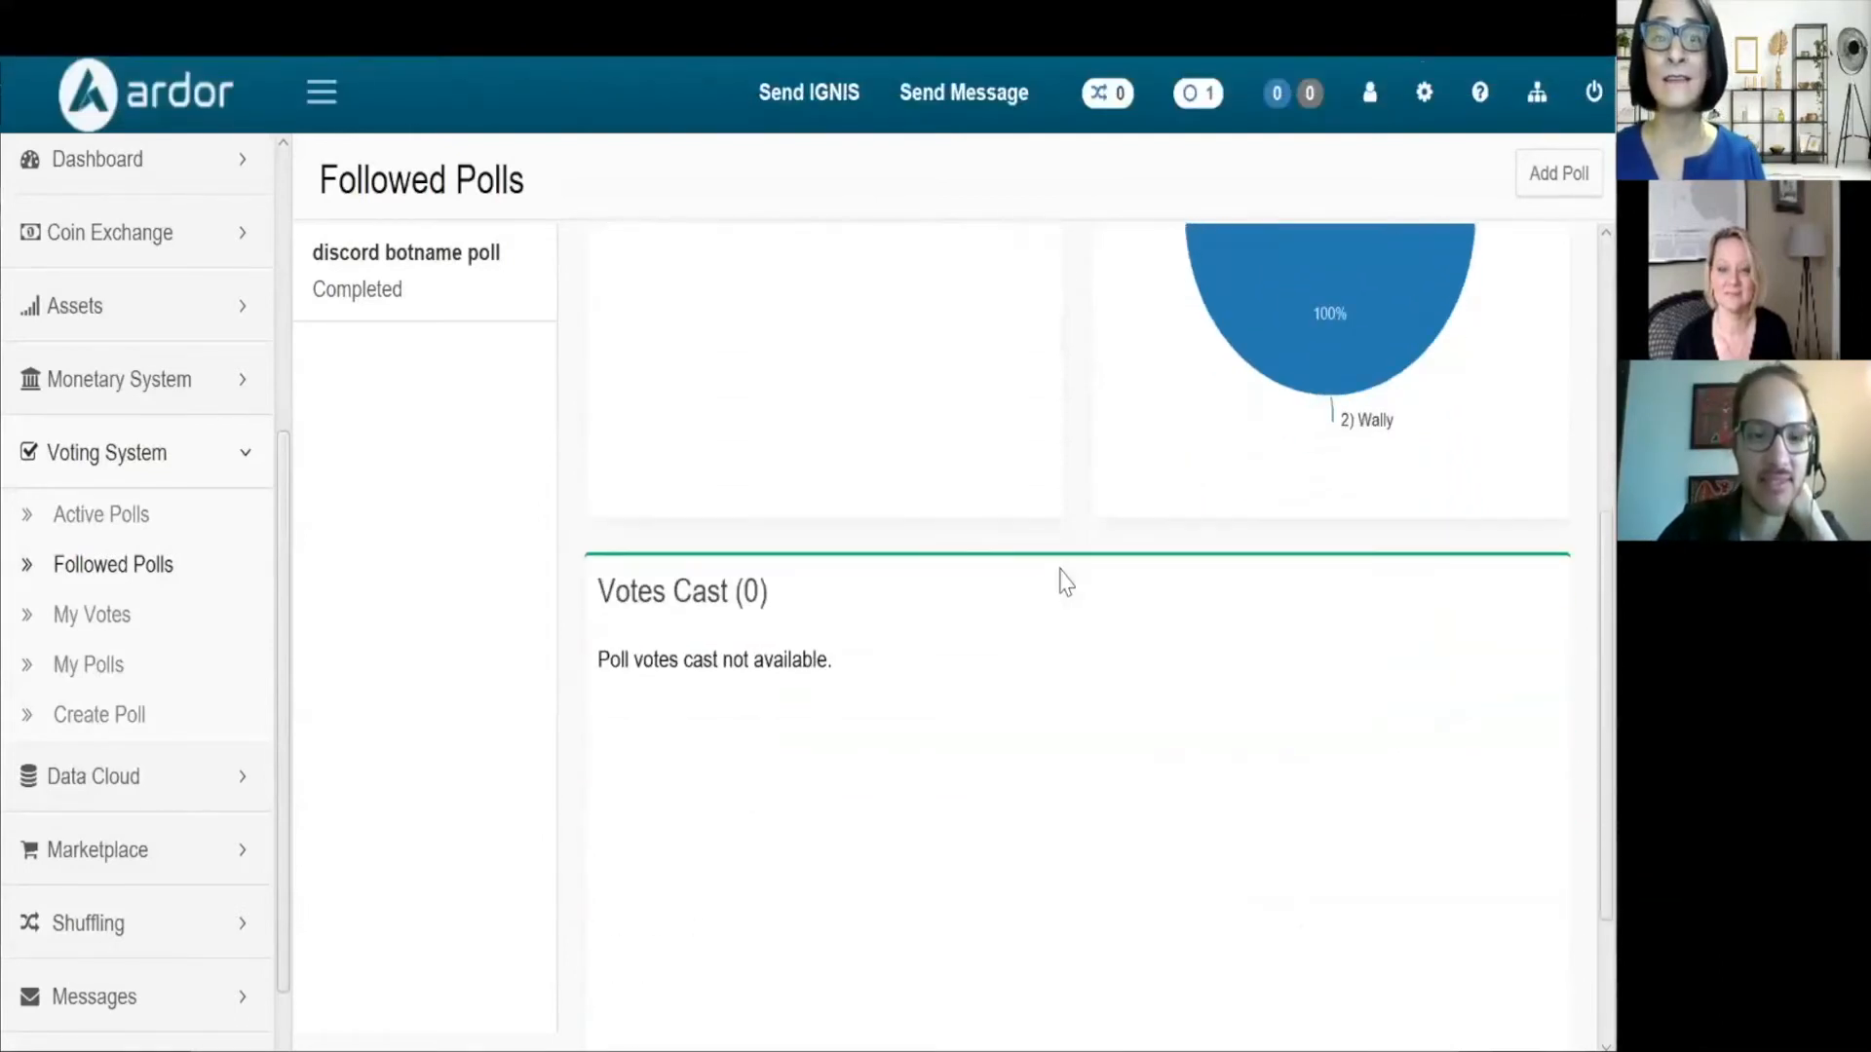
scroll(1060, 569, down, 5)
scroll(1061, 572, up, 6)
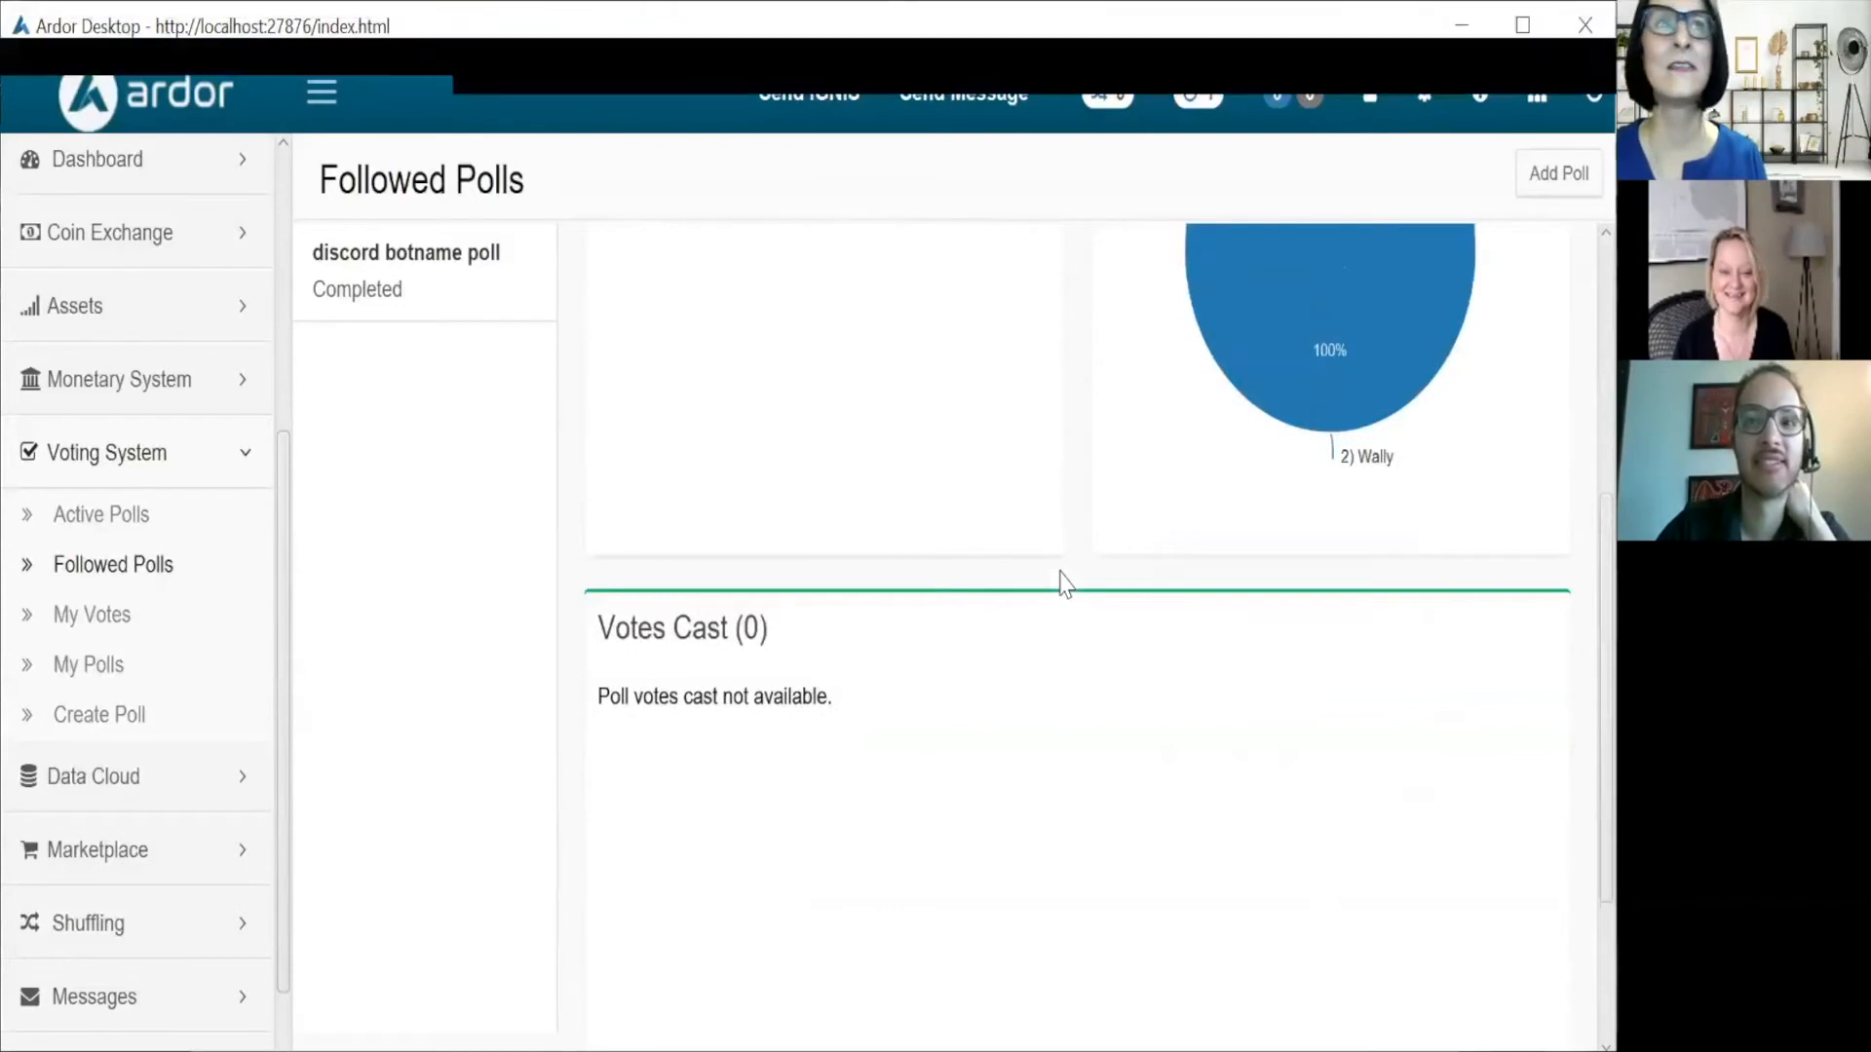
scroll(1065, 583, up, 8)
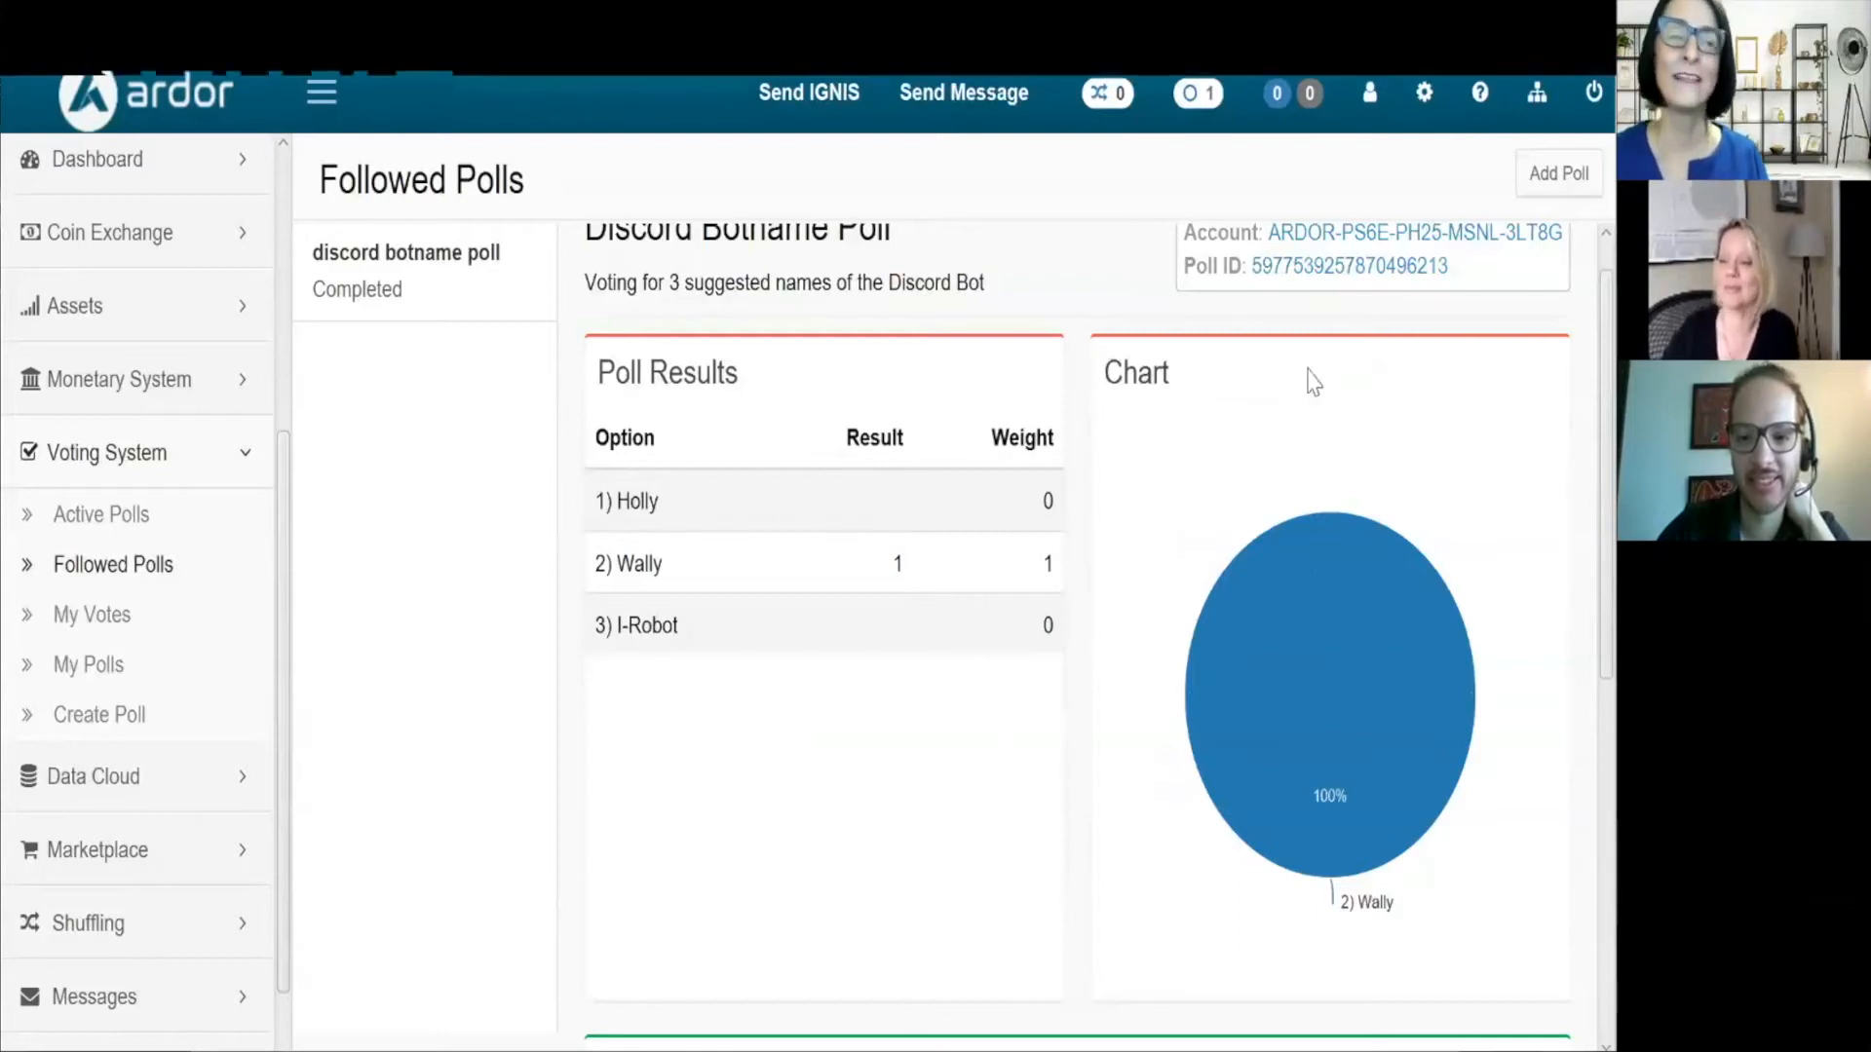
scroll(1076, 304, up, 1)
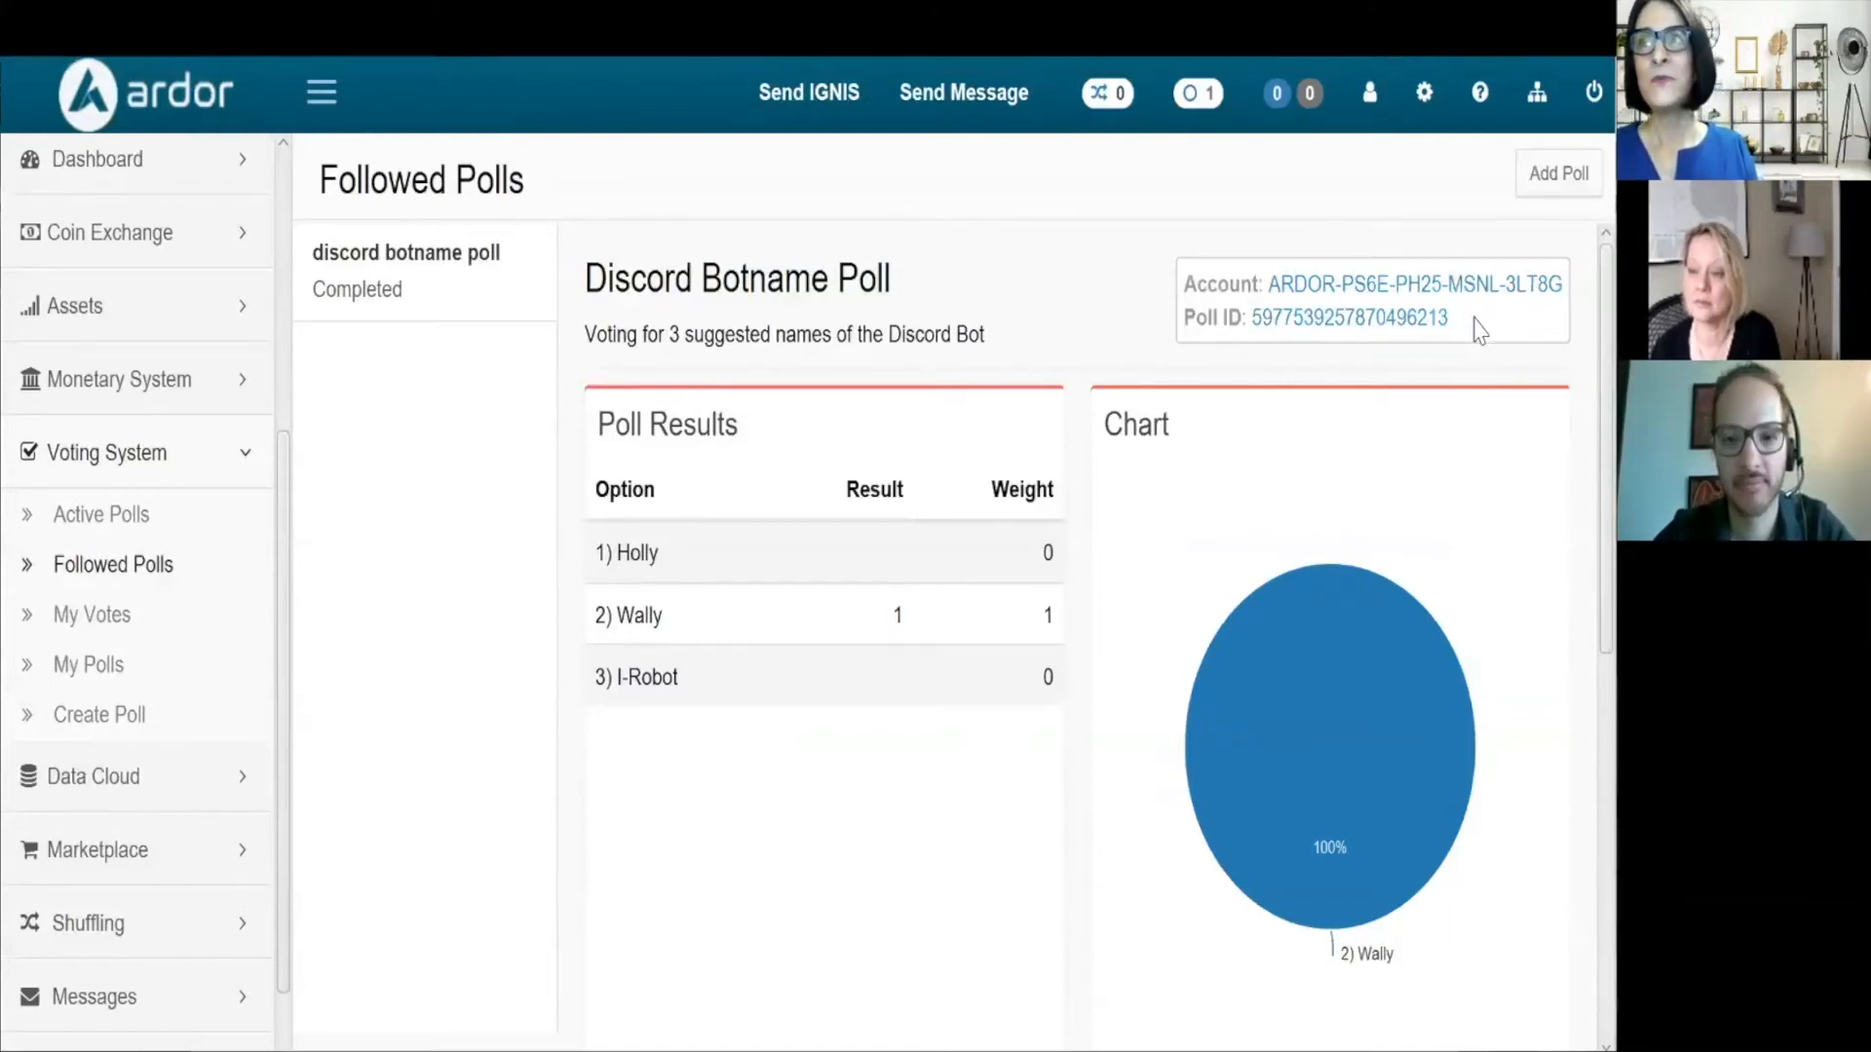
Select the Discord Botname Poll's ID and copy its link to the clipboard.
drag(1373, 319, 1255, 330)
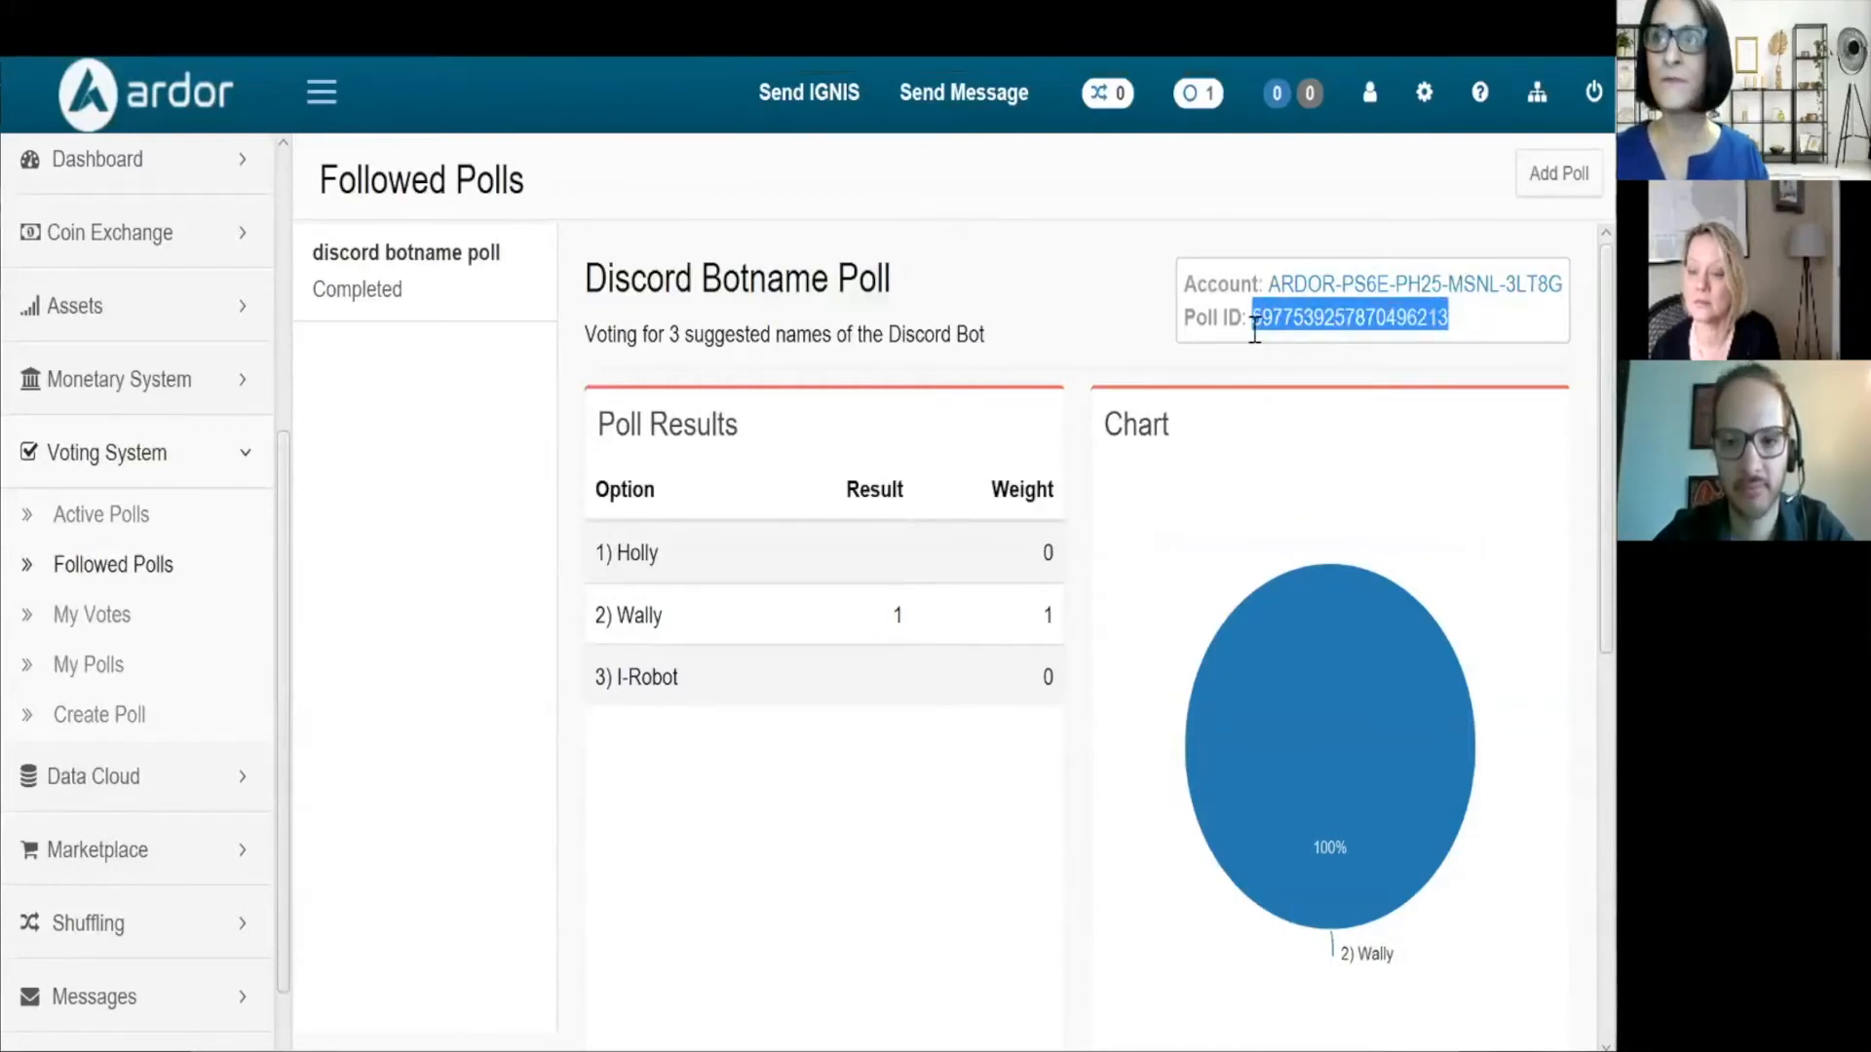
right_click(1255, 330)
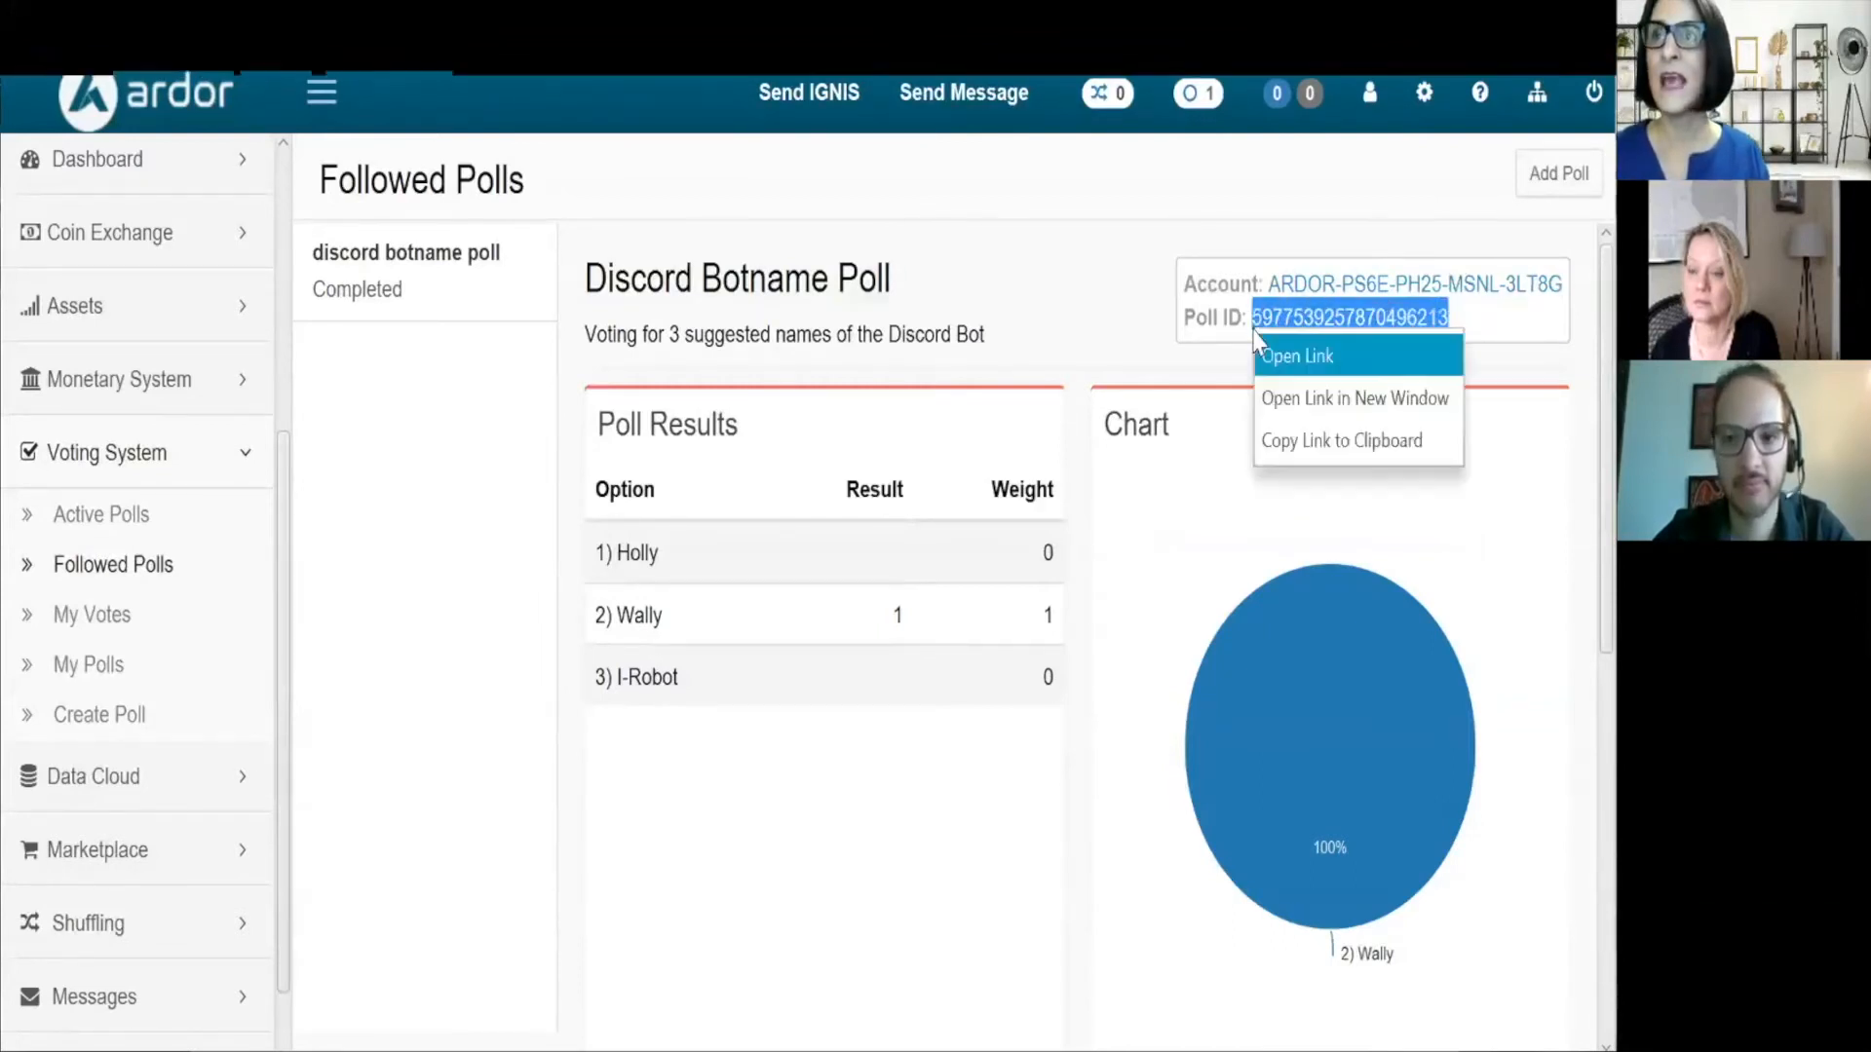
click(1275, 441)
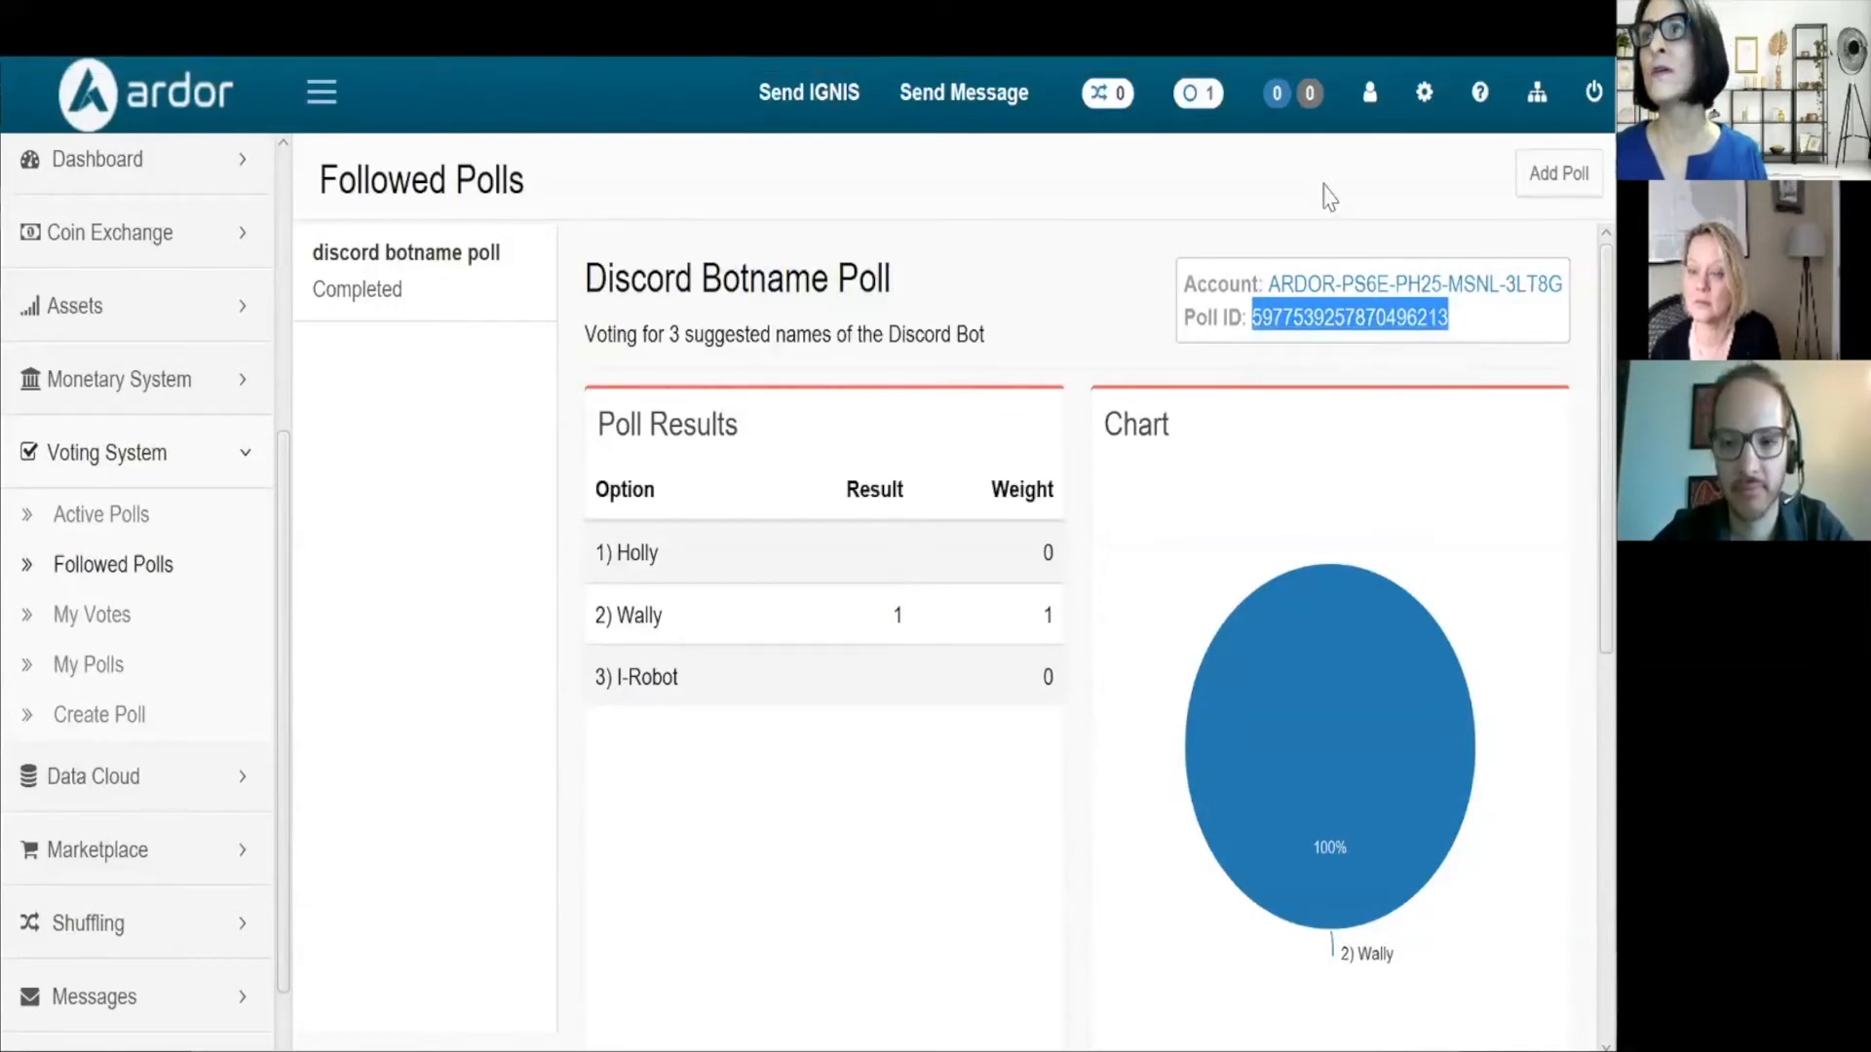
Open the API Console and examine the Voting System requests and the list of API categories.
click(1424, 97)
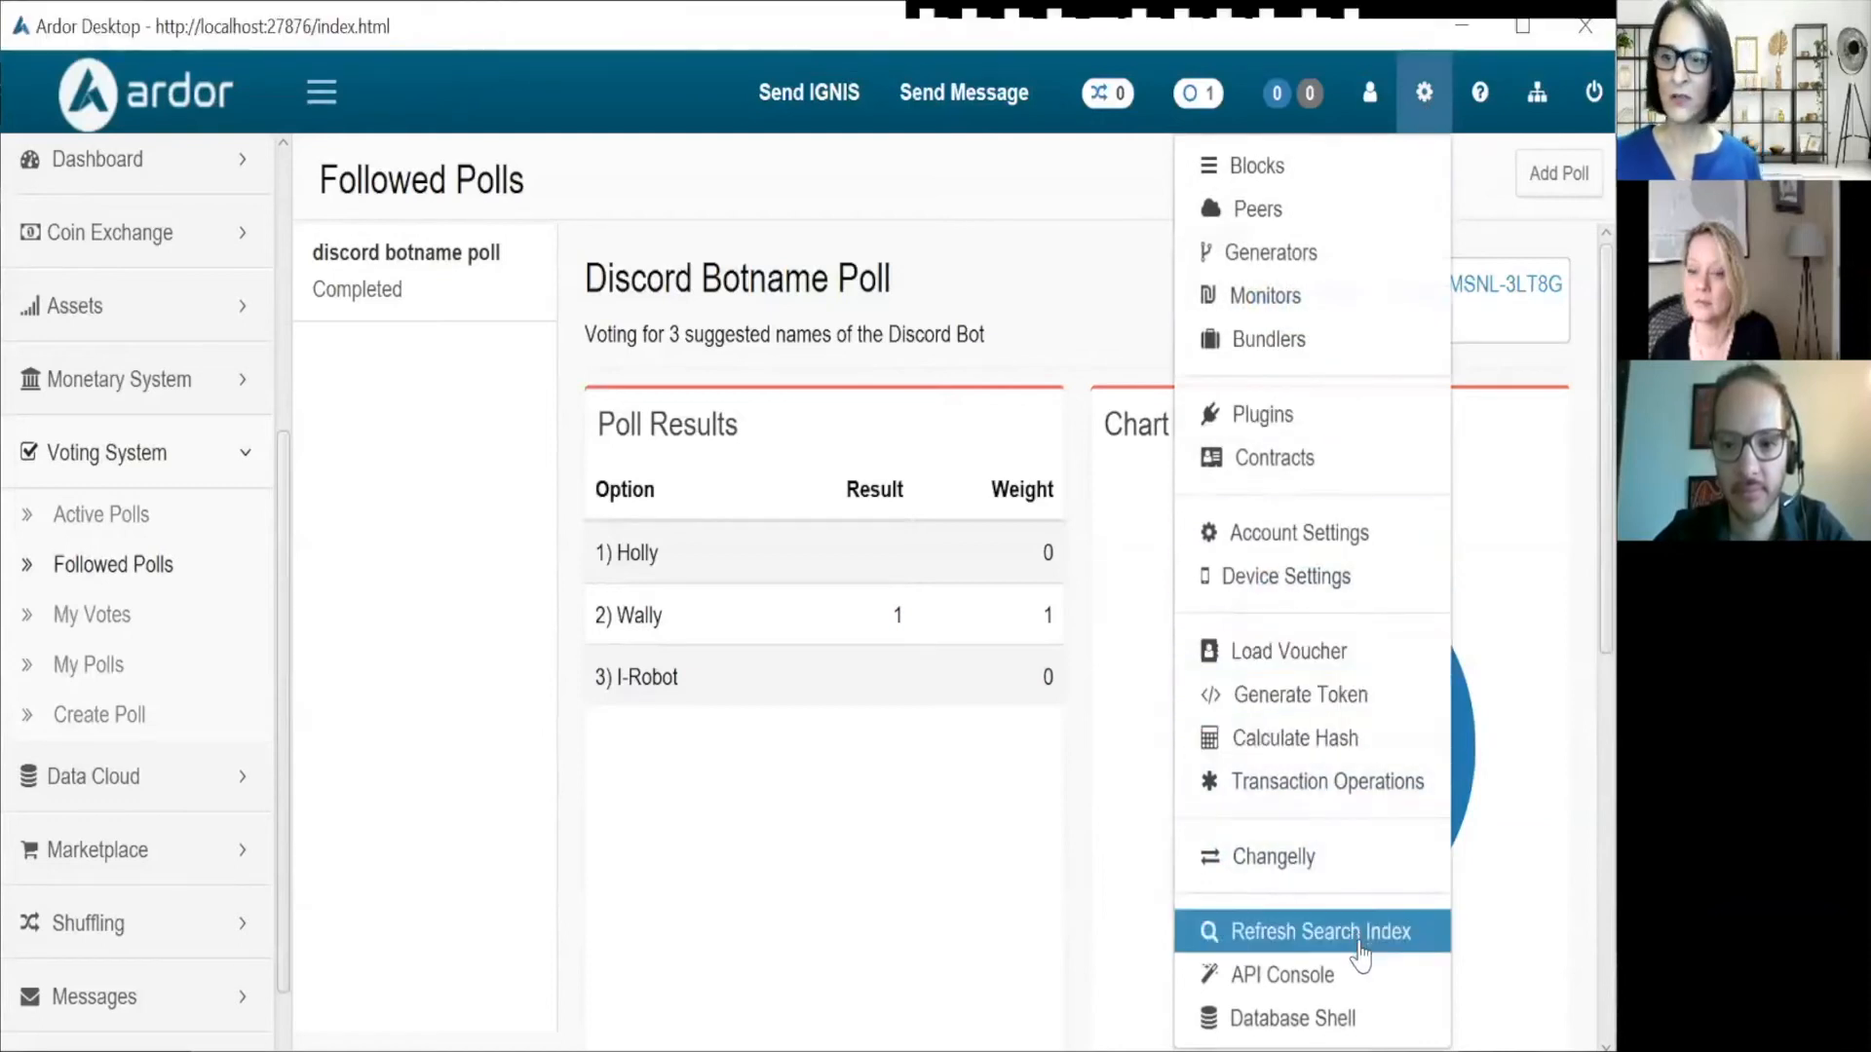
click(1320, 979)
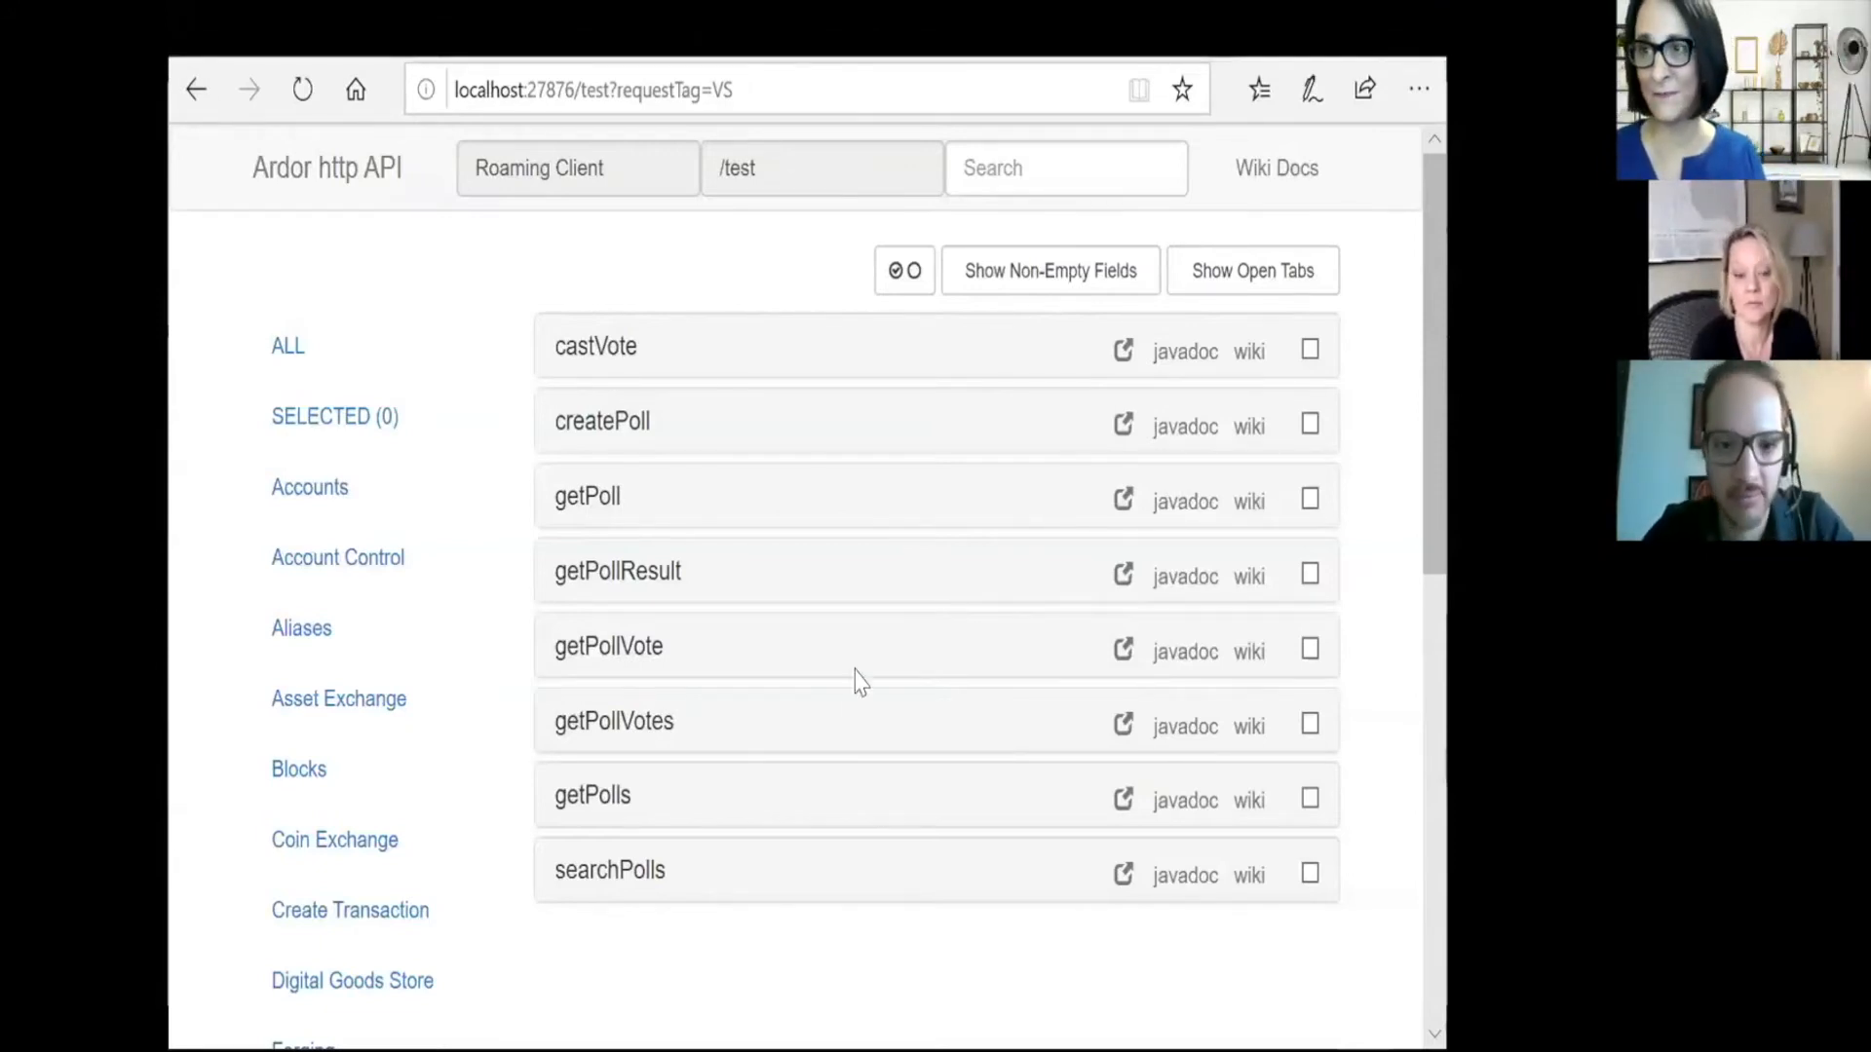
scroll(440, 770, down, 5)
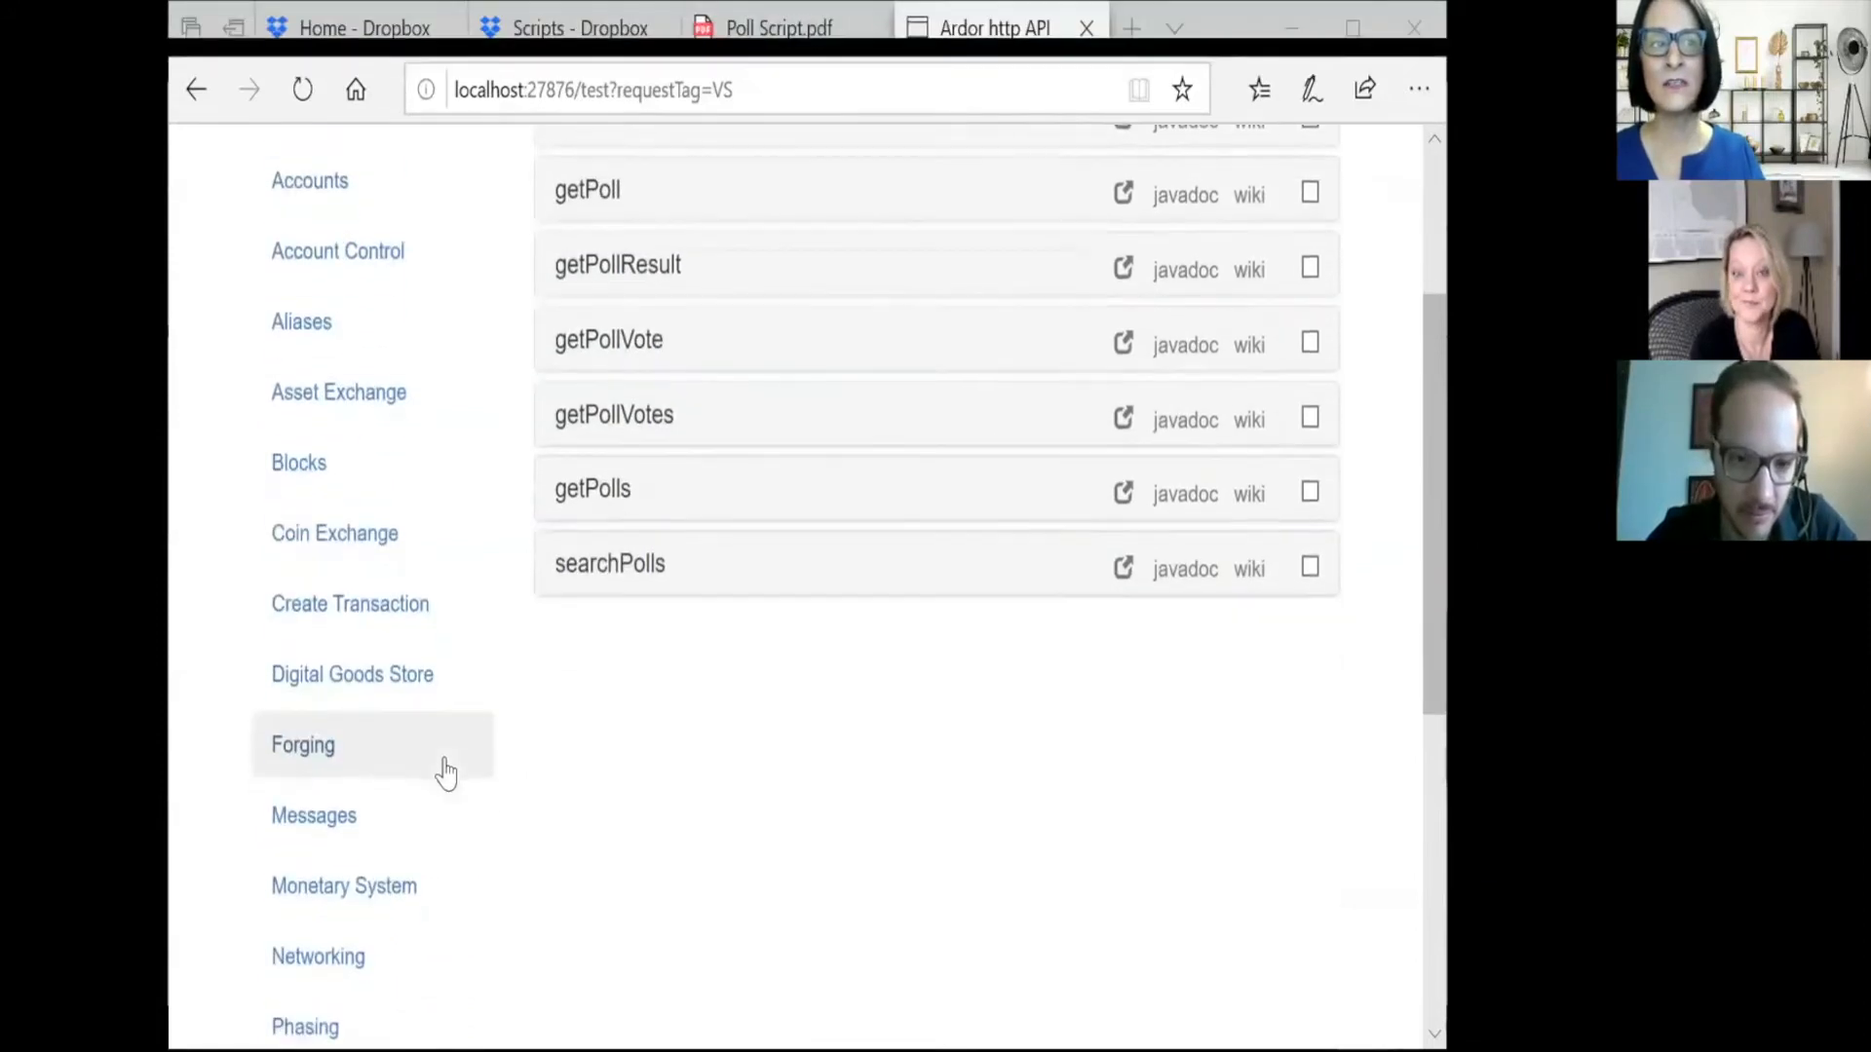
scroll(446, 772, up, 7)
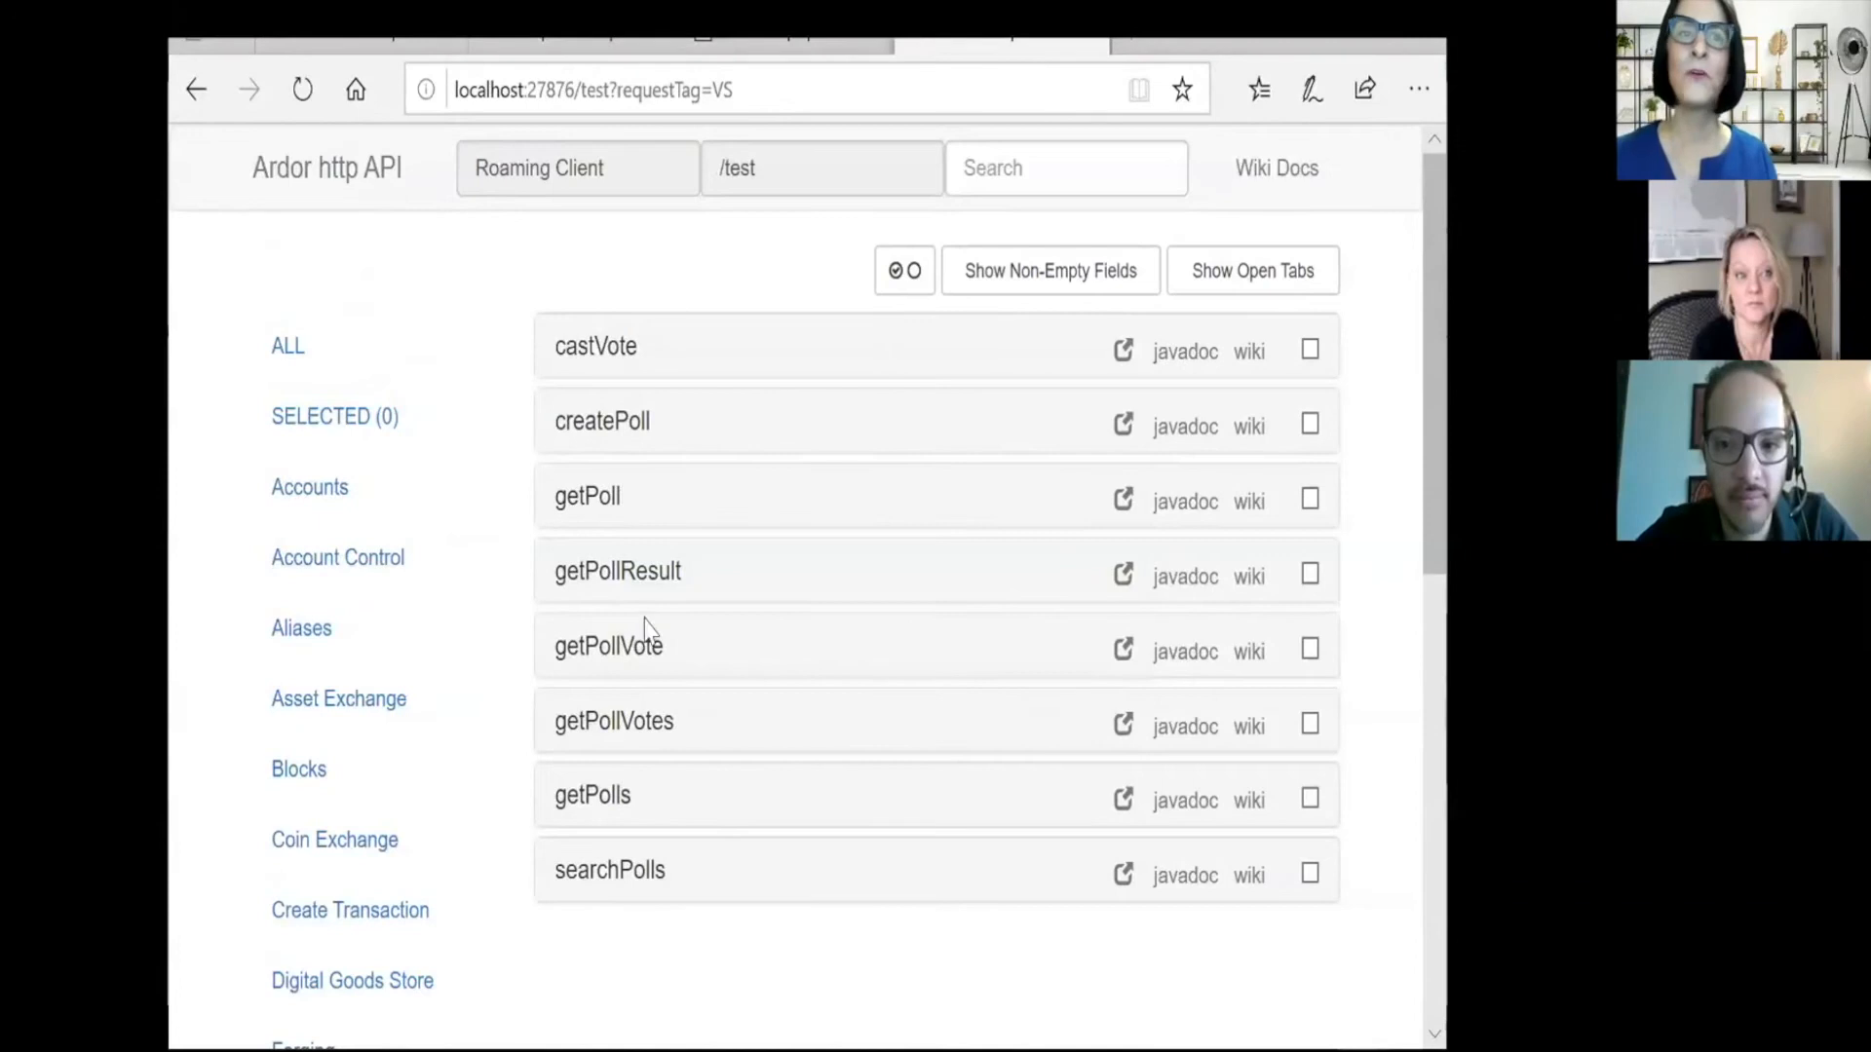
scroll(474, 828, down, 4)
scroll(469, 844, down, 5)
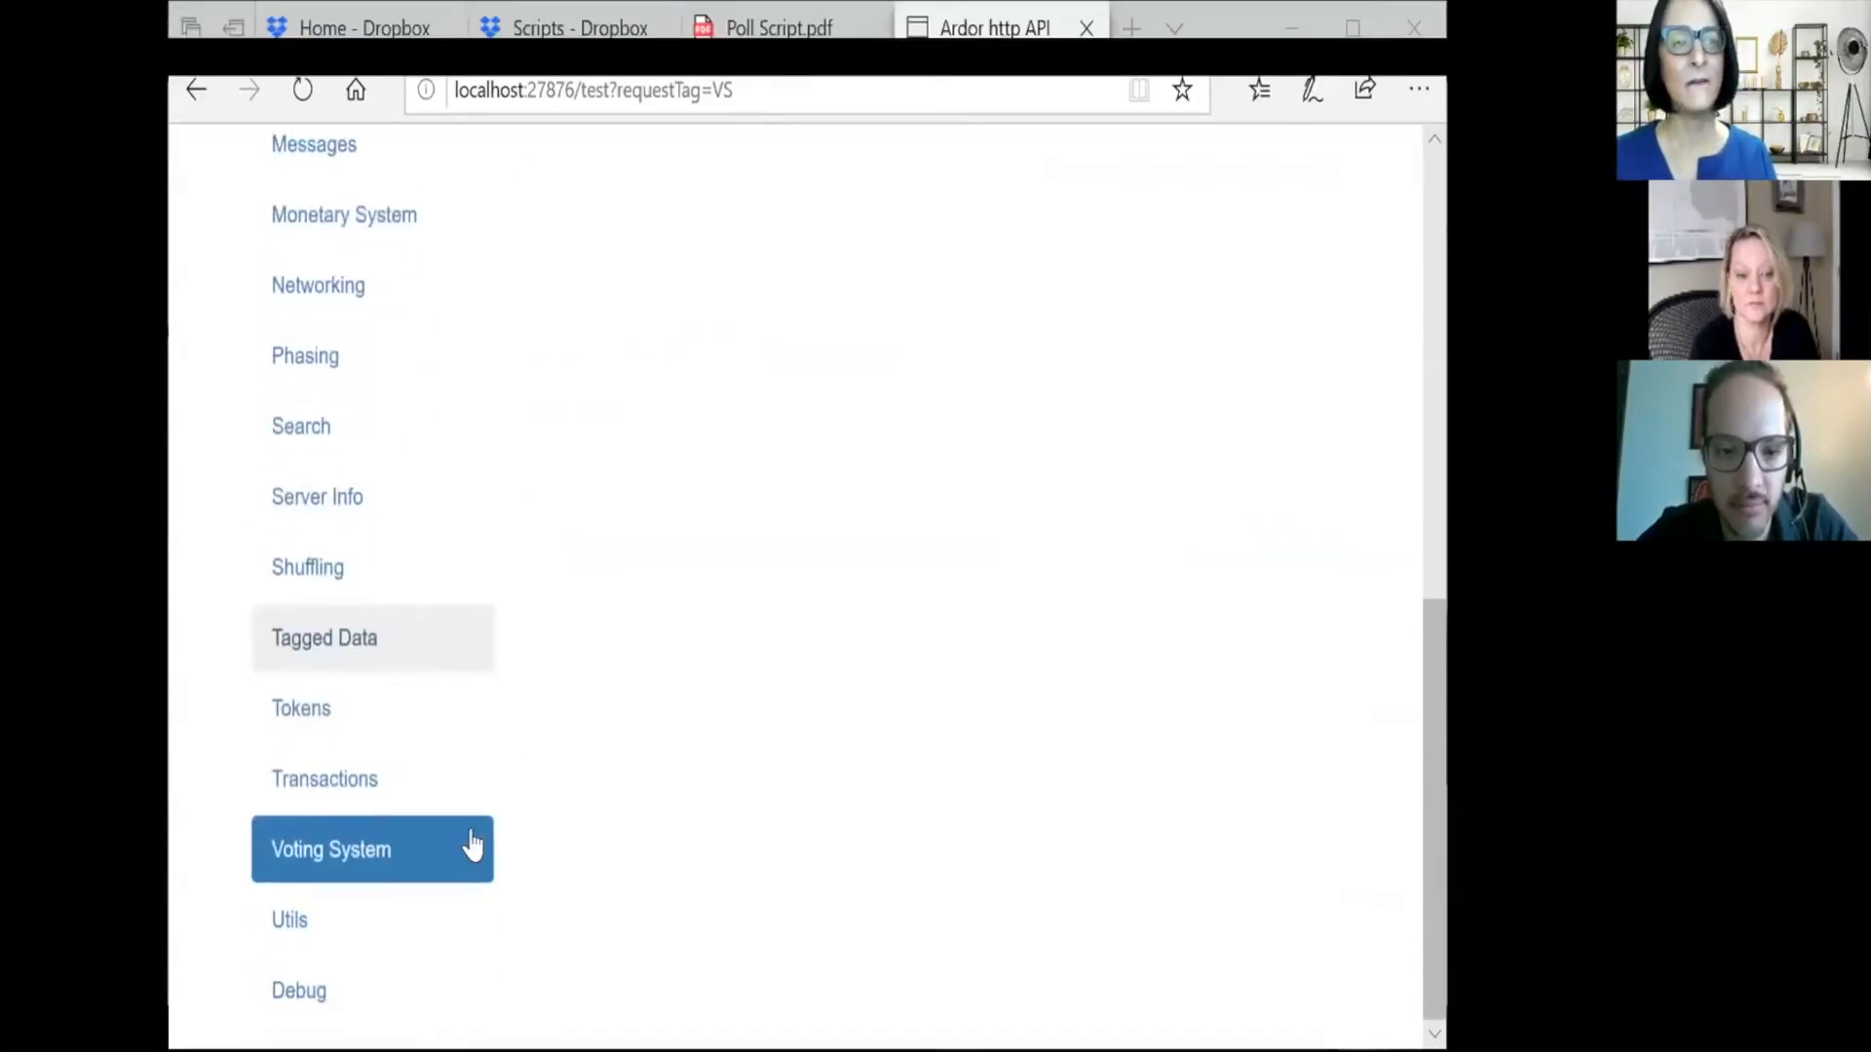
scroll(695, 636, up, 6)
scroll(695, 636, up, 3)
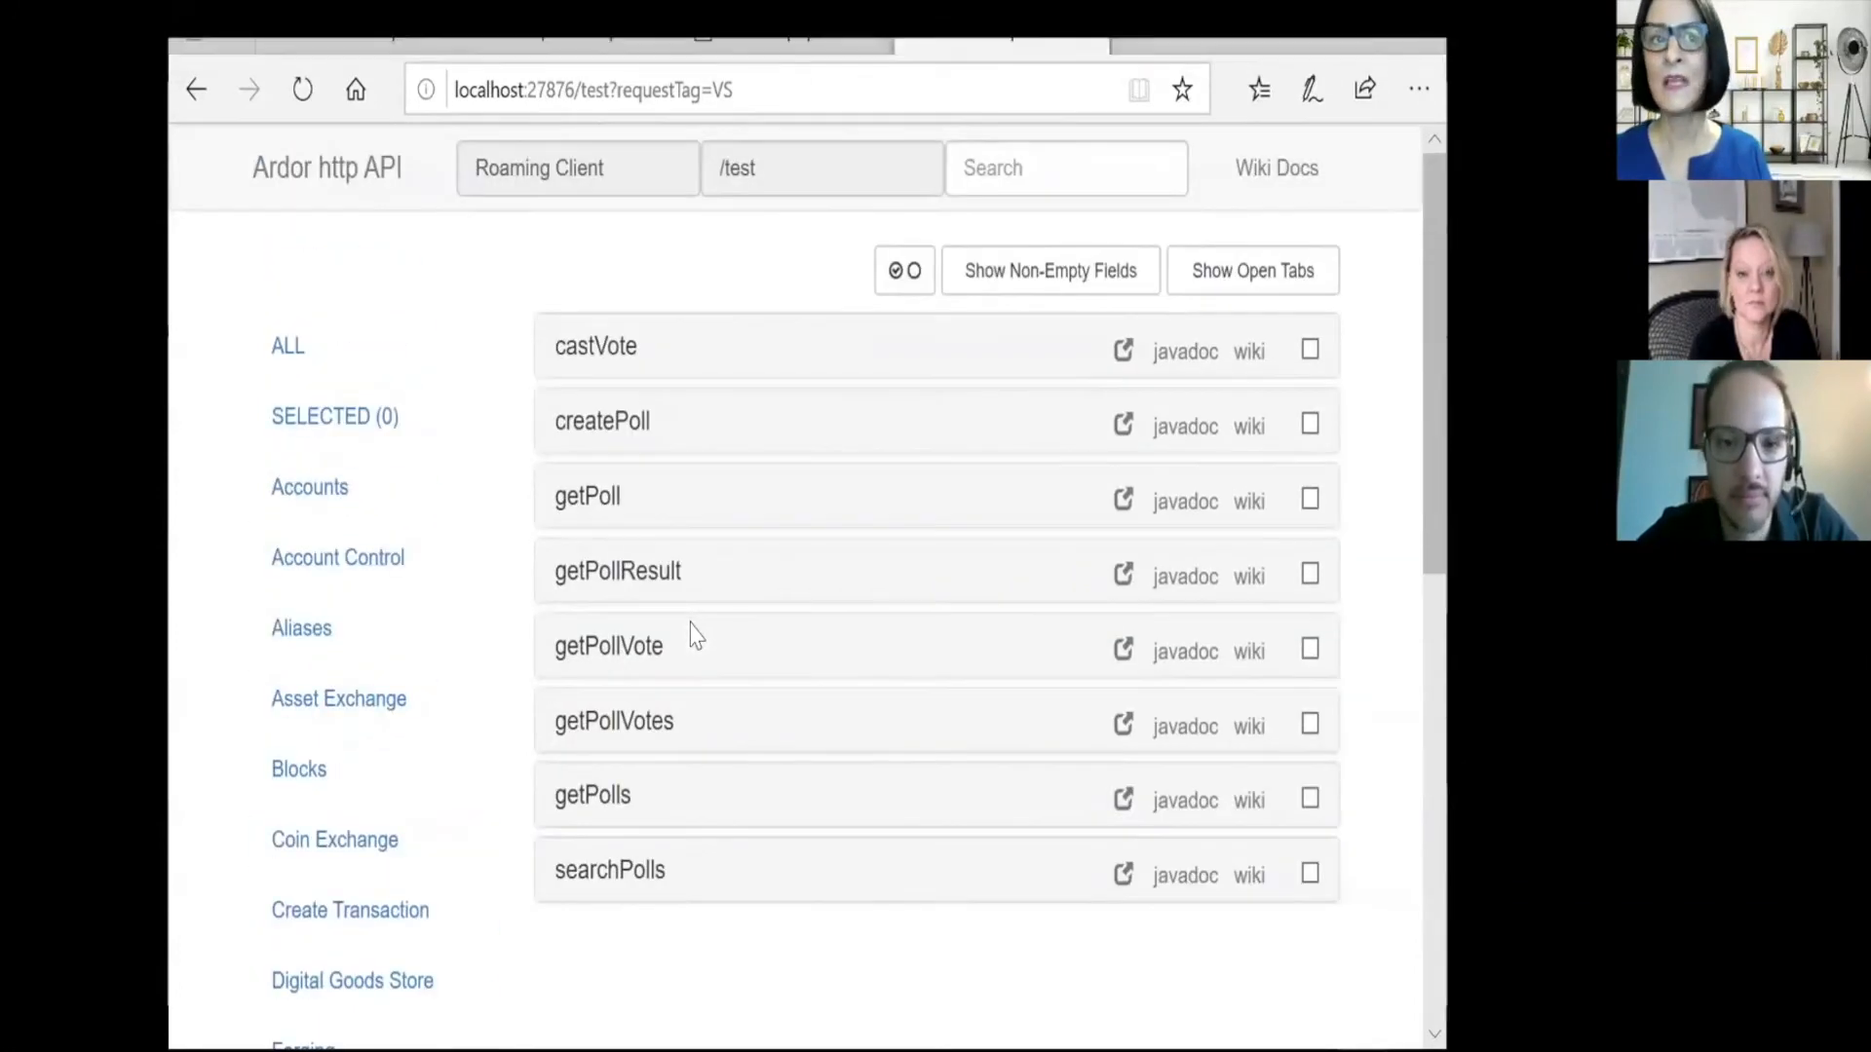
click(642, 585)
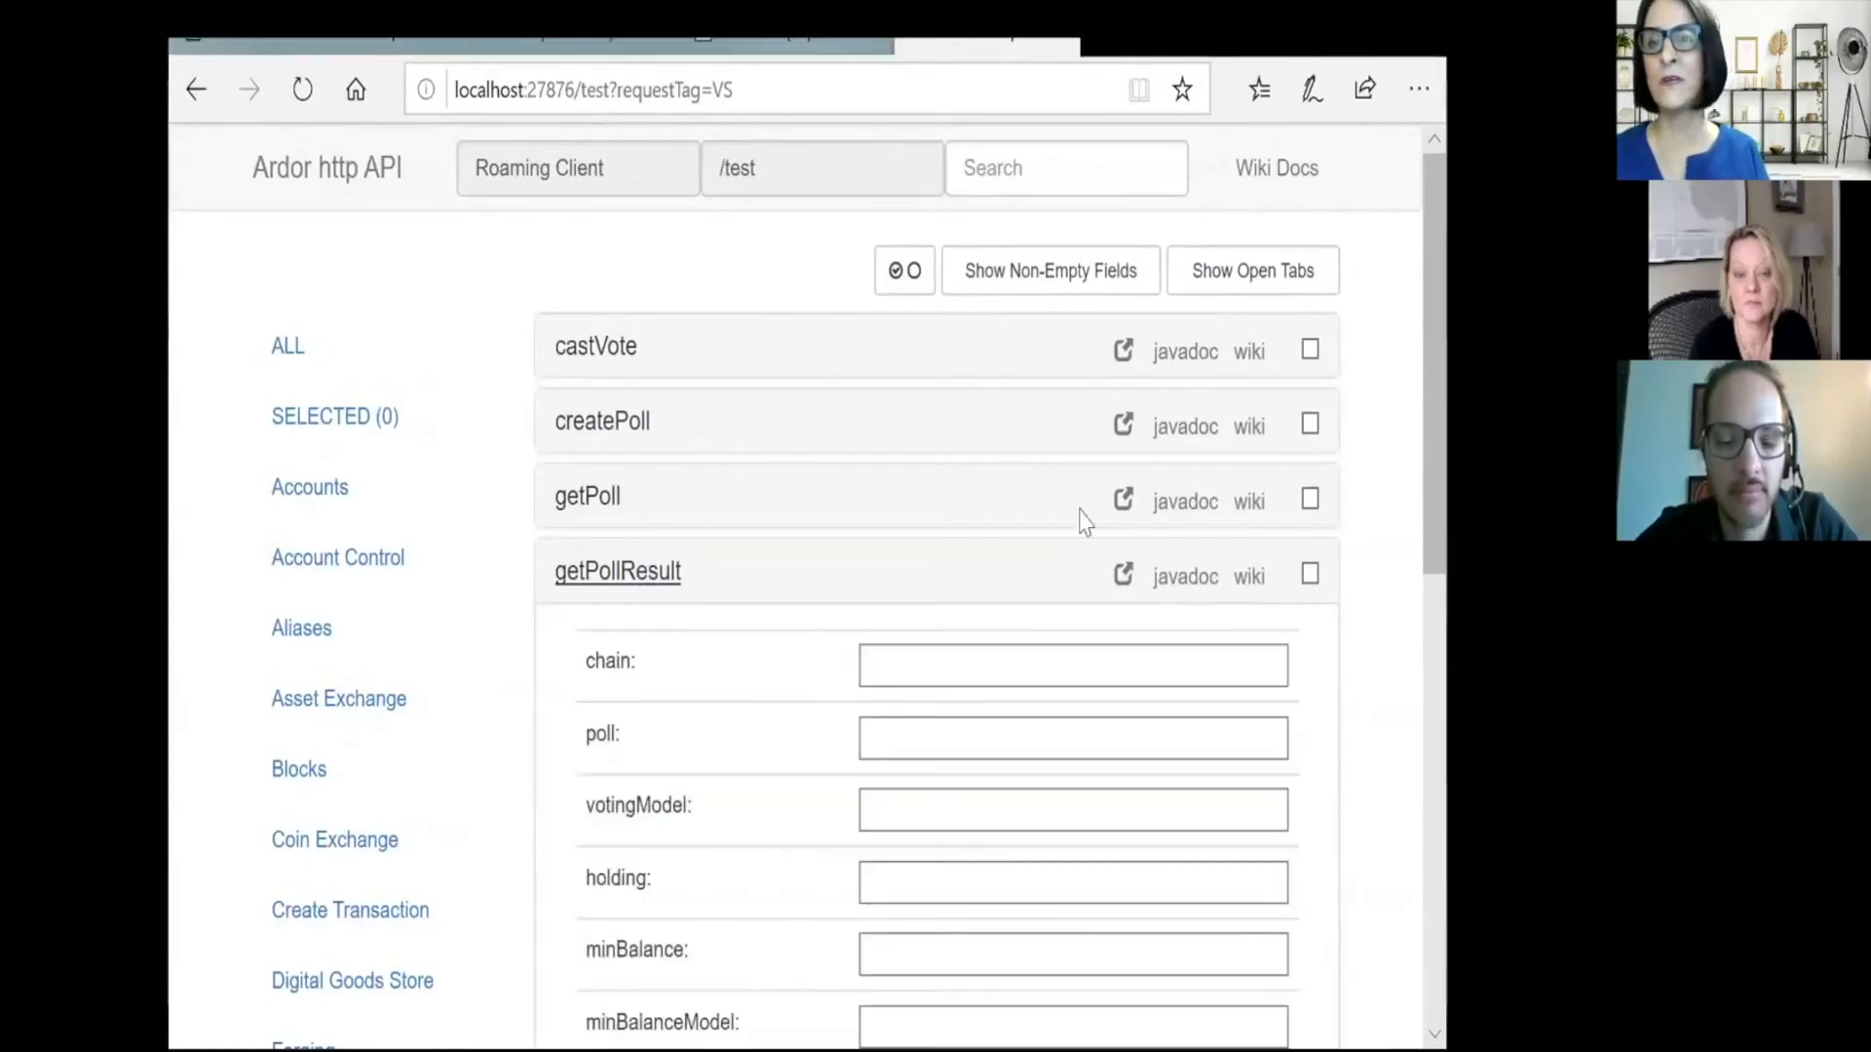
click(886, 663)
text(Ignis)
scroll(904, 605, down, 1)
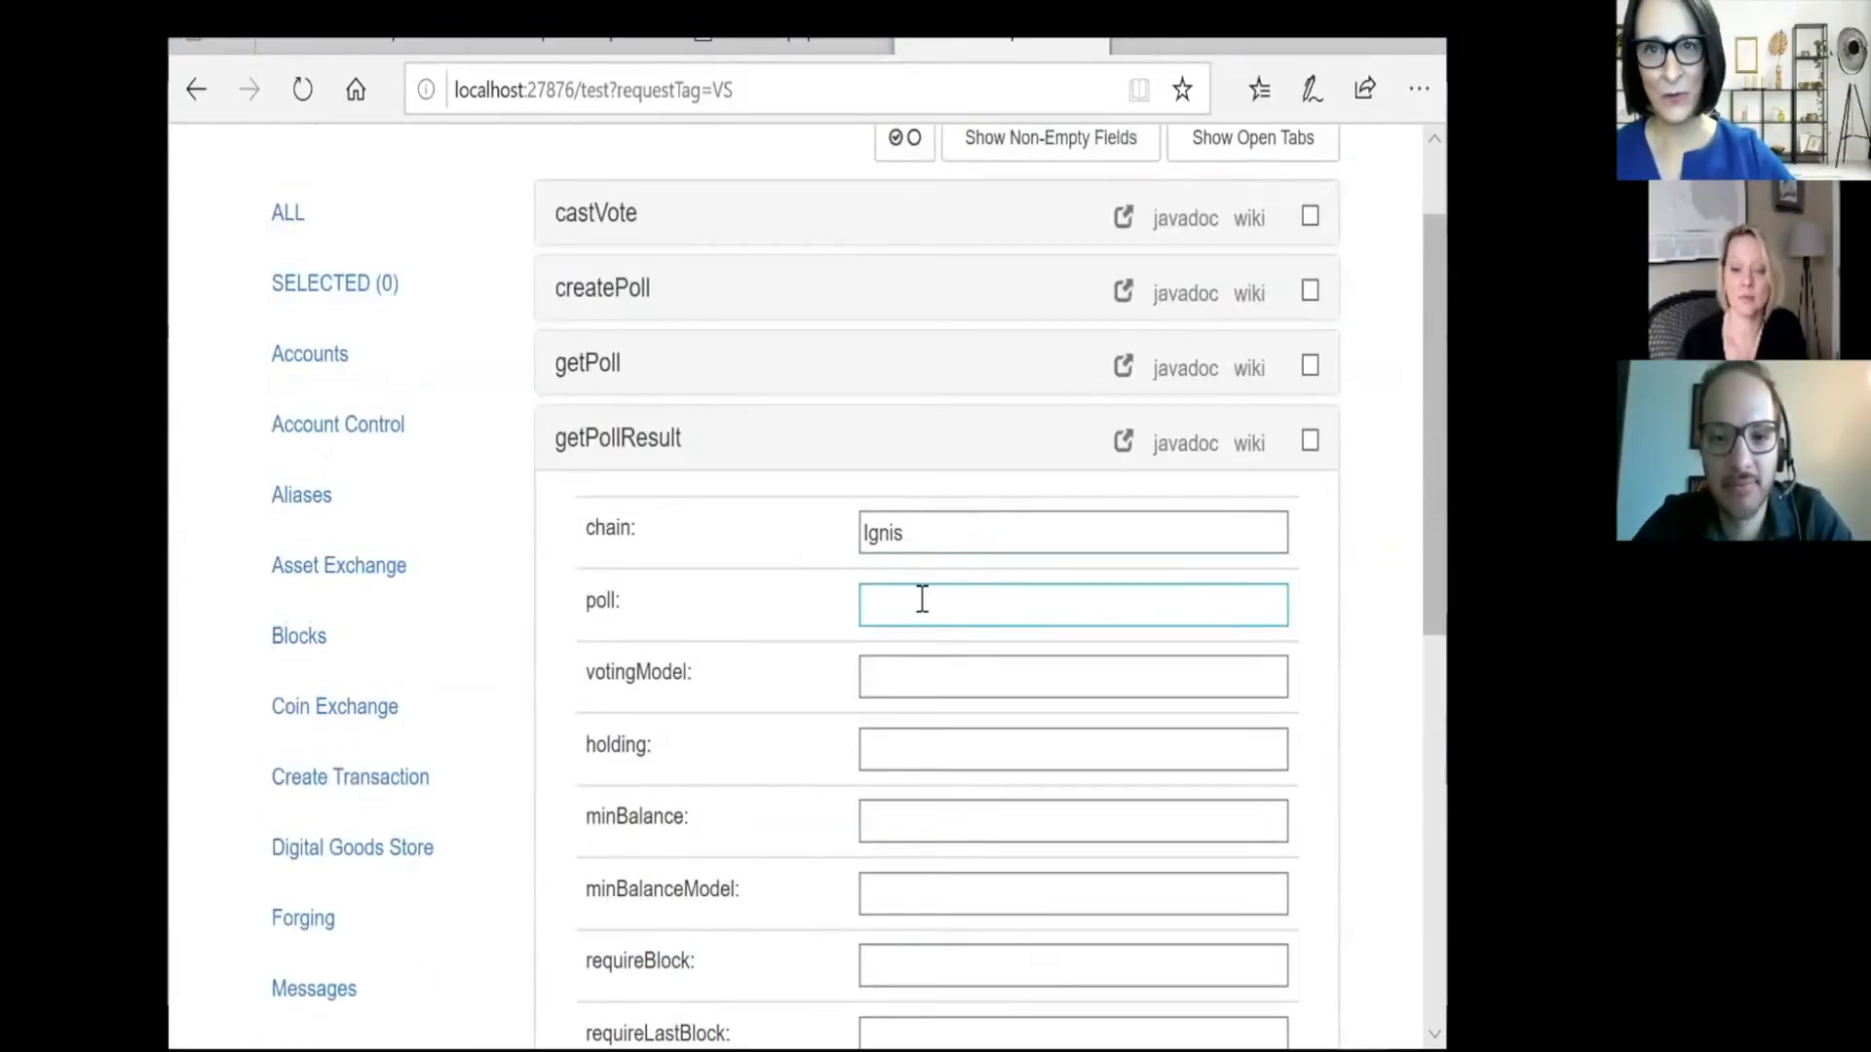
click(922, 598)
right_click(926, 602)
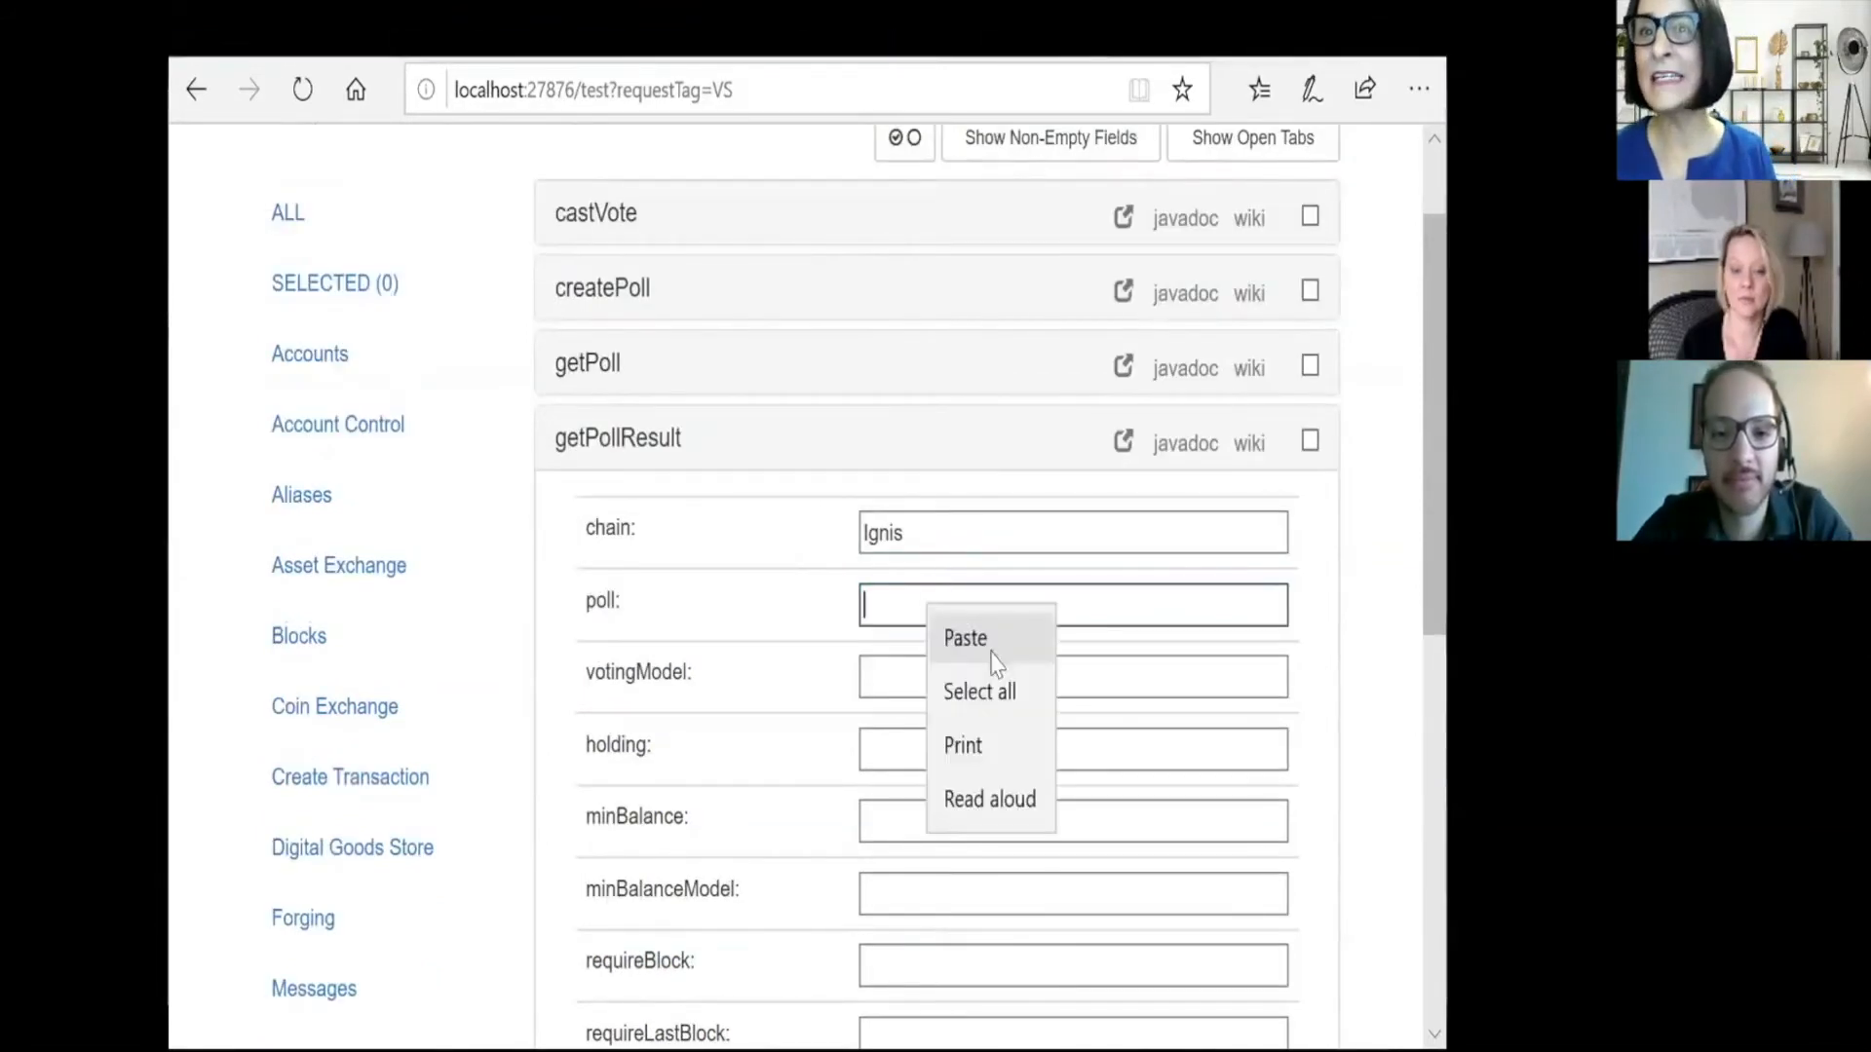
click(970, 638)
scroll(973, 672, up, 1)
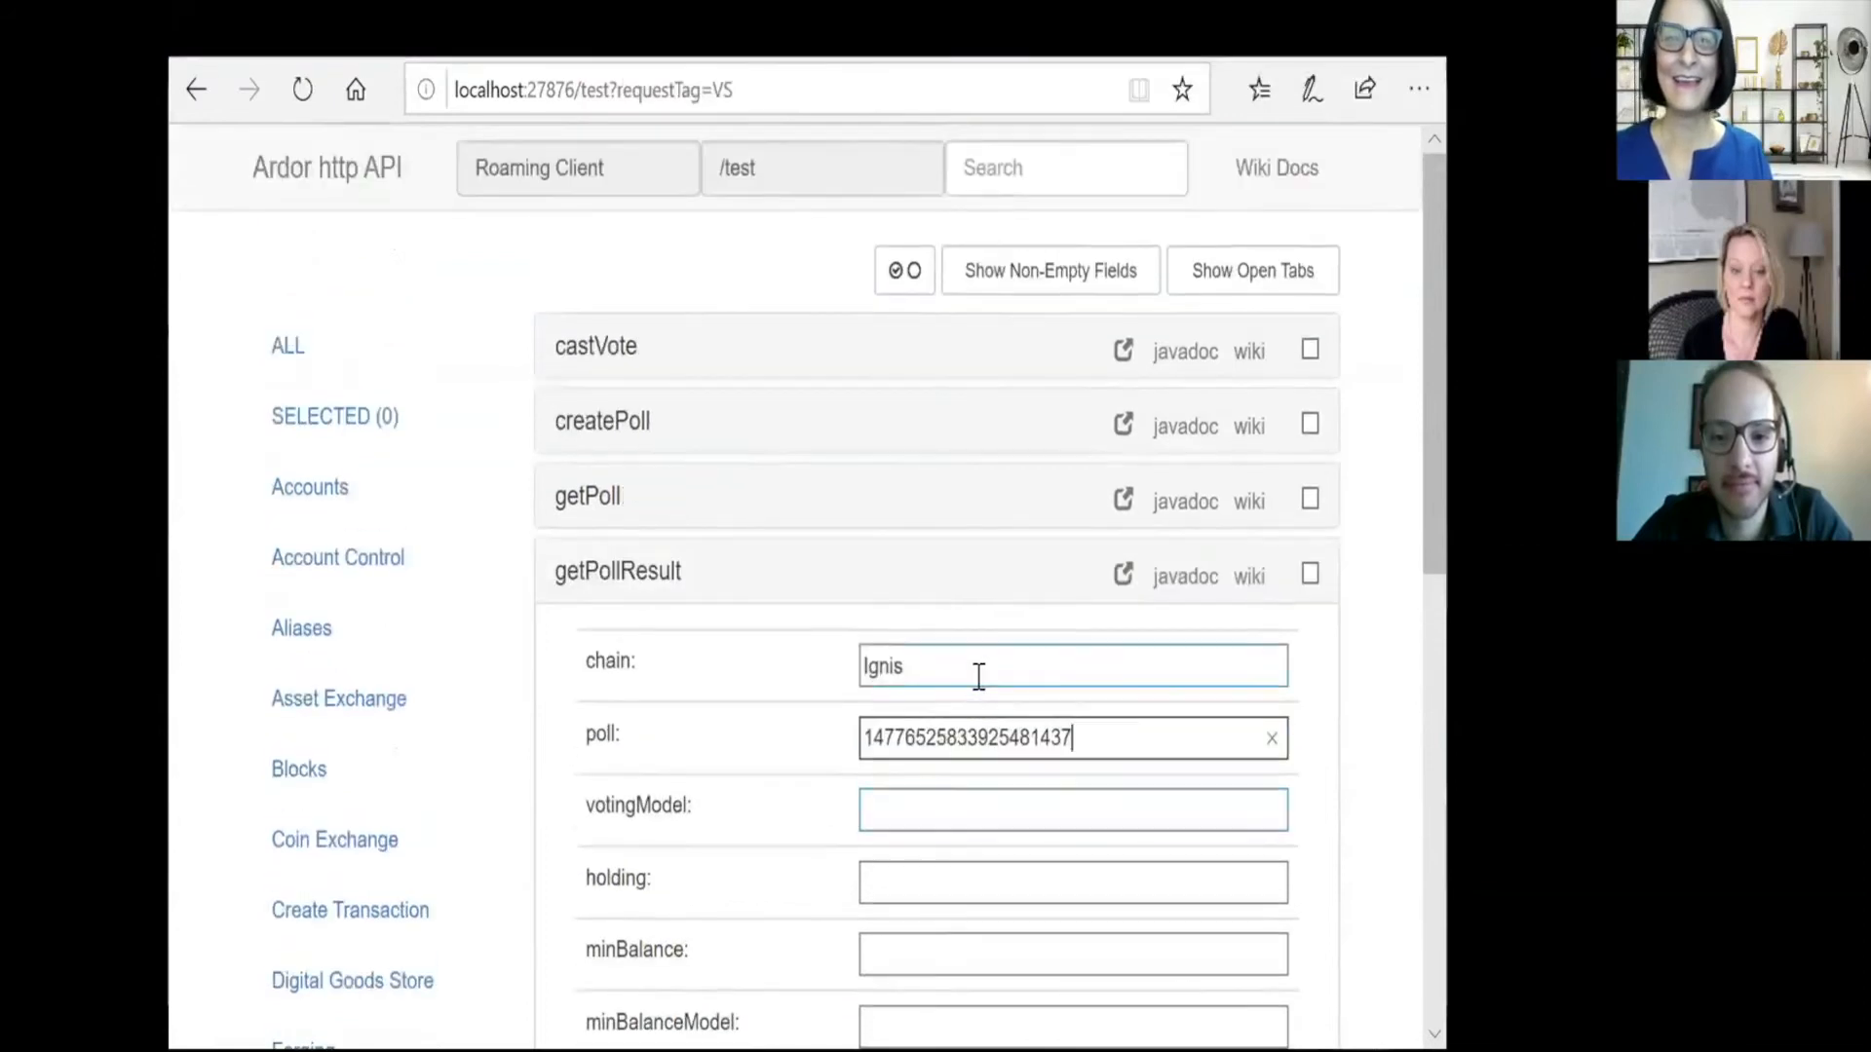
Submit the getPollResult request and examine the poll options and results in the JSON response.
scroll(974, 675, down, 3)
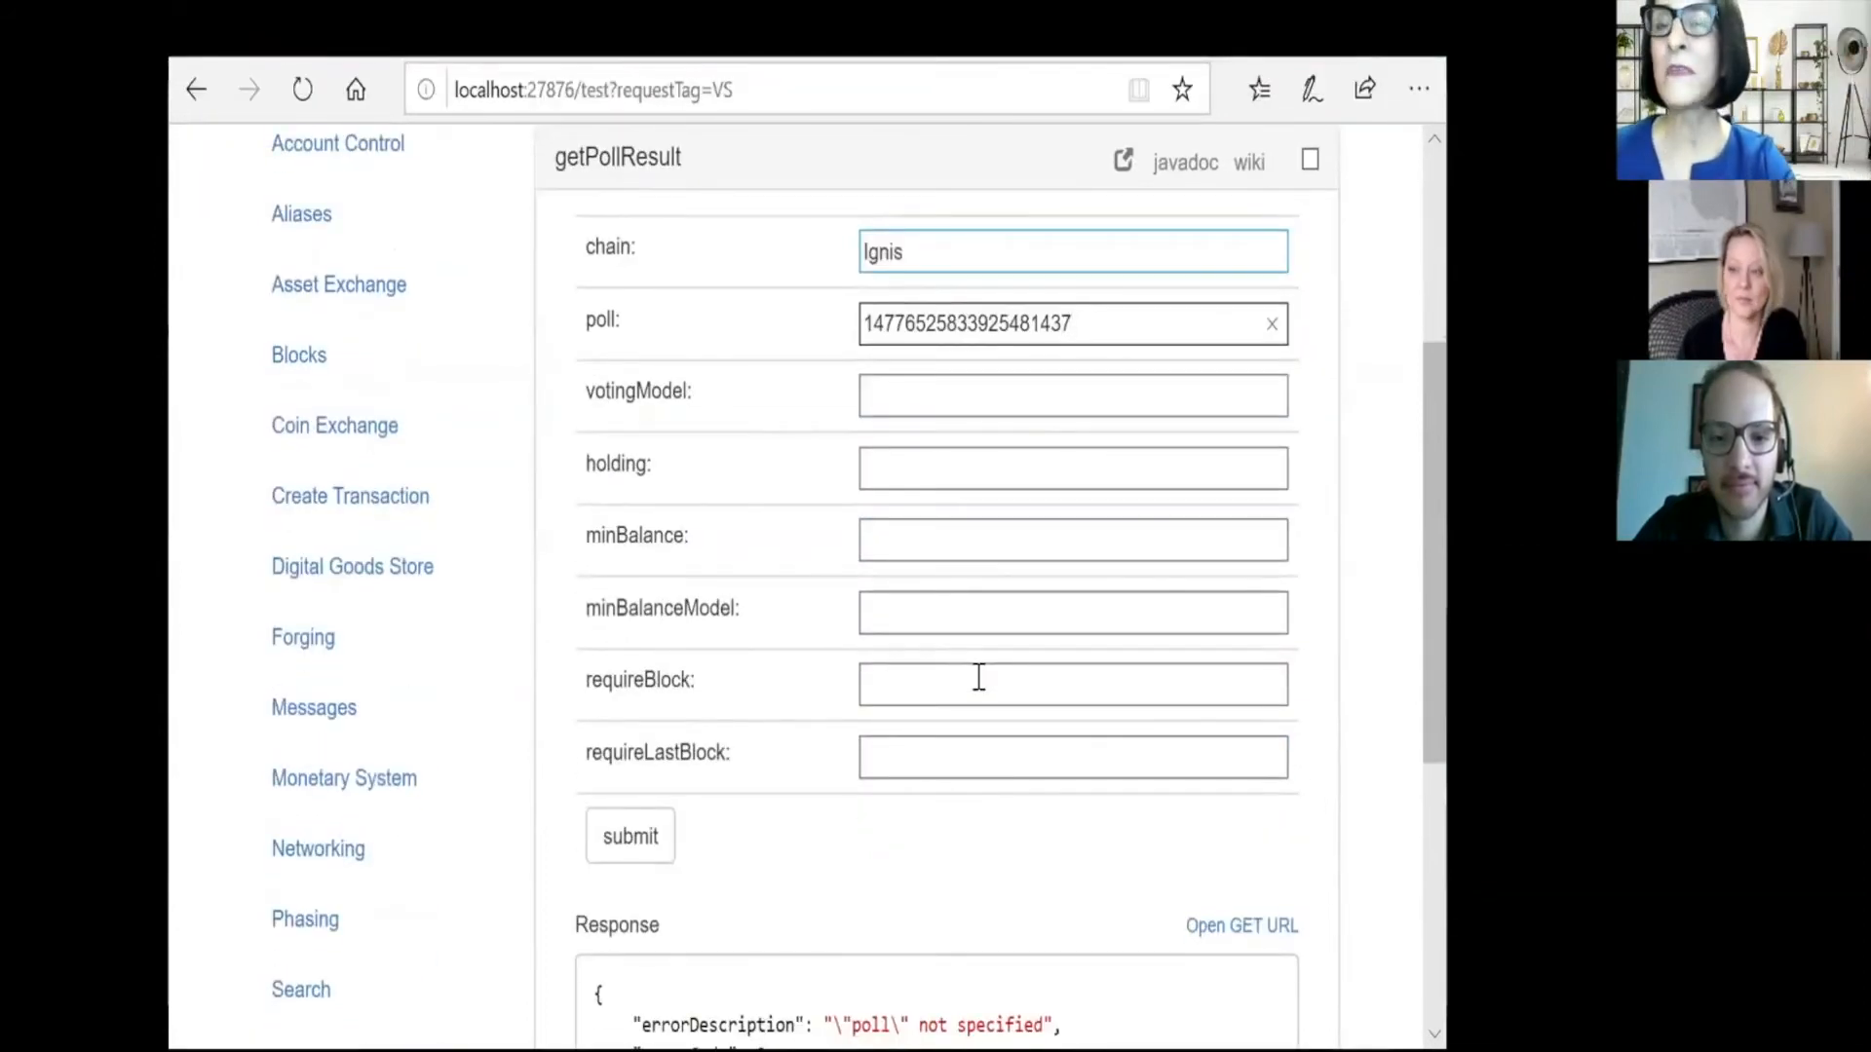
scroll(978, 676, down, 1)
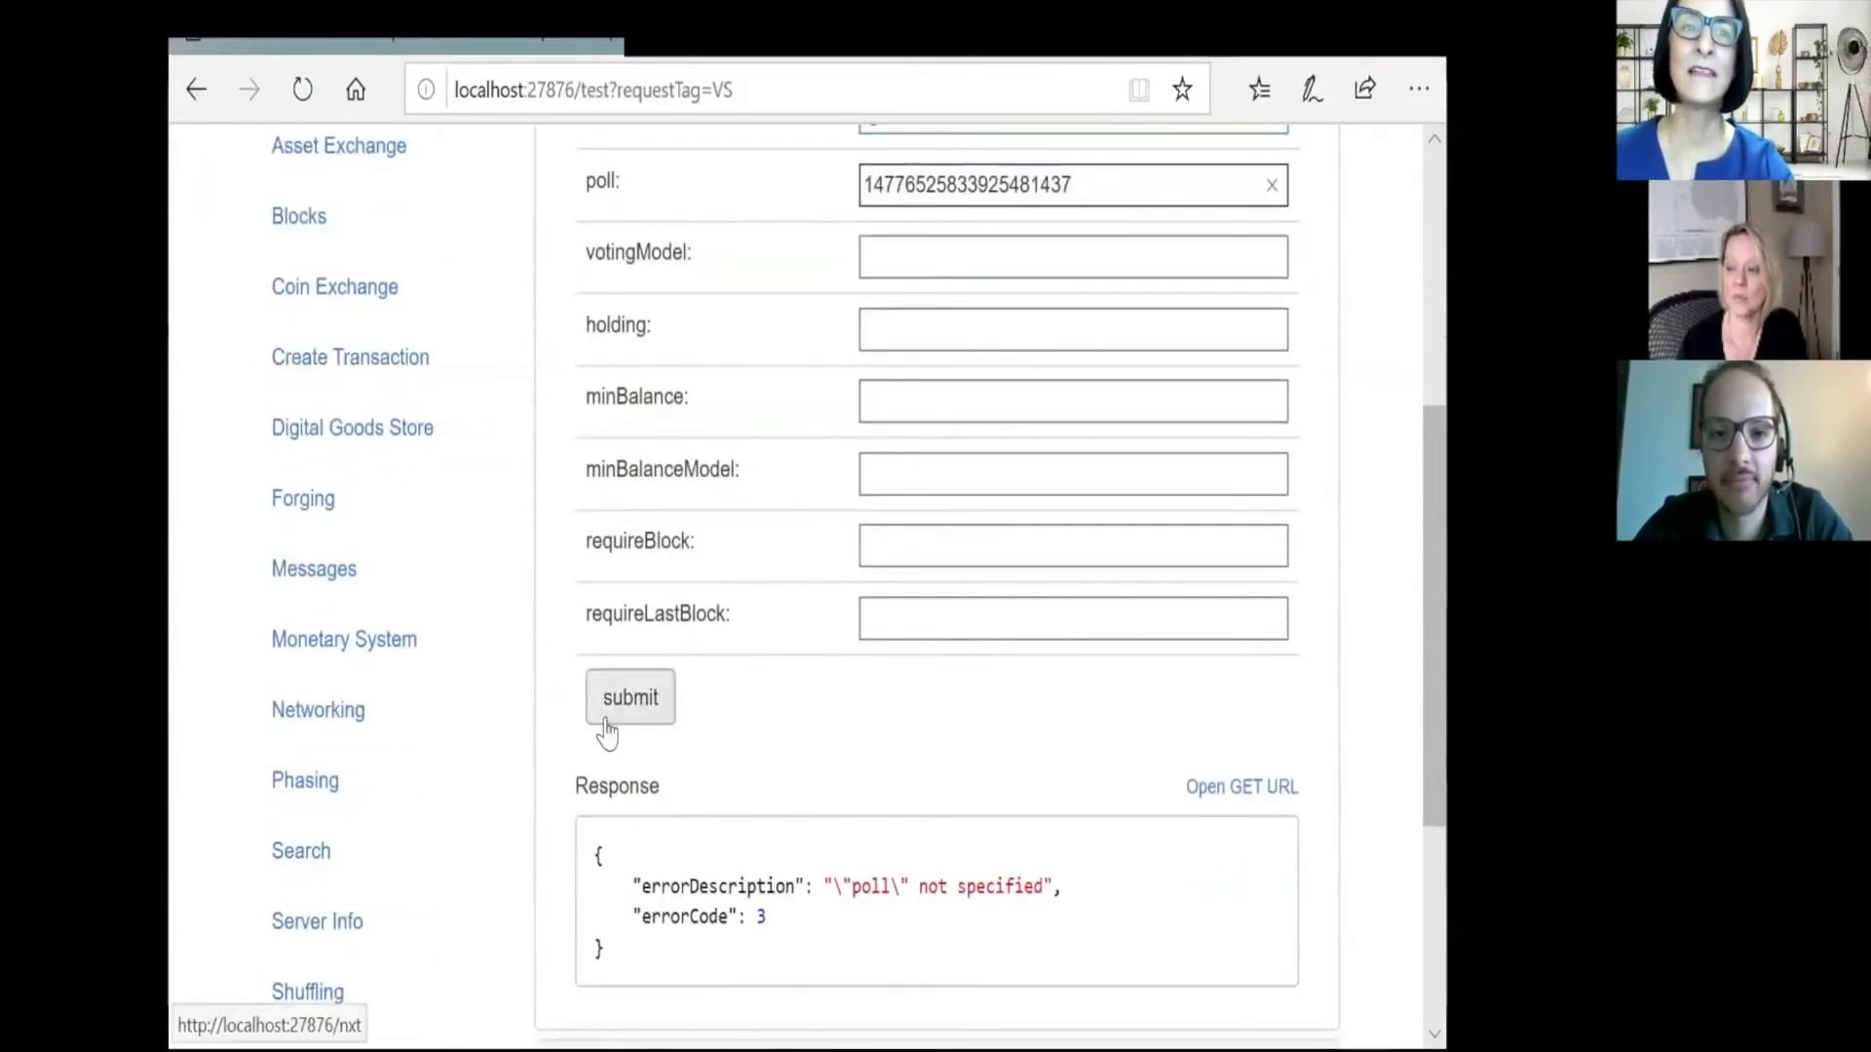
click(606, 711)
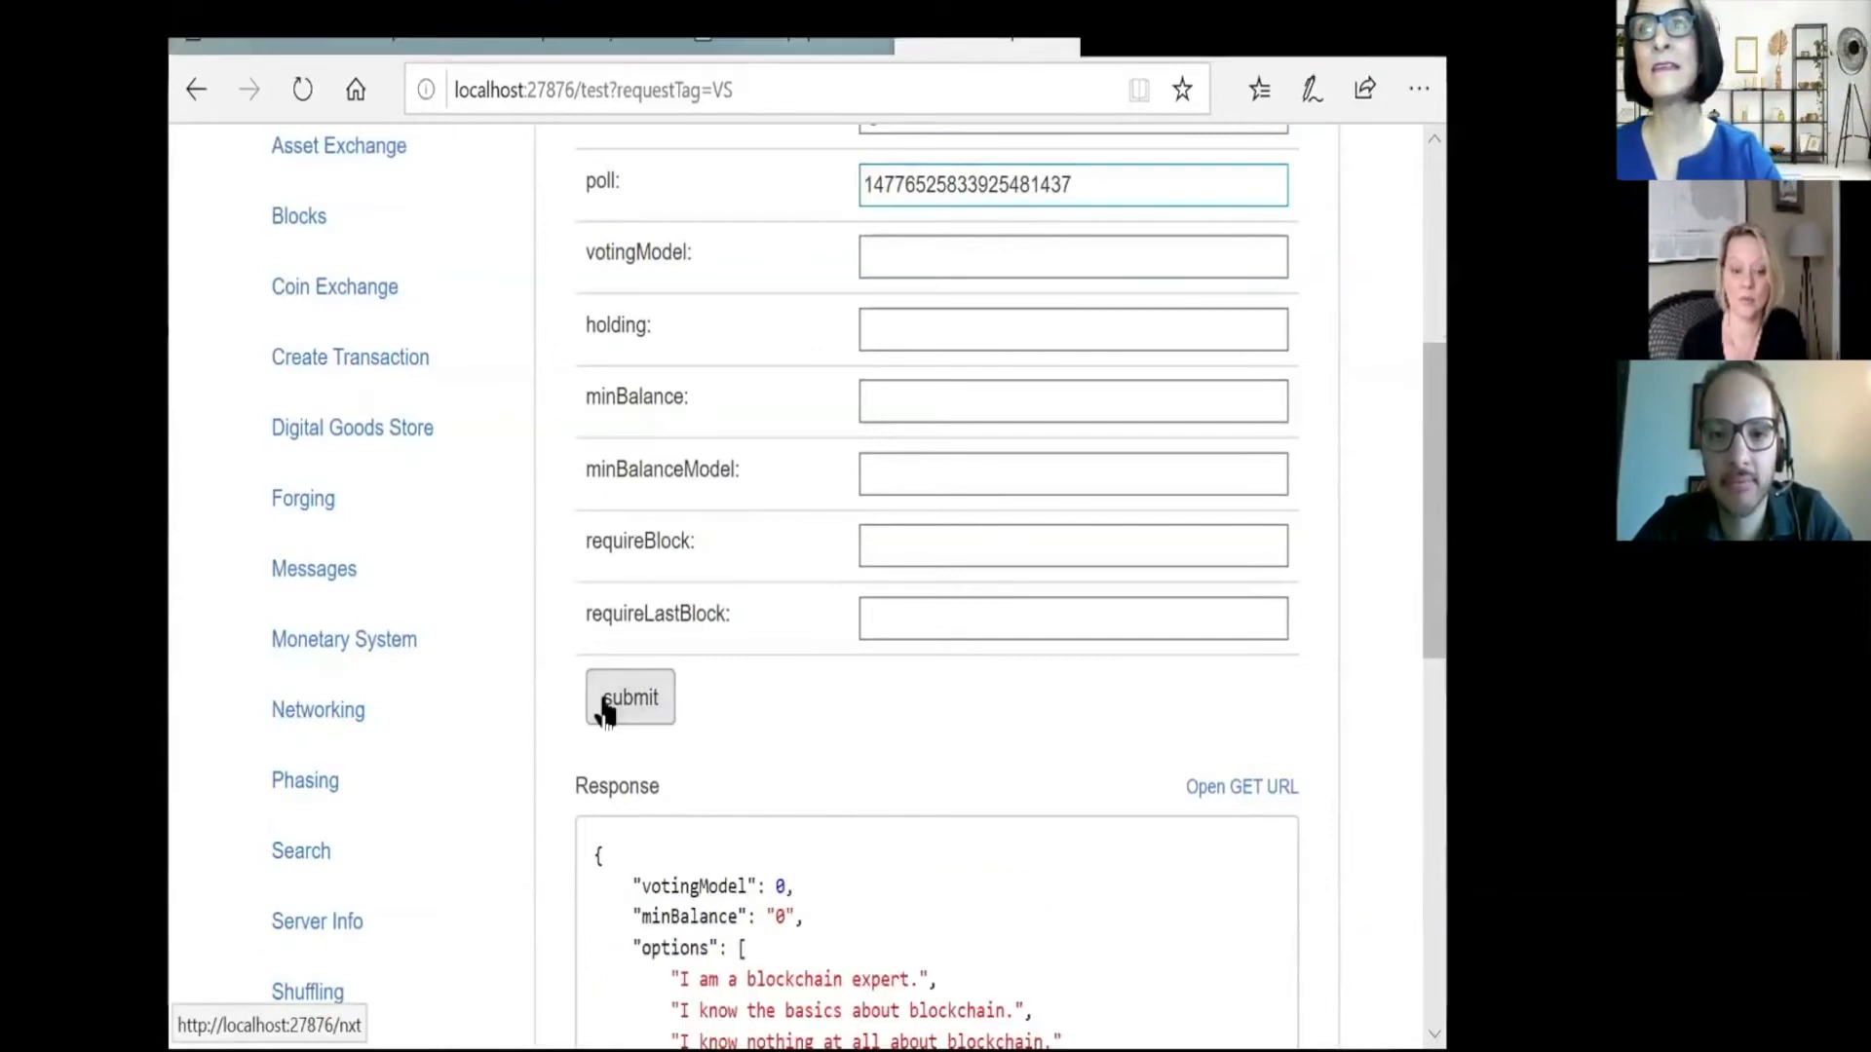
scroll(780, 785, down, 2)
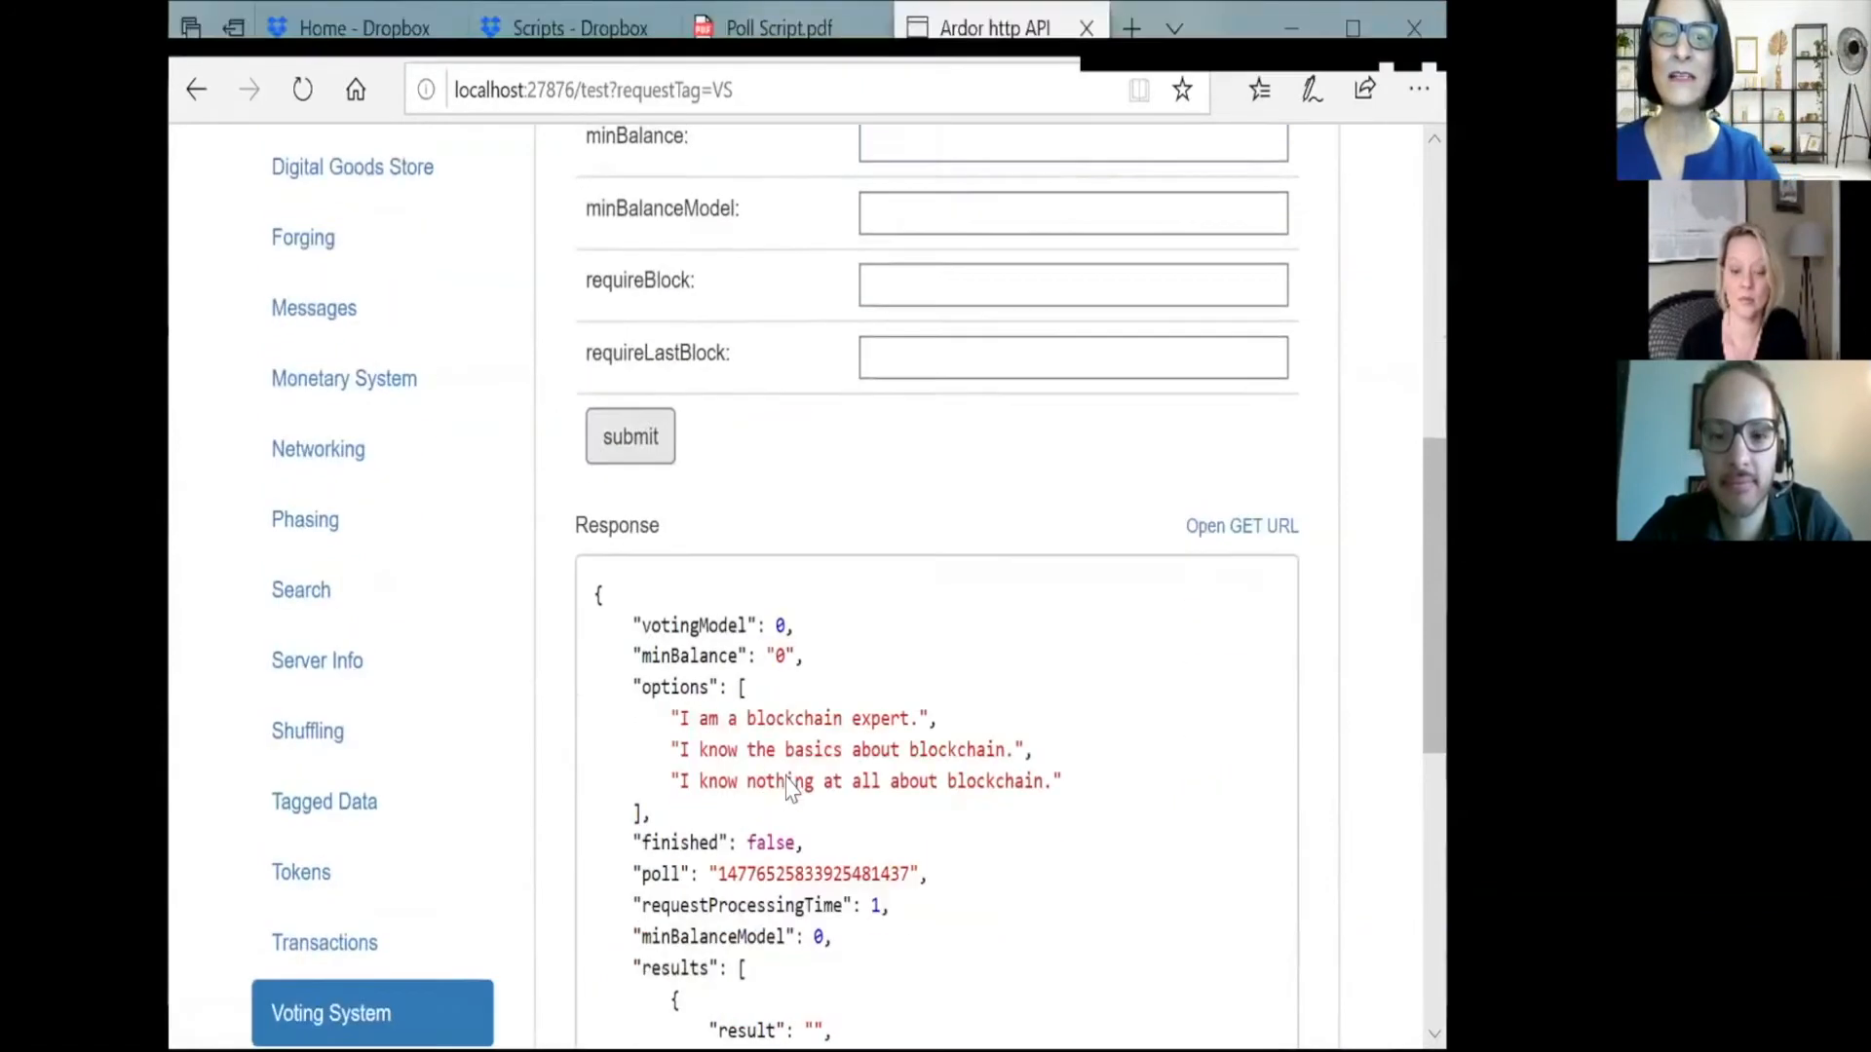
scroll(786, 780, down, 4)
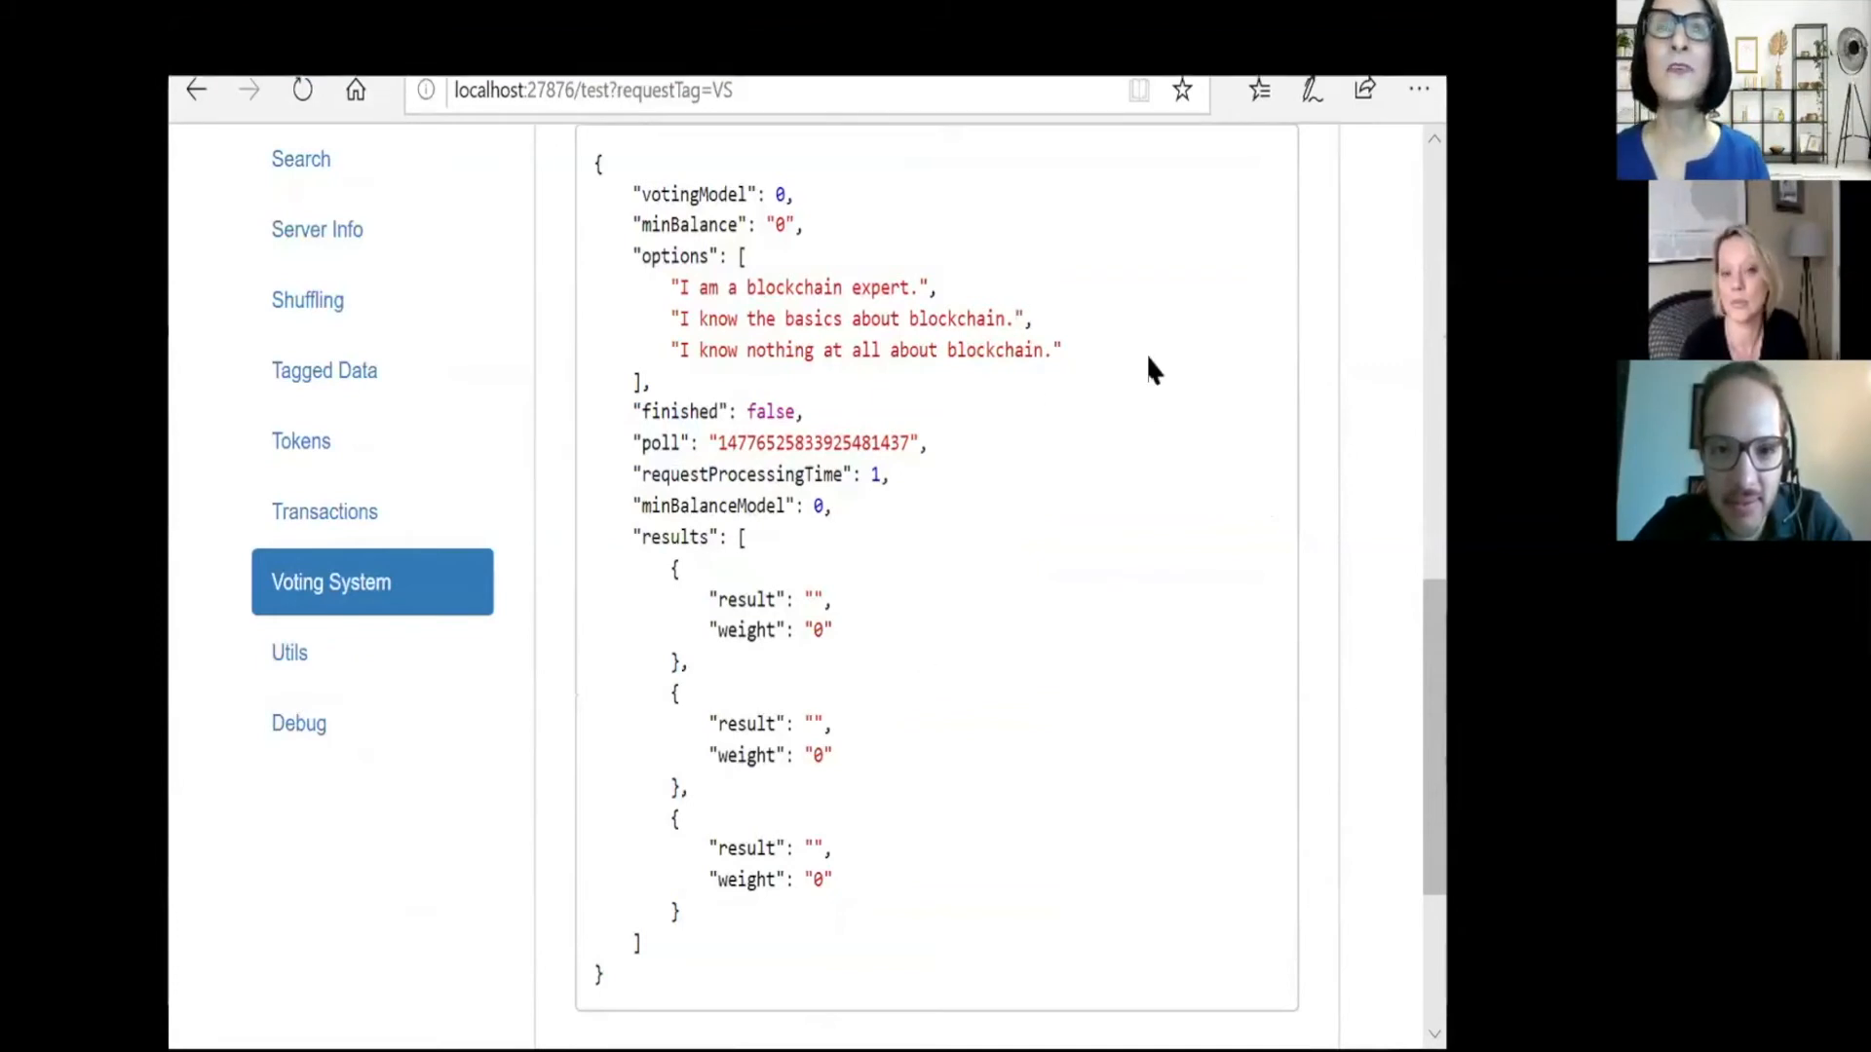
scroll(1153, 366, up, 12)
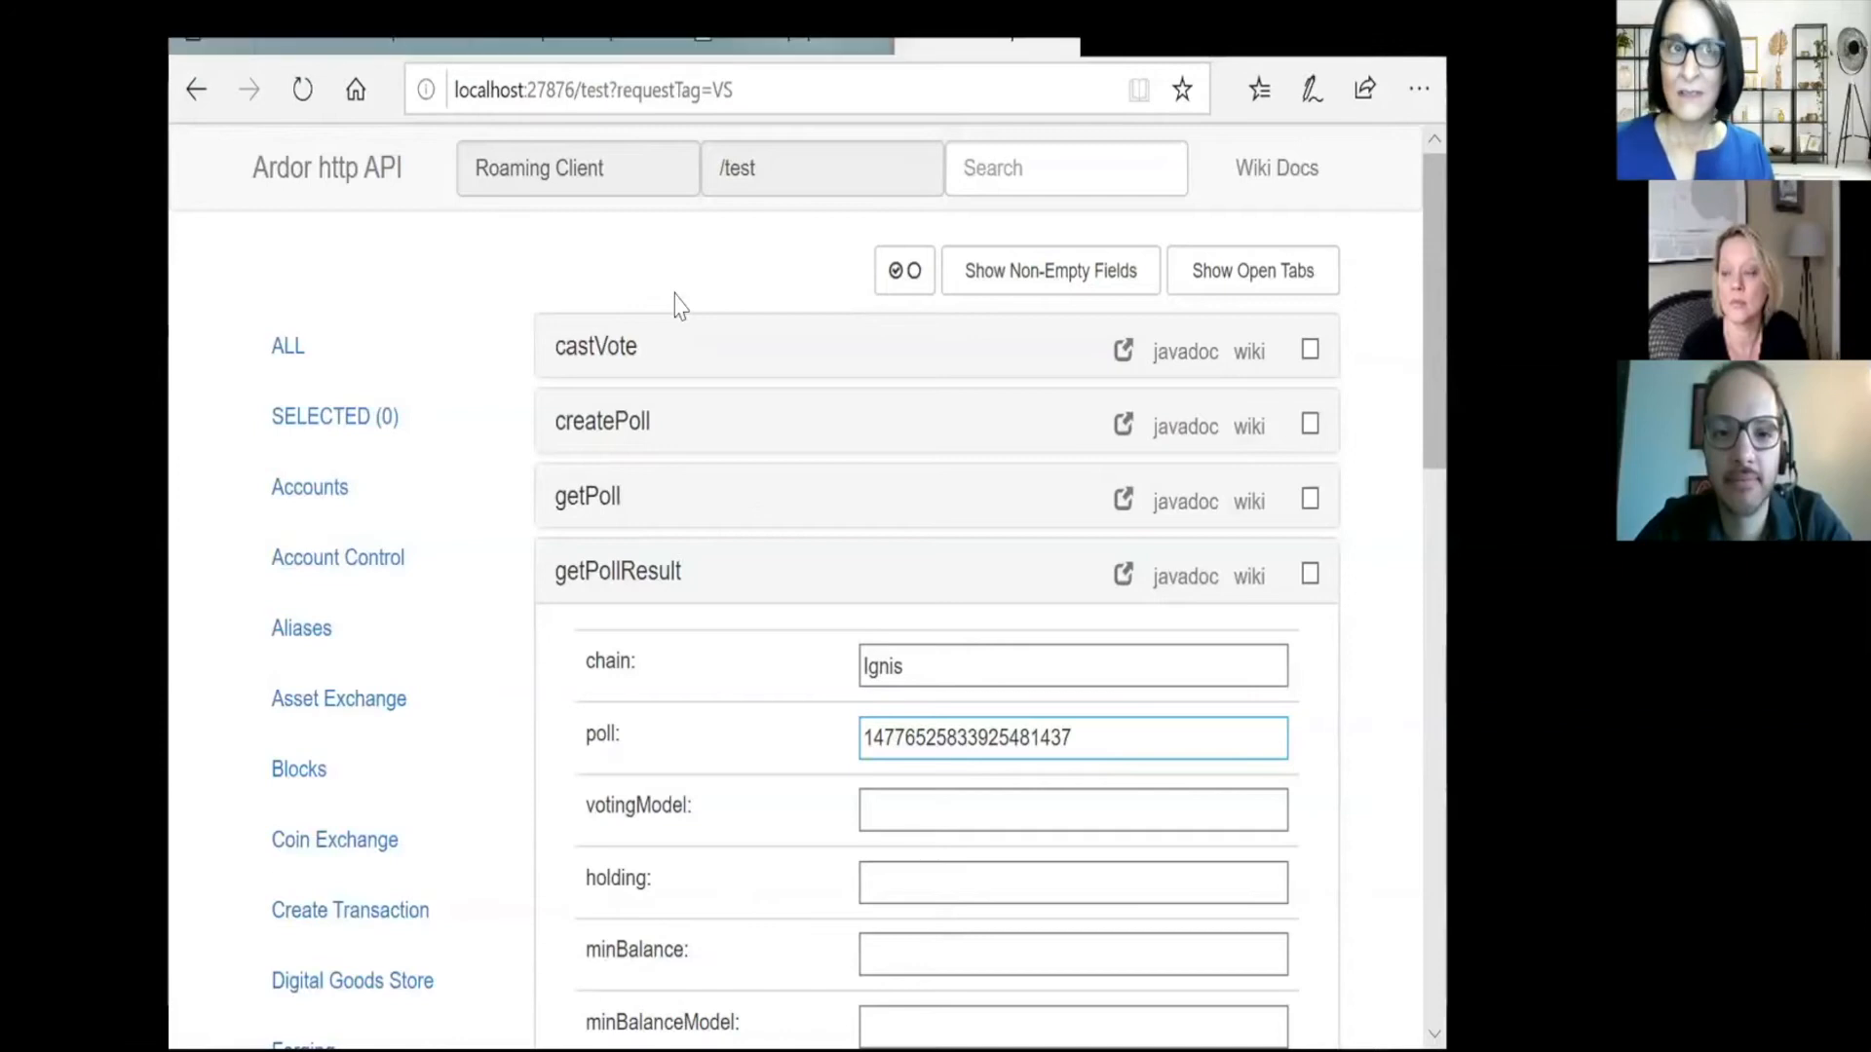
Switch to the Ardor wallet, view the active poll "Are You a Blockchain Expert?" and examine its results, chart and votes cast.
key(alt+Tab)
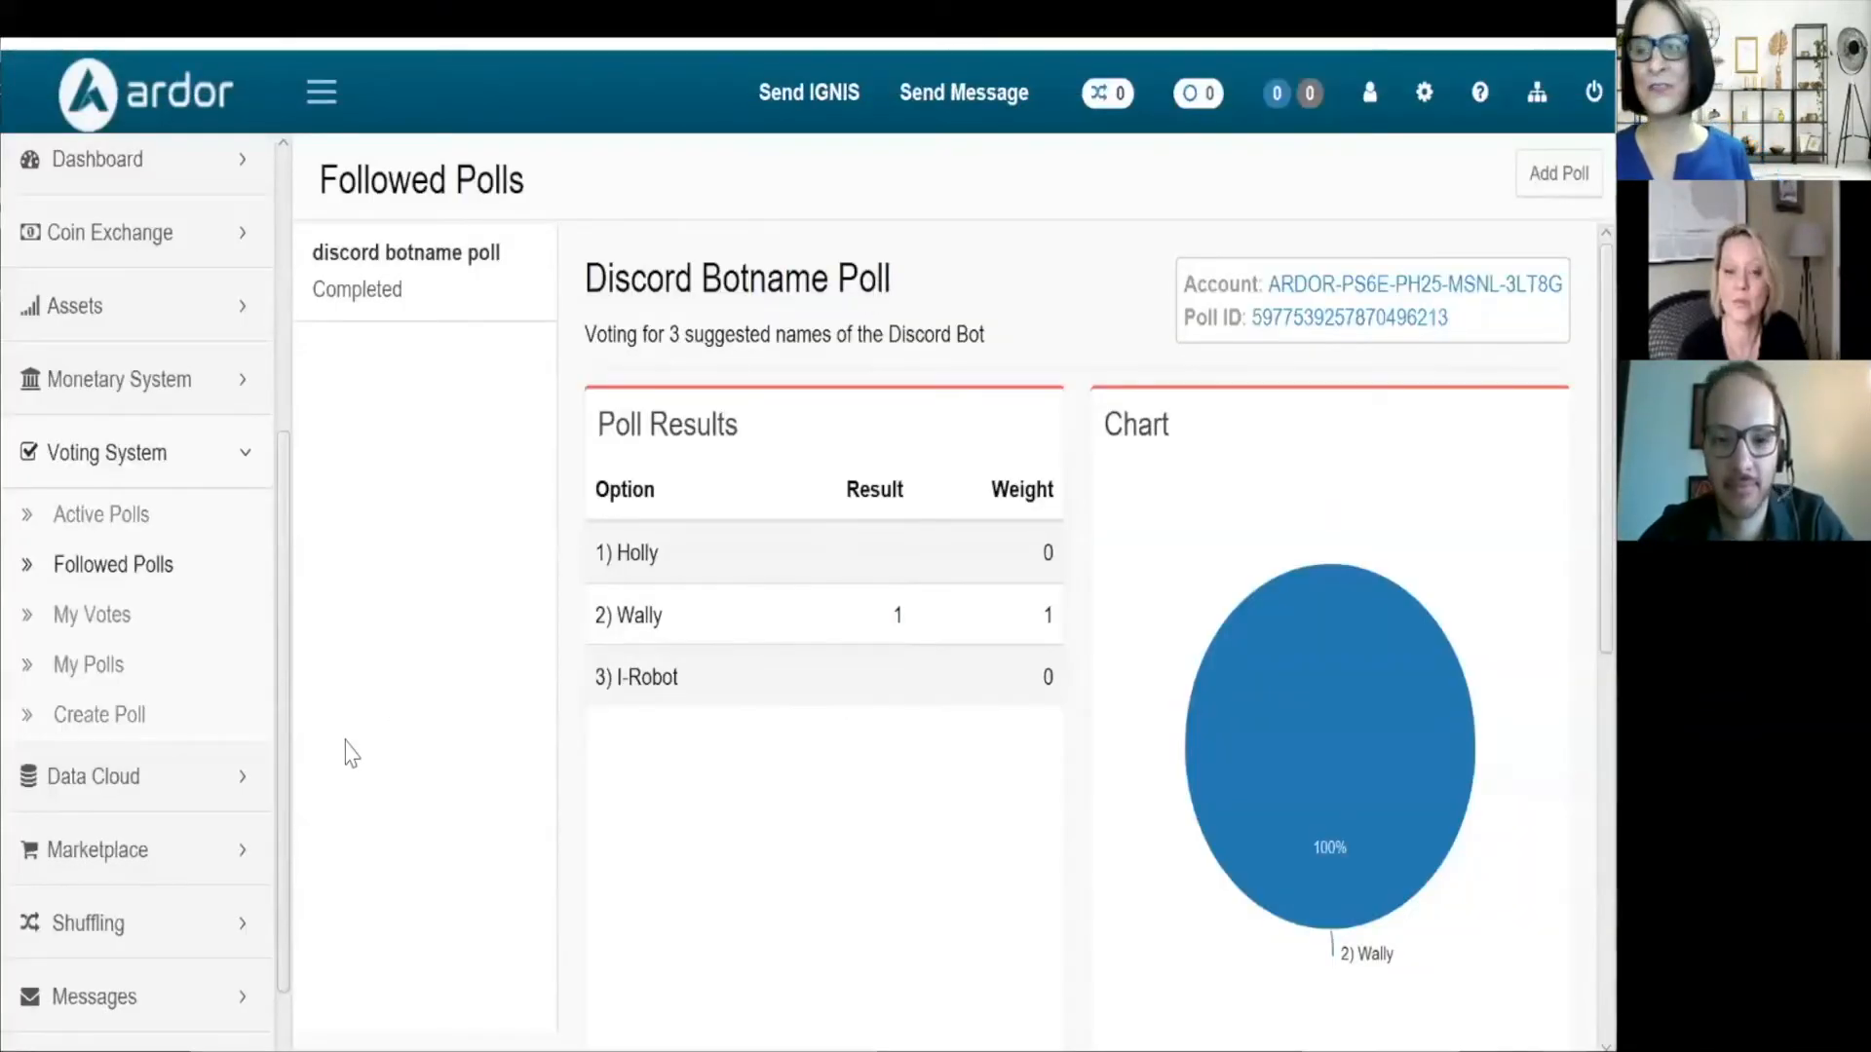
click(103, 517)
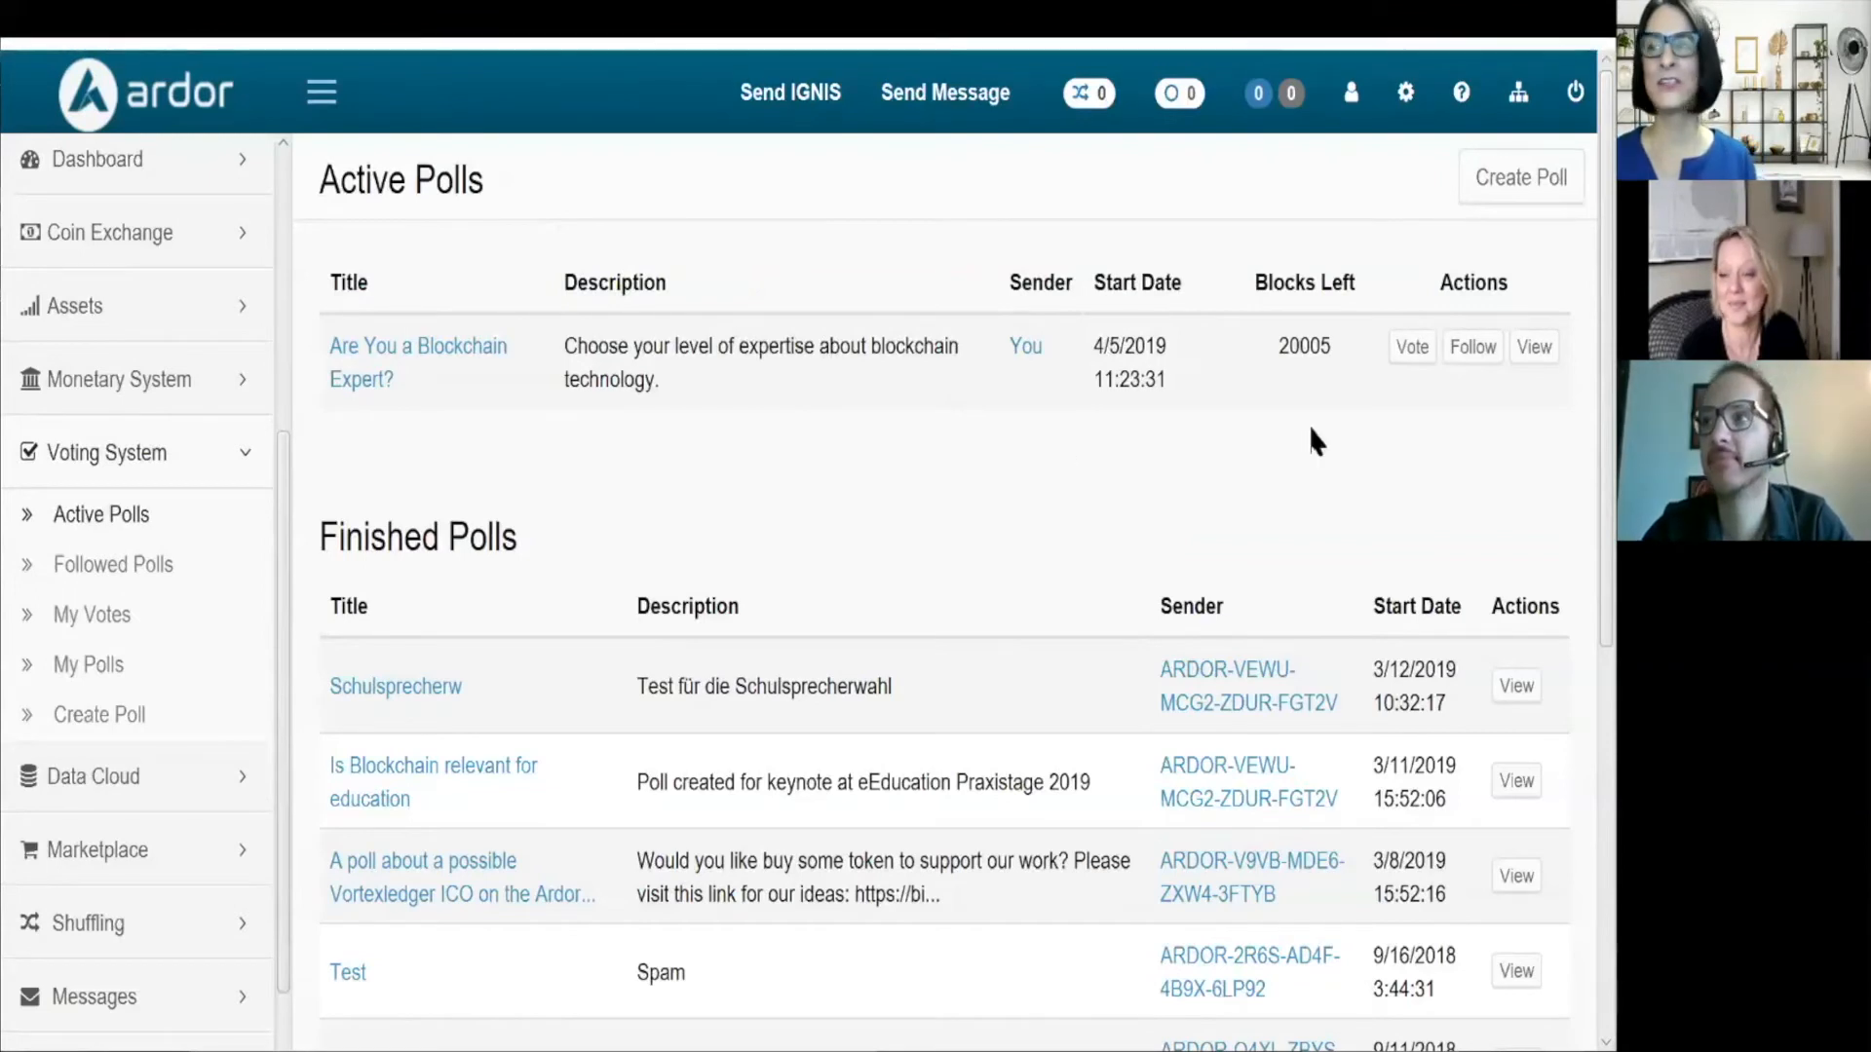
click(1531, 349)
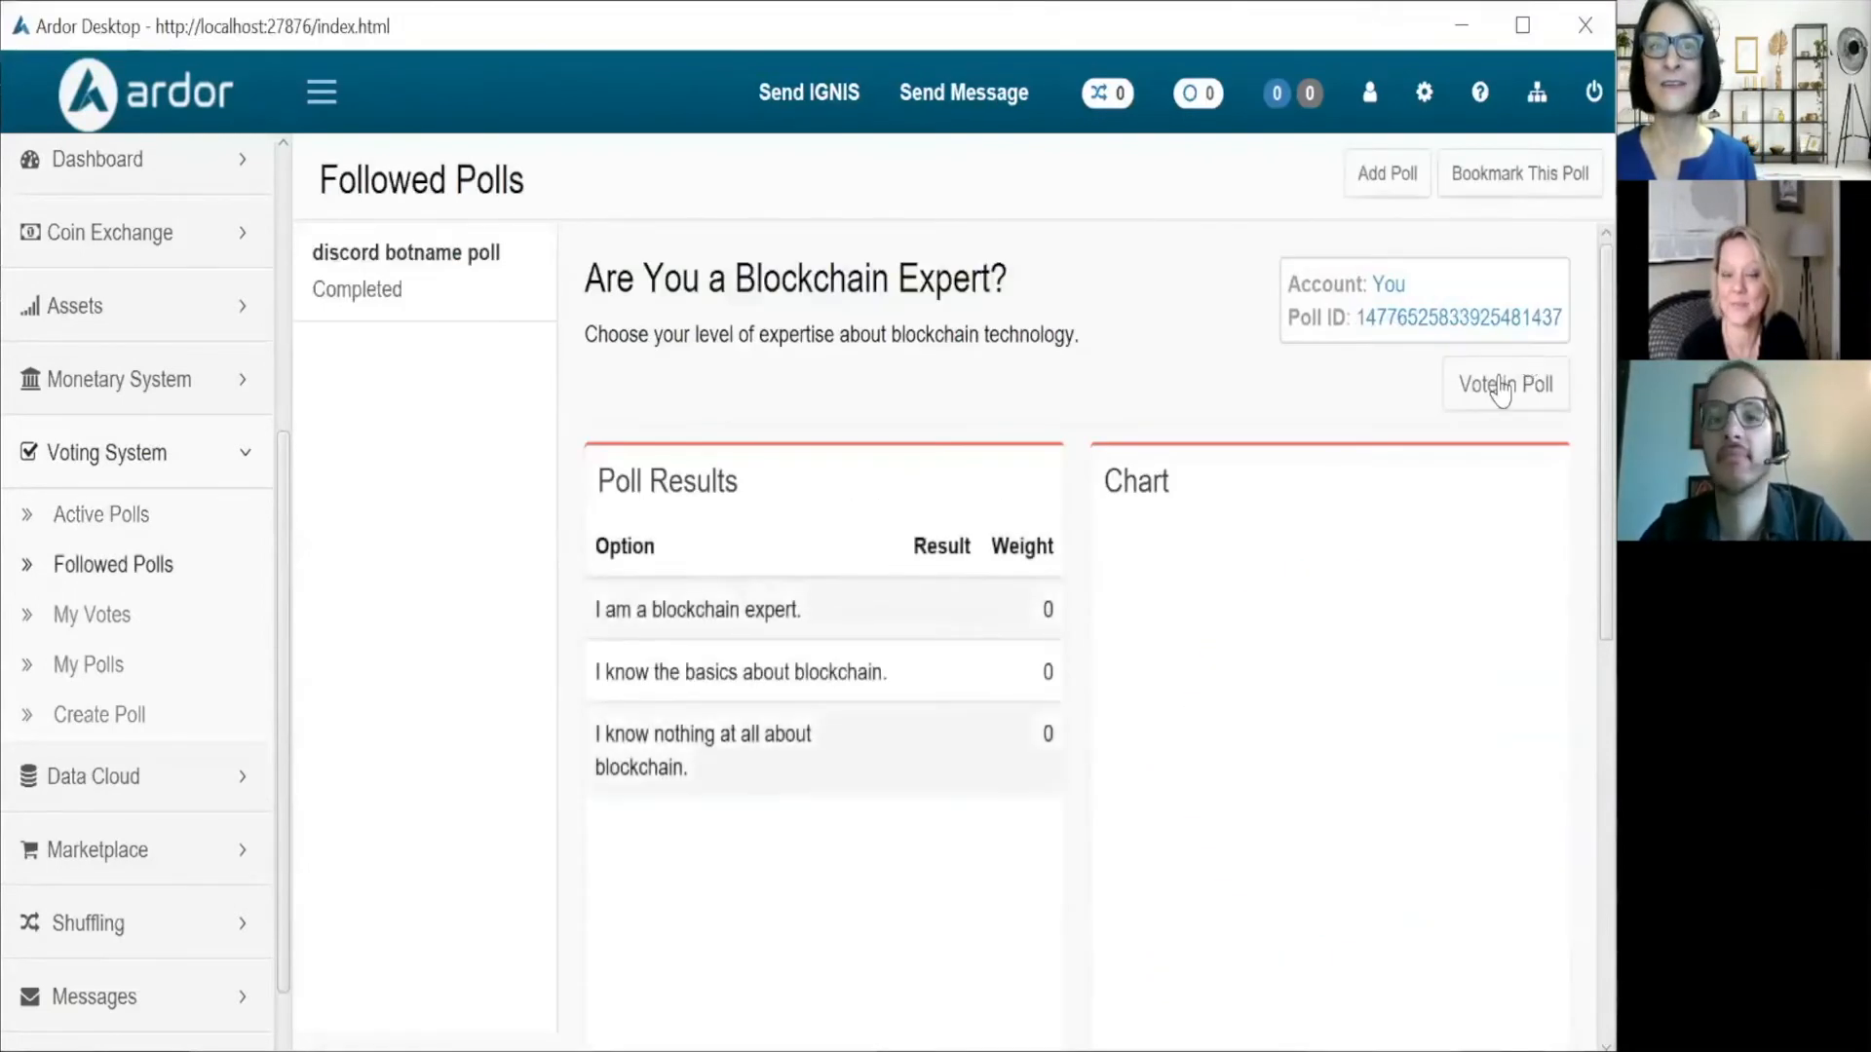
scroll(881, 698, down, 3)
scroll(881, 698, up, 1)
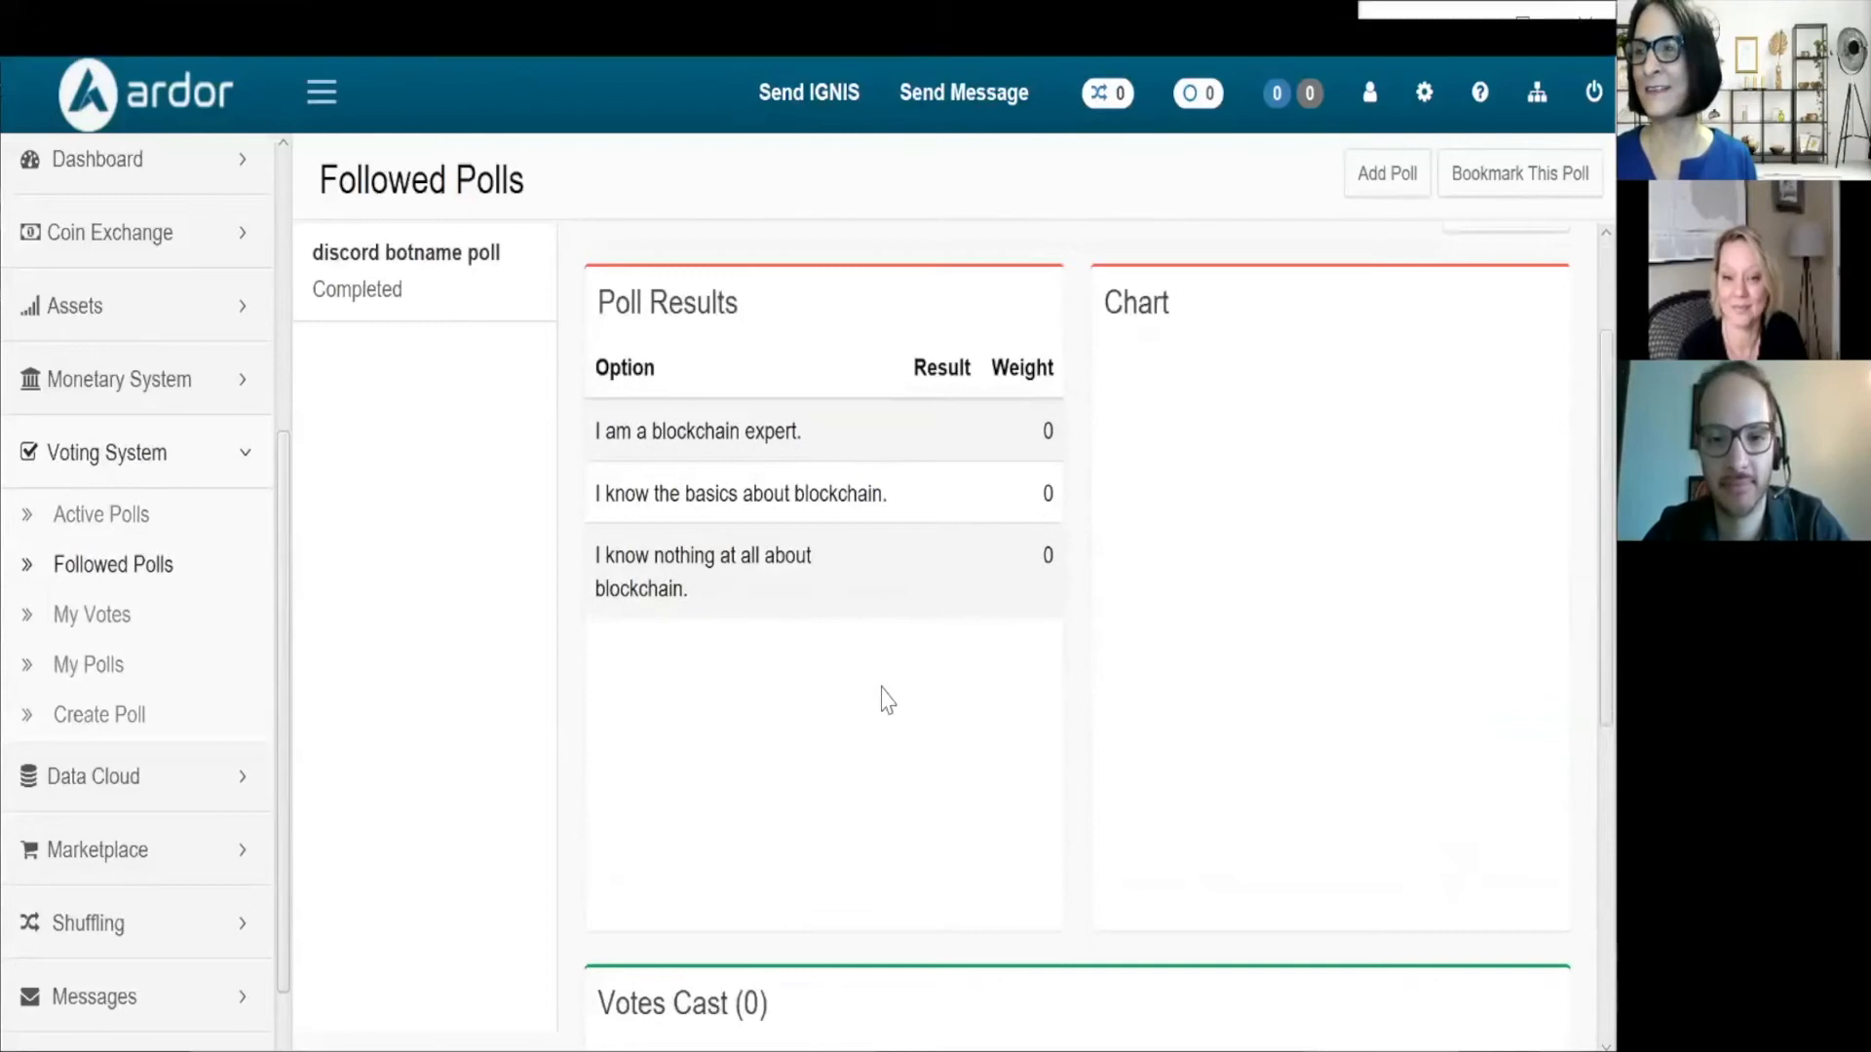
scroll(881, 698, up, 1)
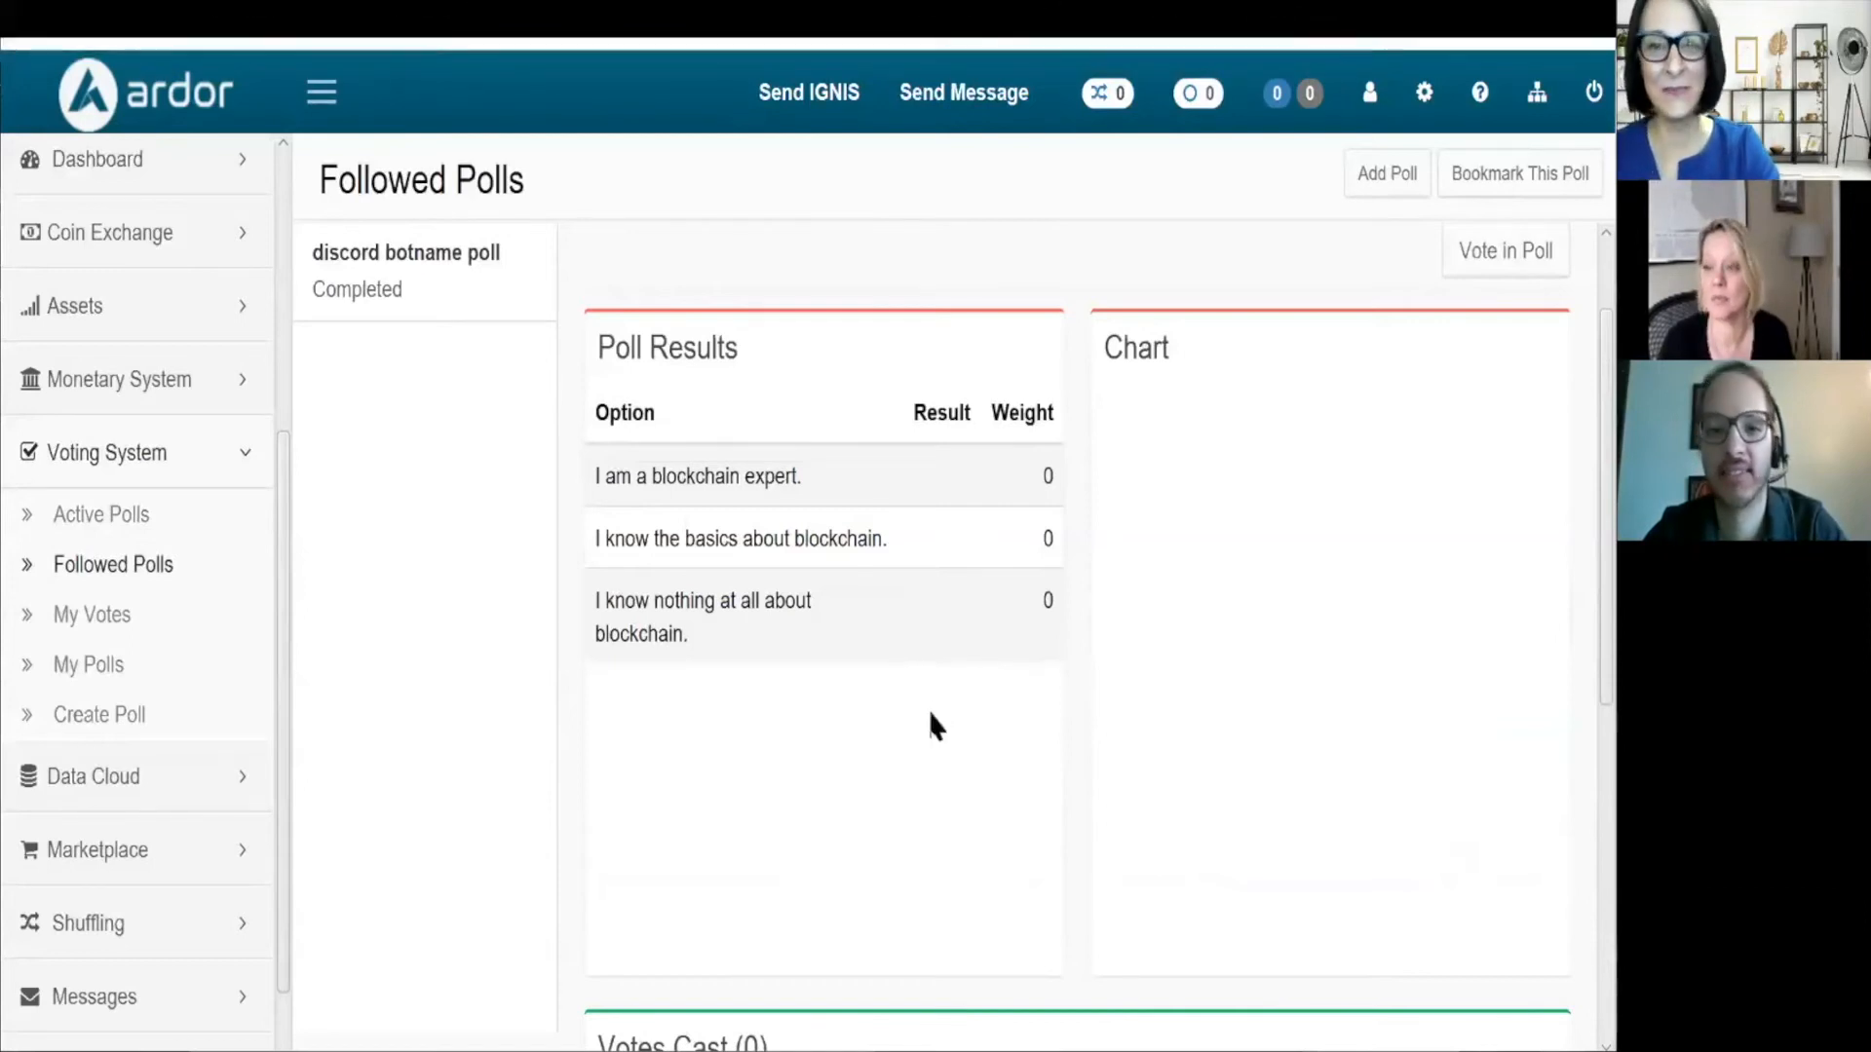
scroll(931, 722, down, 1)
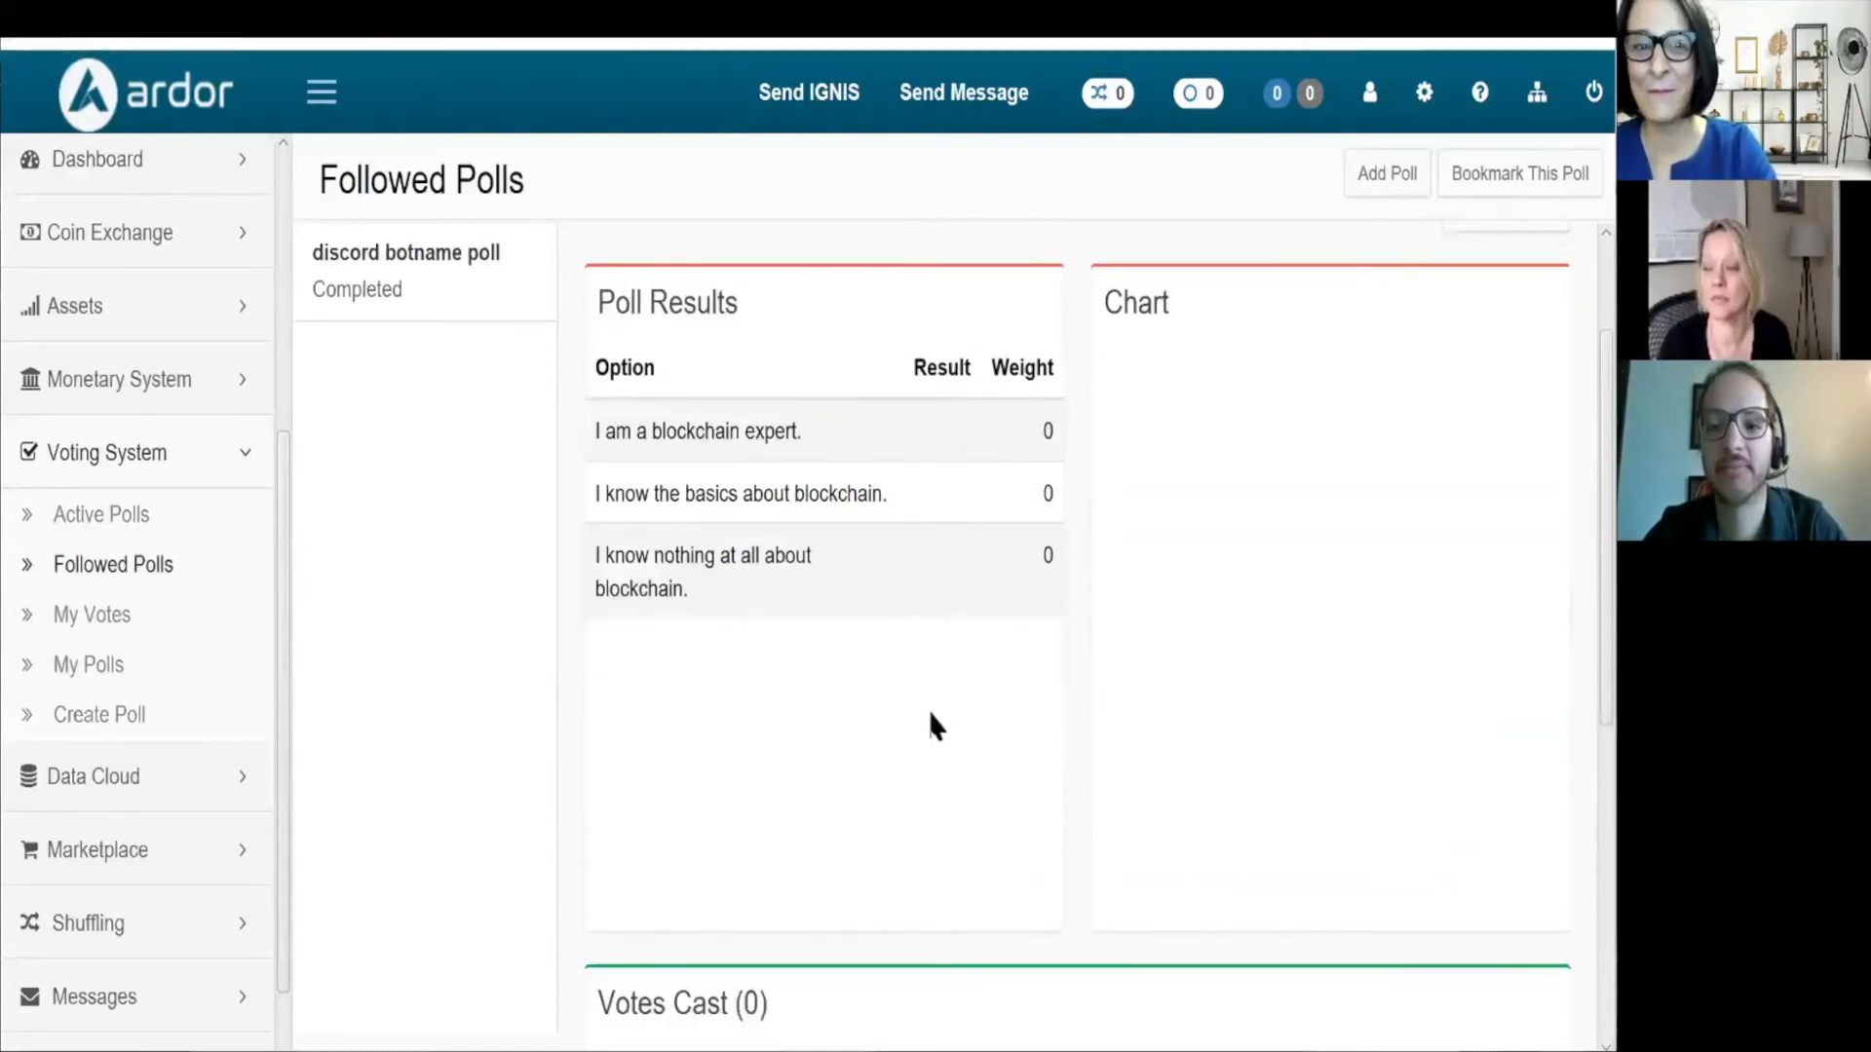
scroll(933, 726, down, 3)
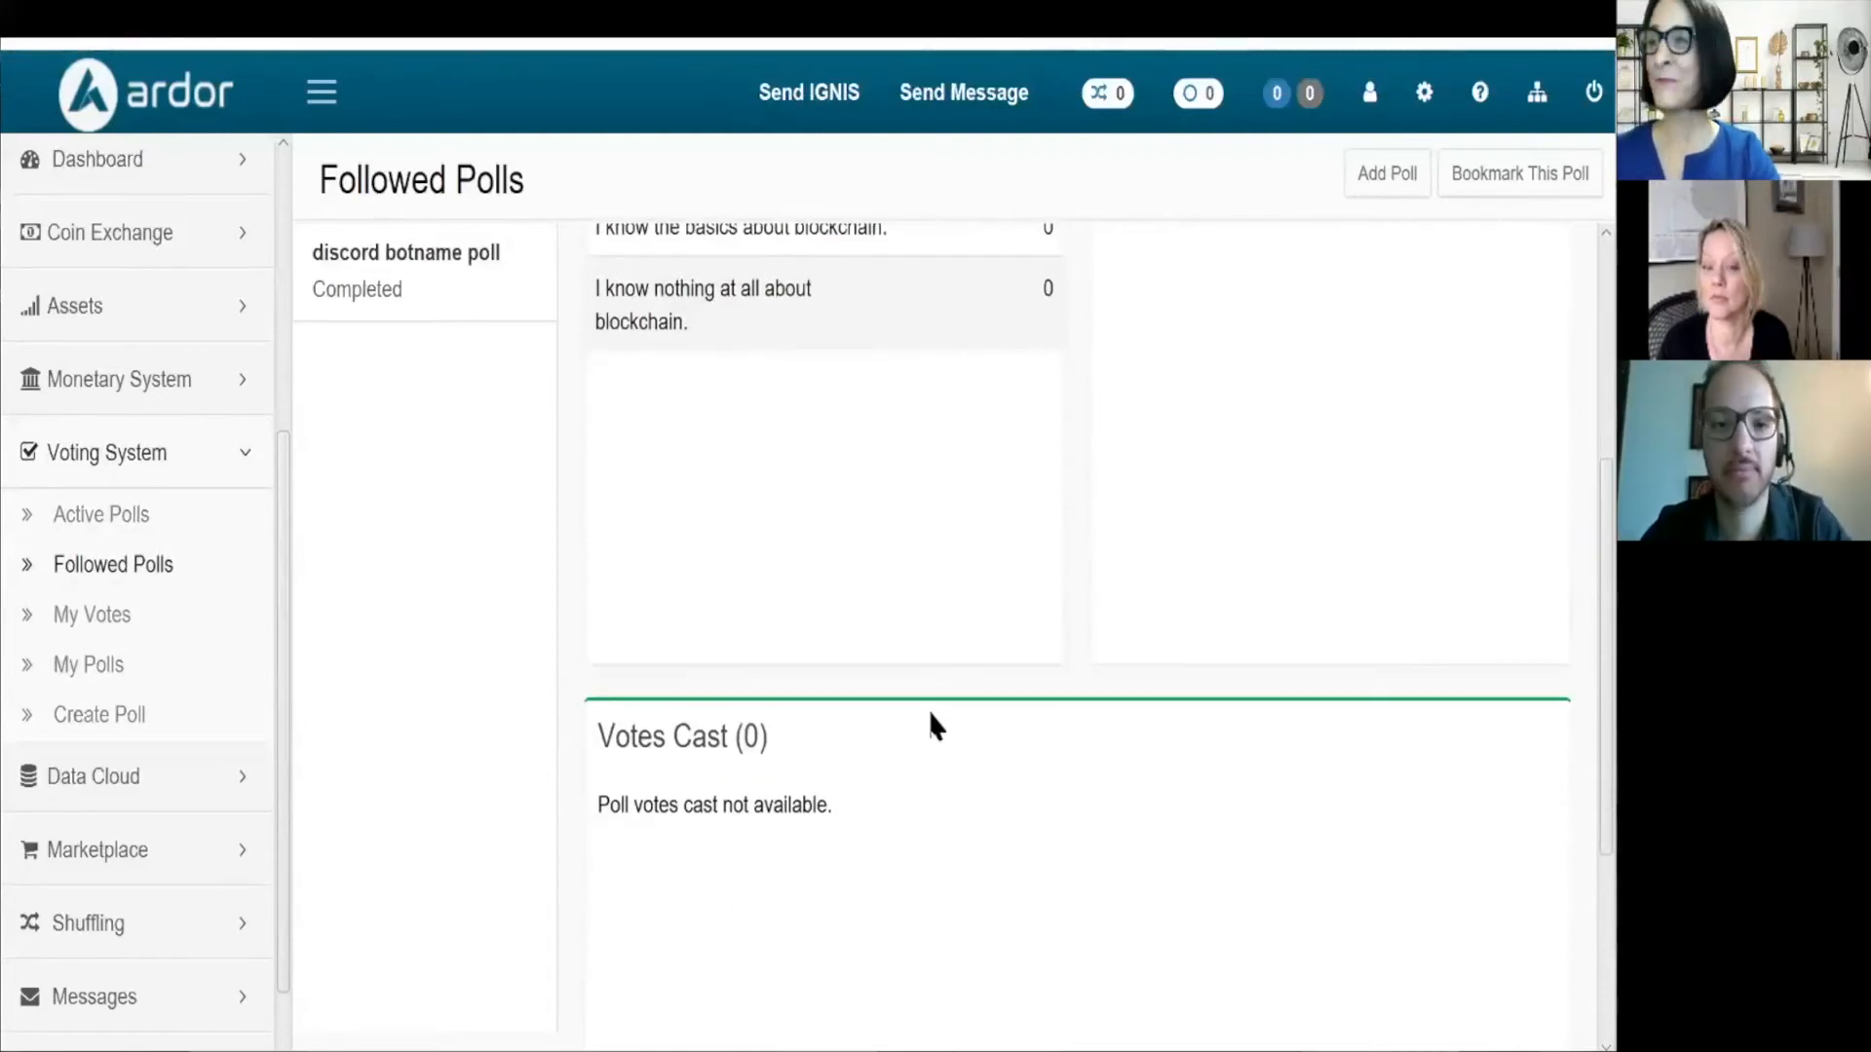
scroll(932, 716, up, 1)
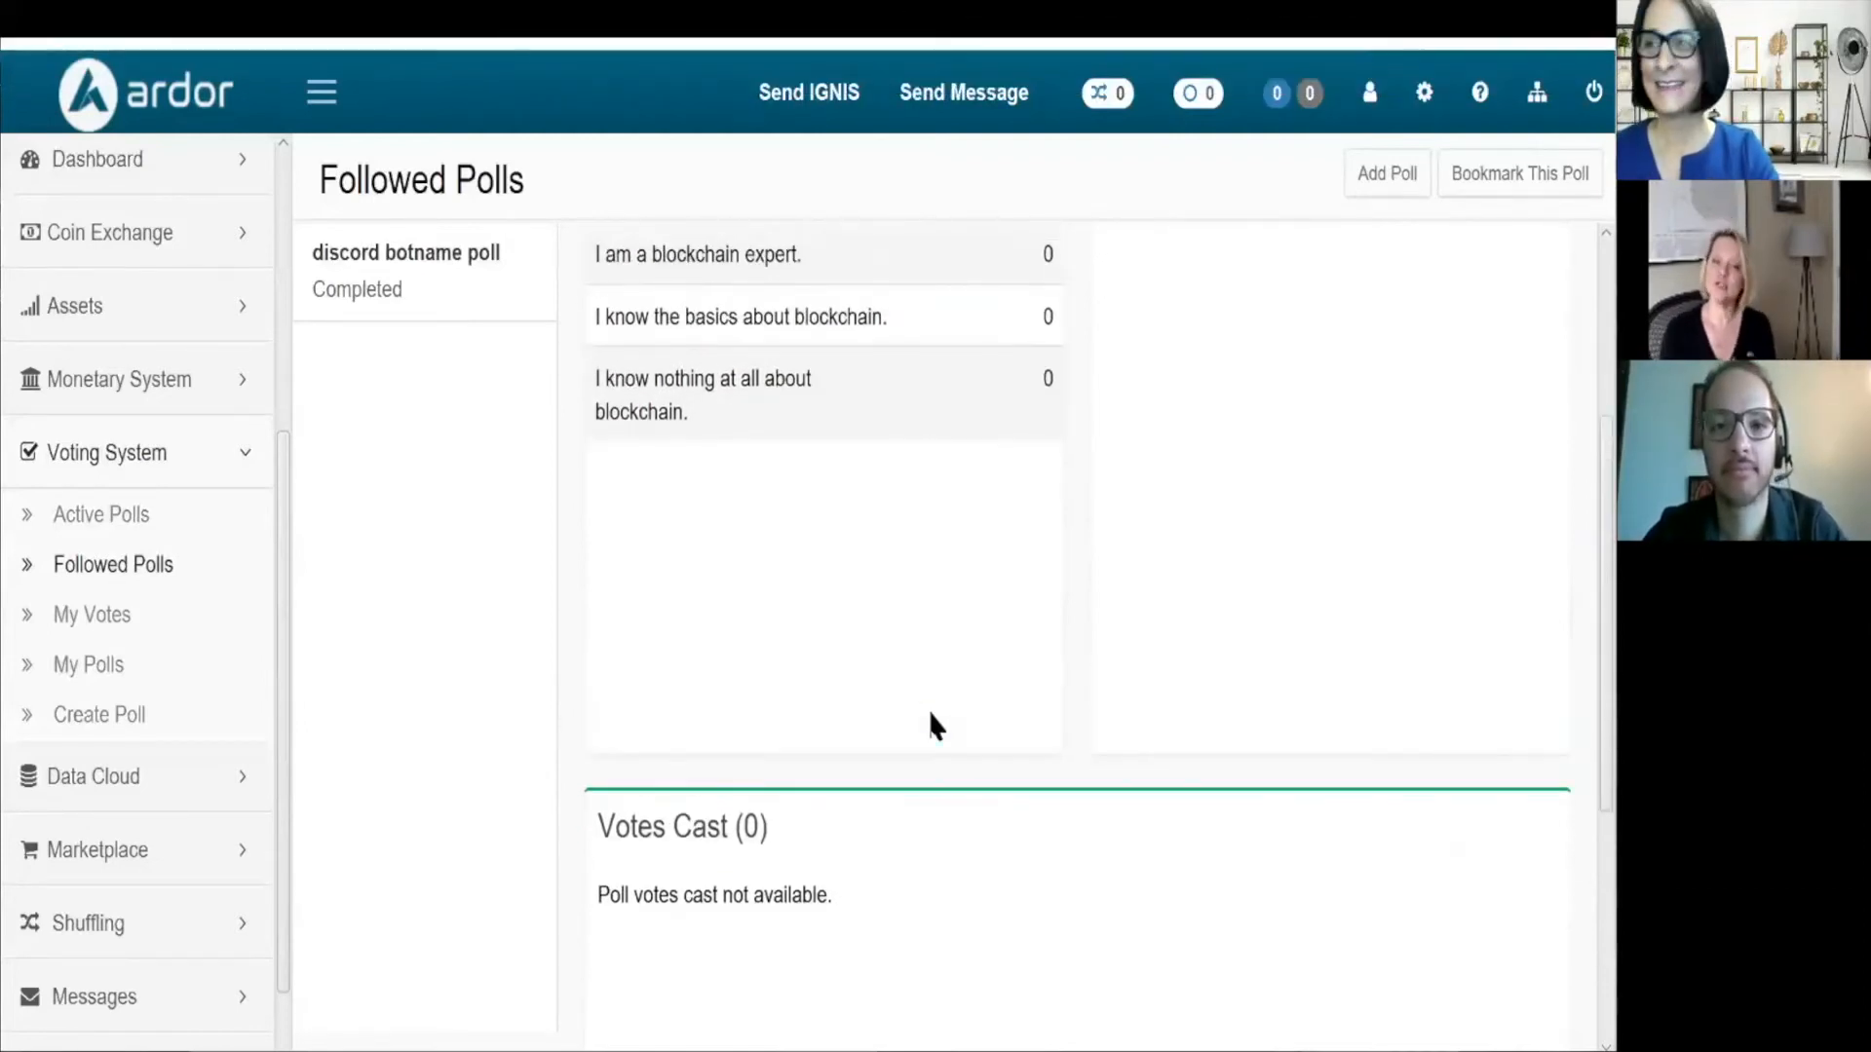